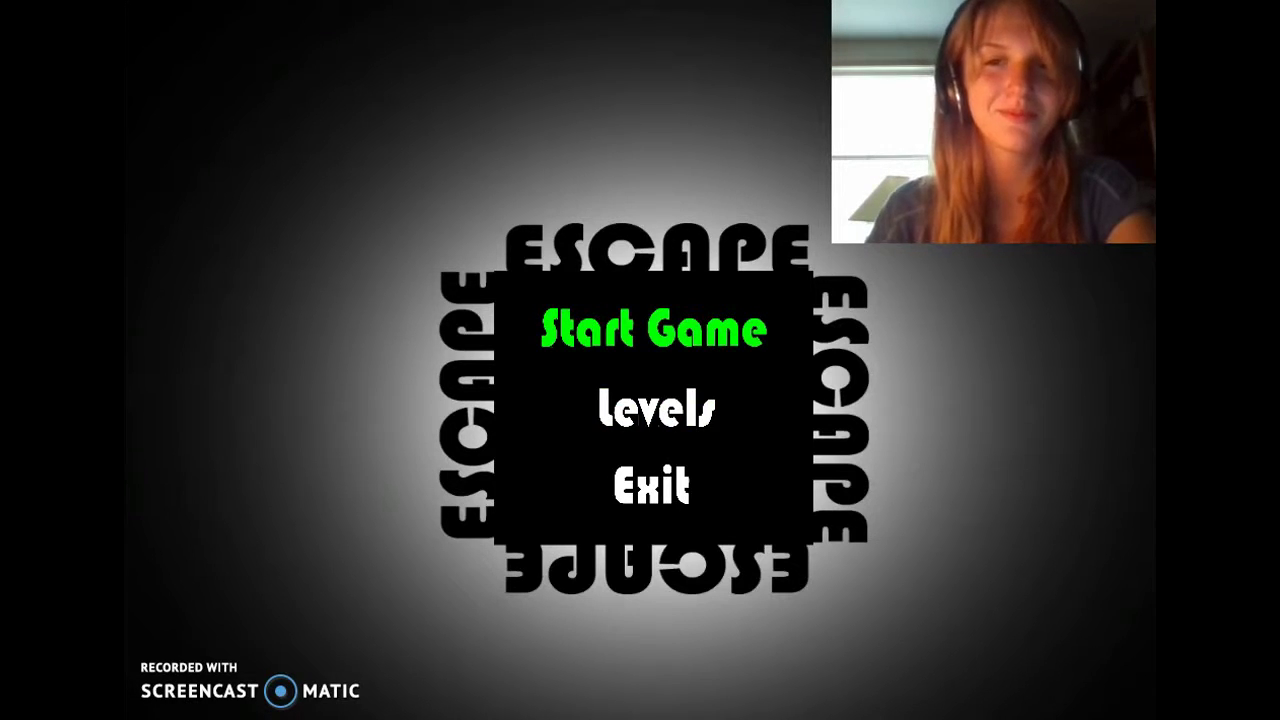
Start a new game and clear Level 1 by jumping into the green goal
{"action": "left_click", "coordinate": [653, 328]}
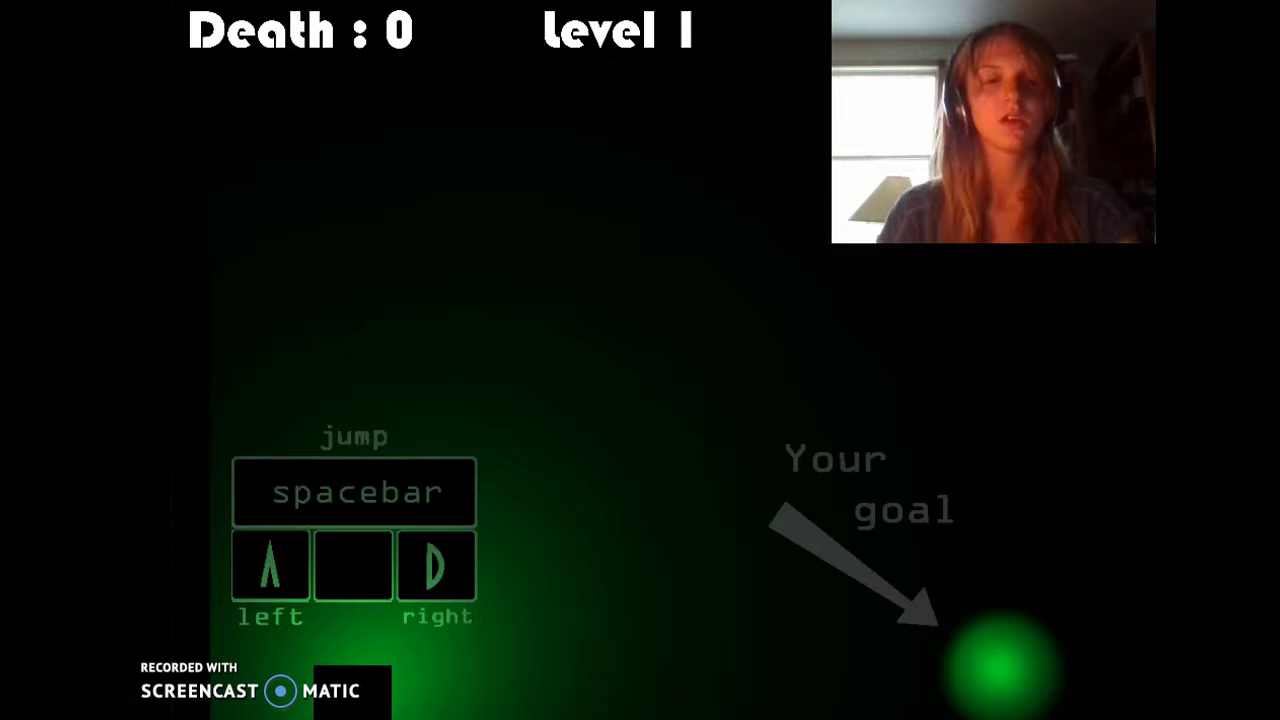
{"action": "key", "text": "space"}
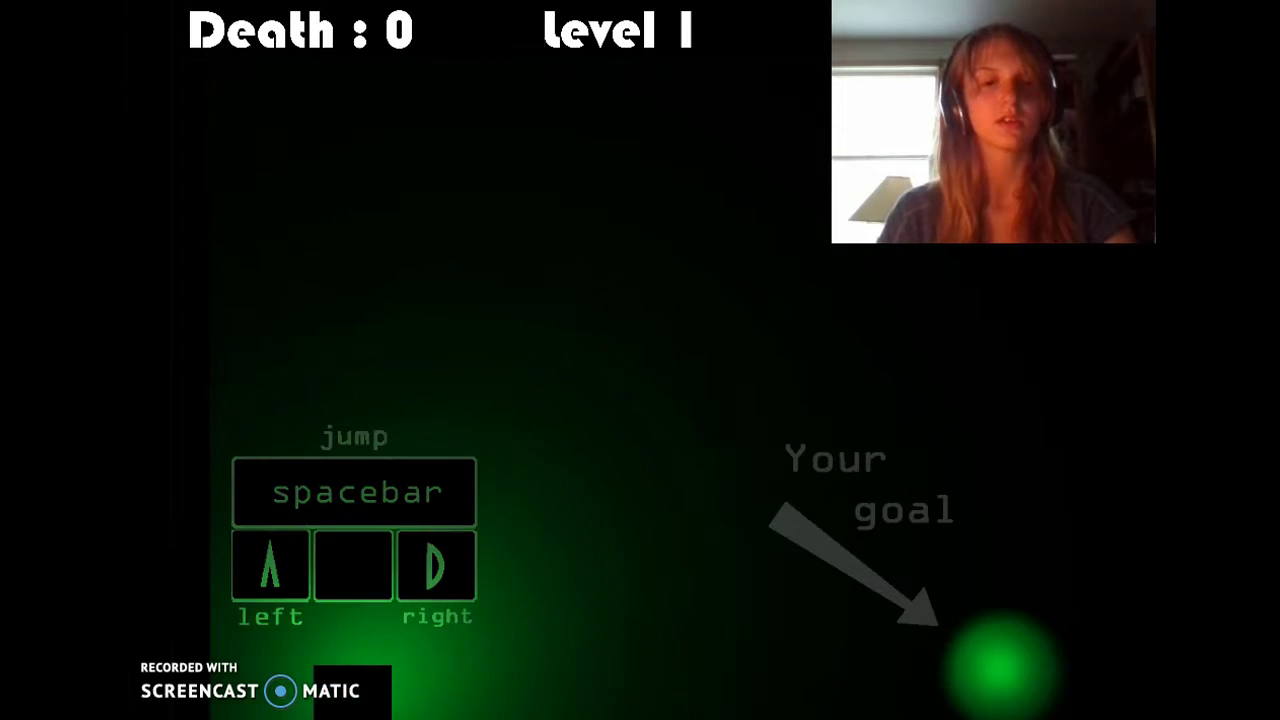
{"action": "key", "text": "d"}
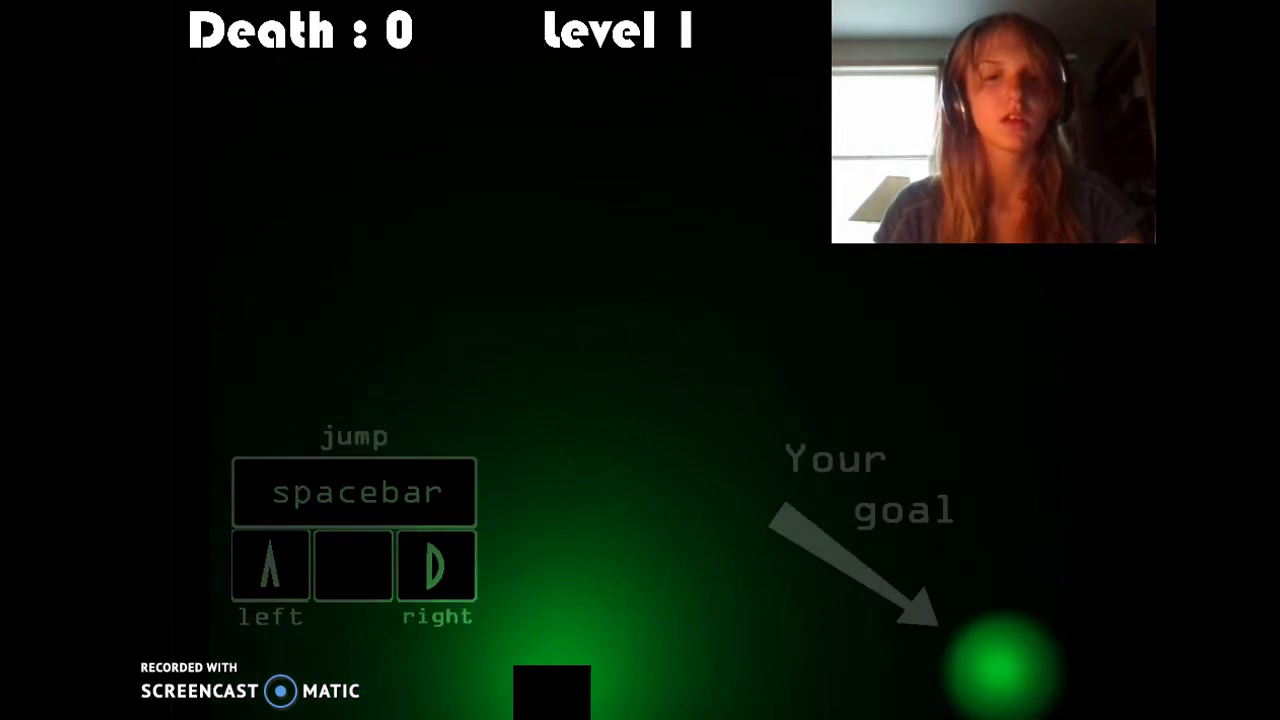
Run right along the Level 2 floor and jump onto the black block
{"action": "key", "text": "d"}
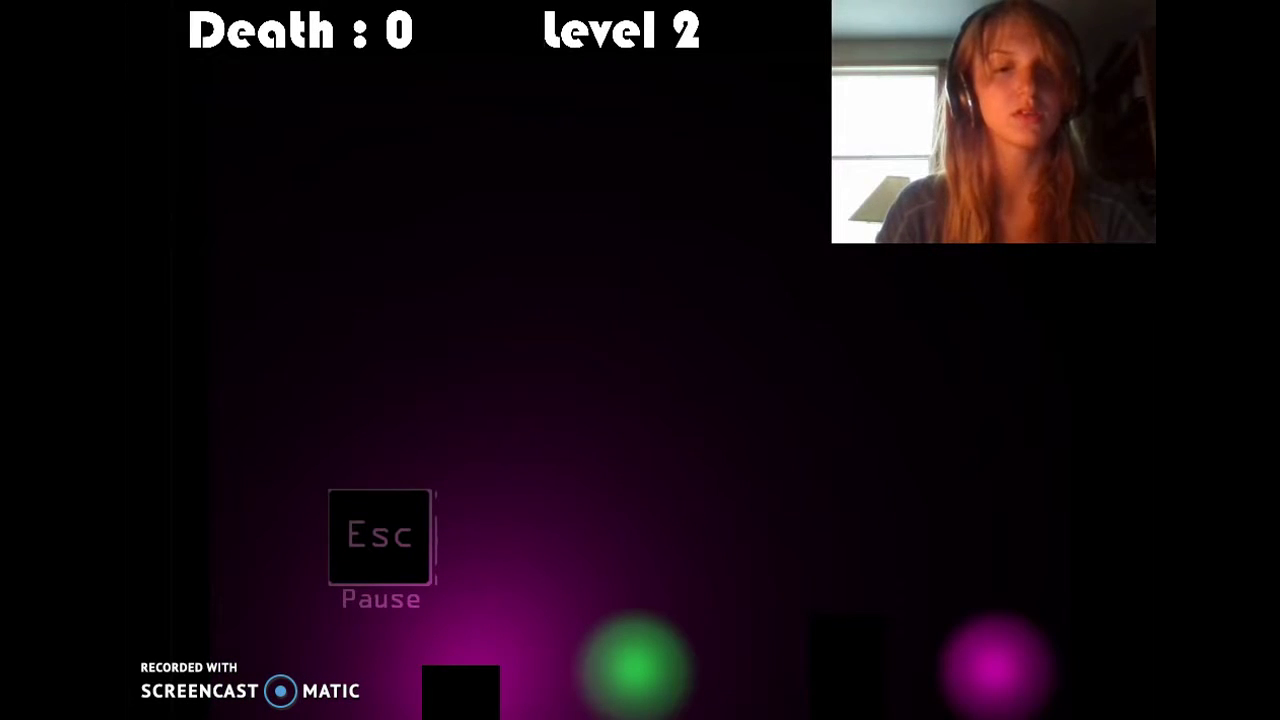
{"action": "key", "text": "d"}
{"action": "key", "text": "space"}
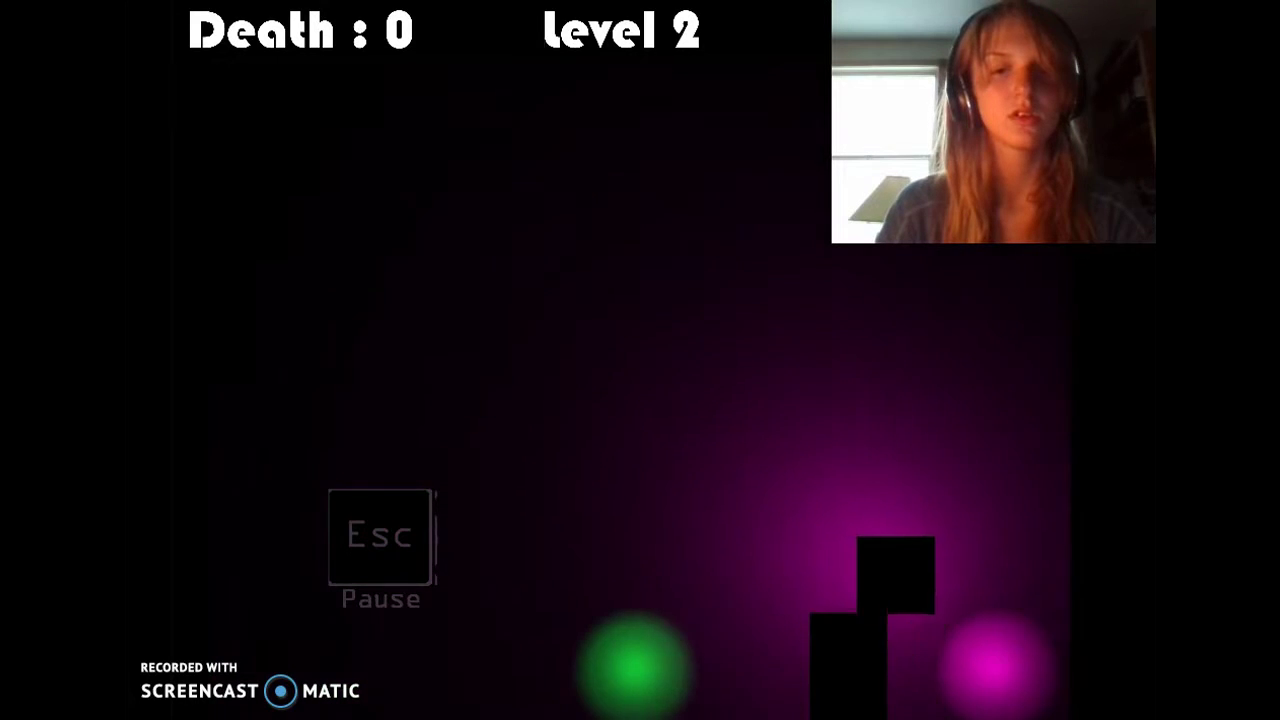
Enter Level 2's pink goal, then hop onto Level 3's low block and right platform
{"action": "key", "text": "d"}
{"action": "key", "text": "d"}
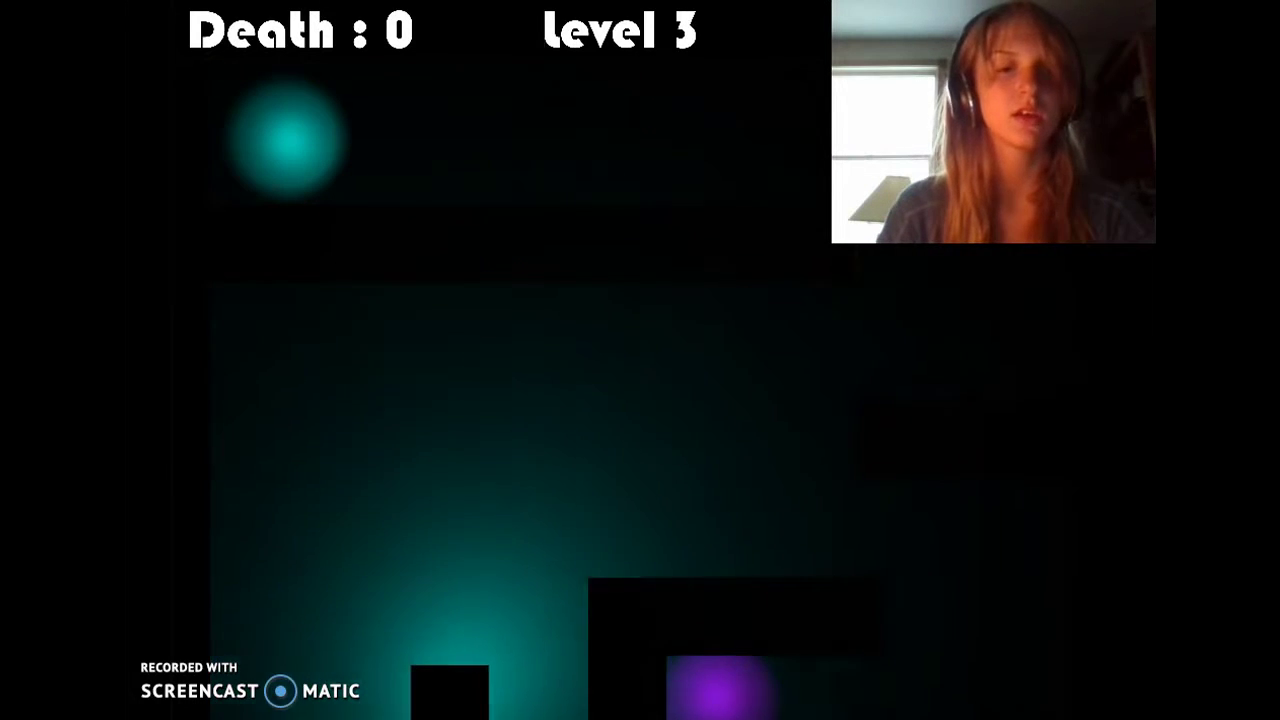
{"action": "key", "text": "space"}
{"action": "key", "text": "space"}
{"action": "key", "text": "d"}
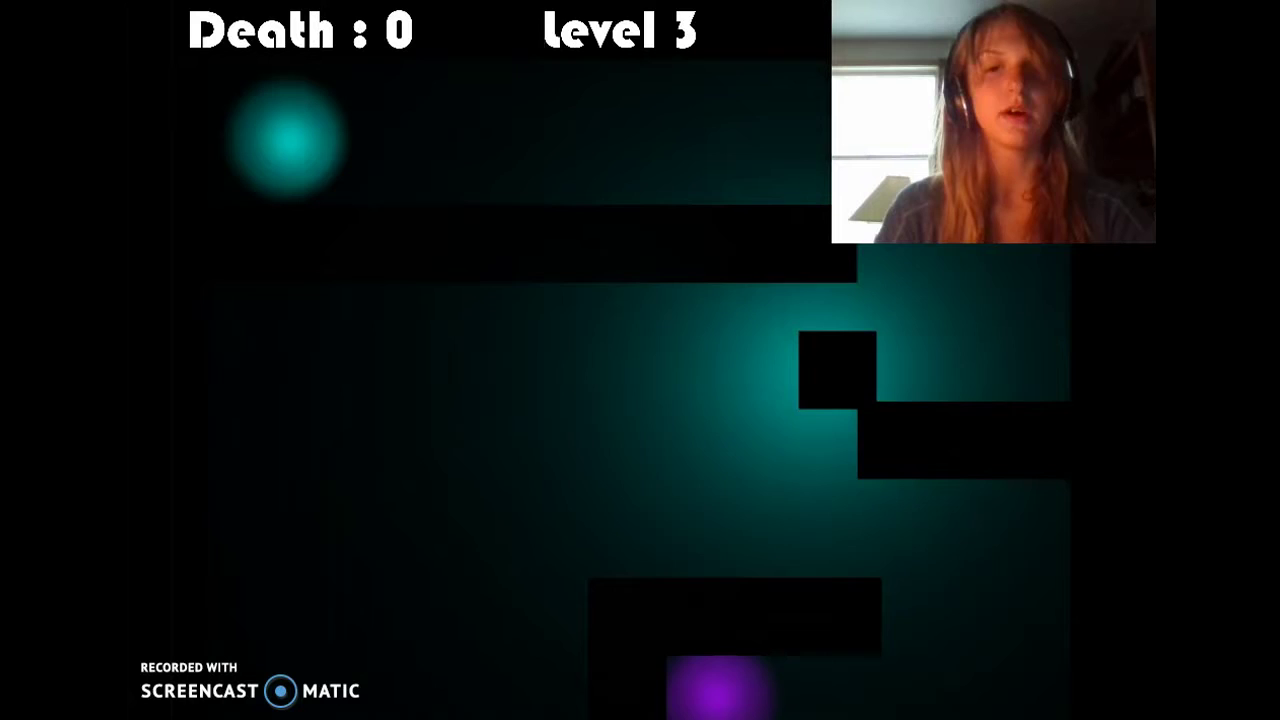
Jump up to the platform's edge, hop left, and return right along the platform
{"action": "key", "text": "space"}
{"action": "key", "text": "a"}
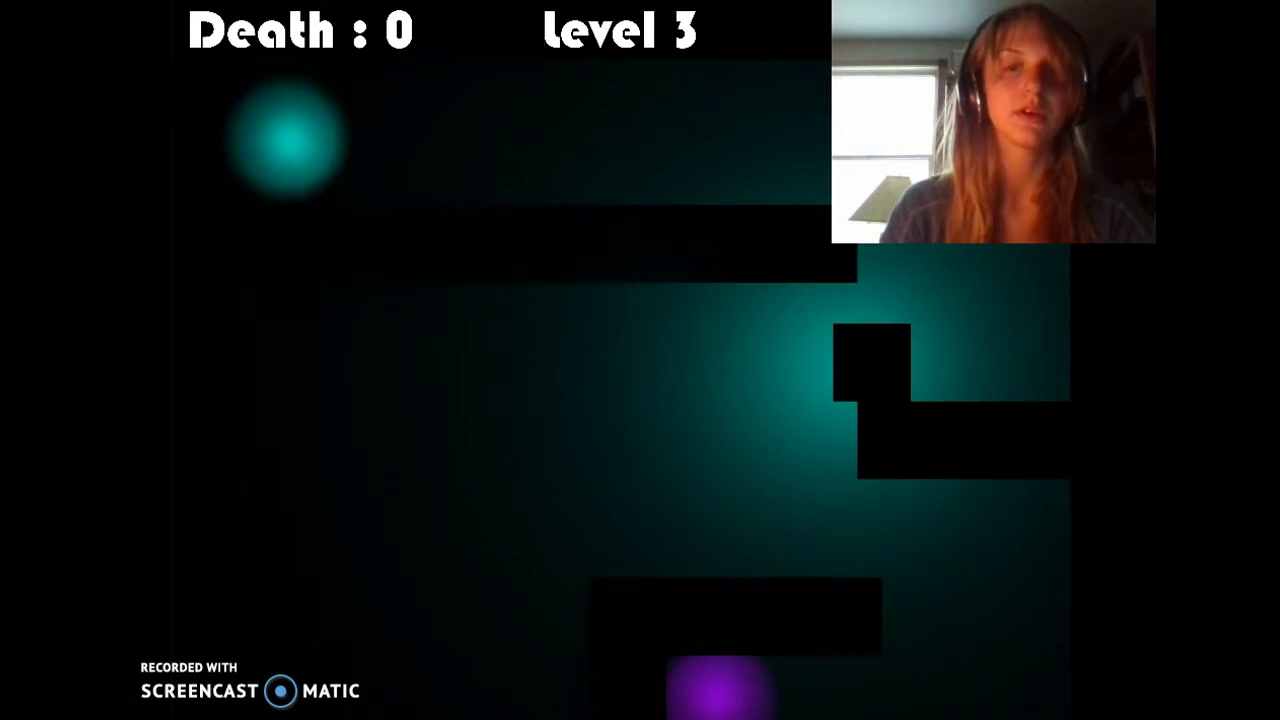
{"action": "key", "text": "d"}
{"action": "key", "text": "a"}
{"action": "key", "text": "space"}
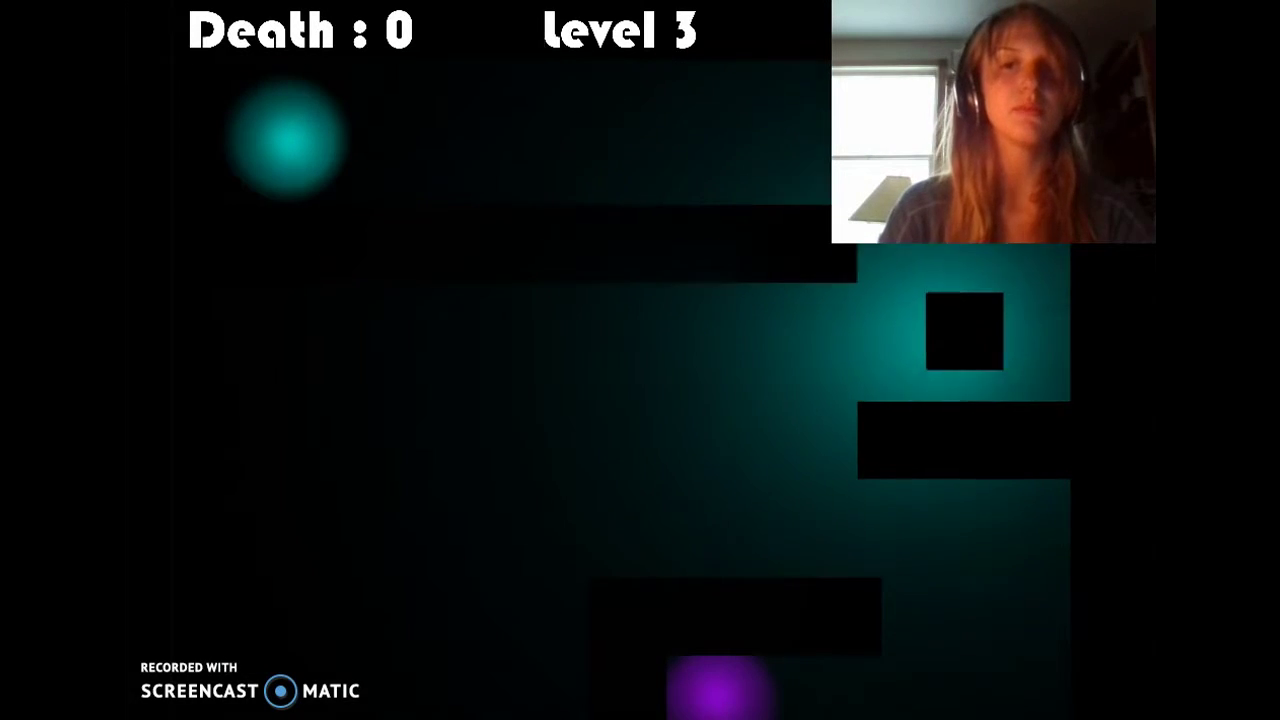
{"action": "key", "text": "d"}
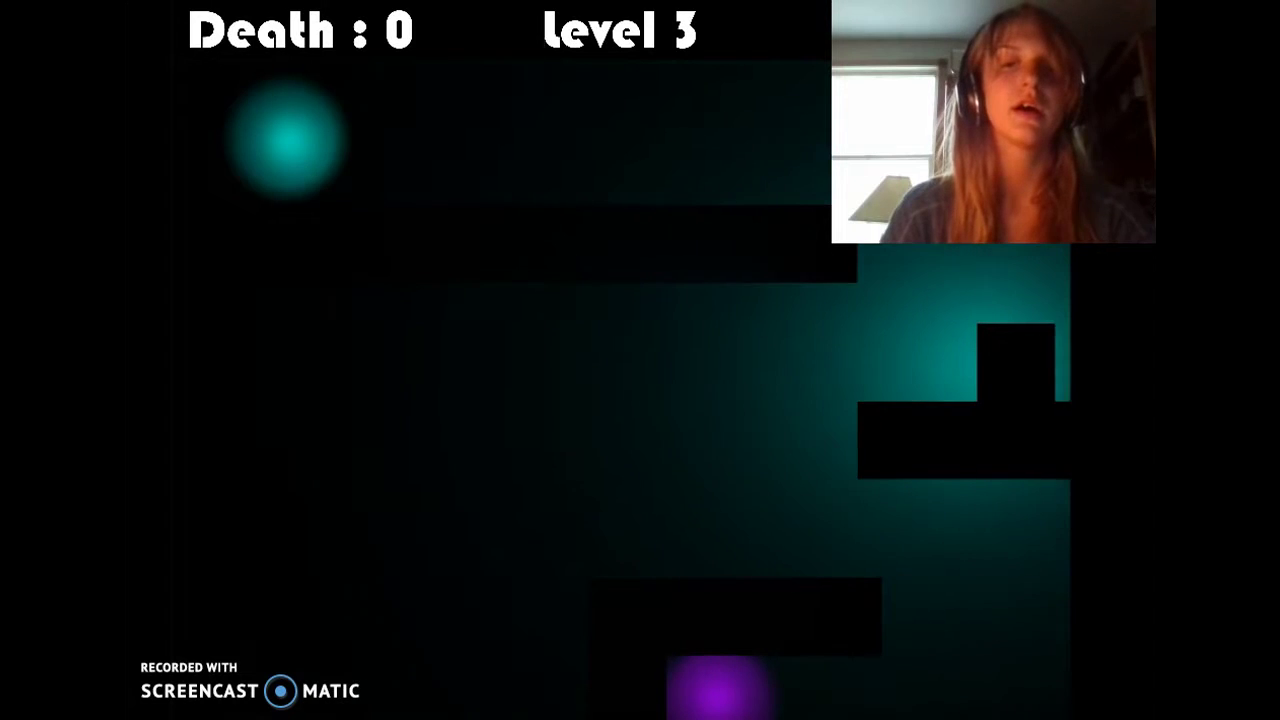
Jump and drift left off the platform, then get back onto it
{"action": "key", "text": "space"}
{"action": "key", "text": "a"}
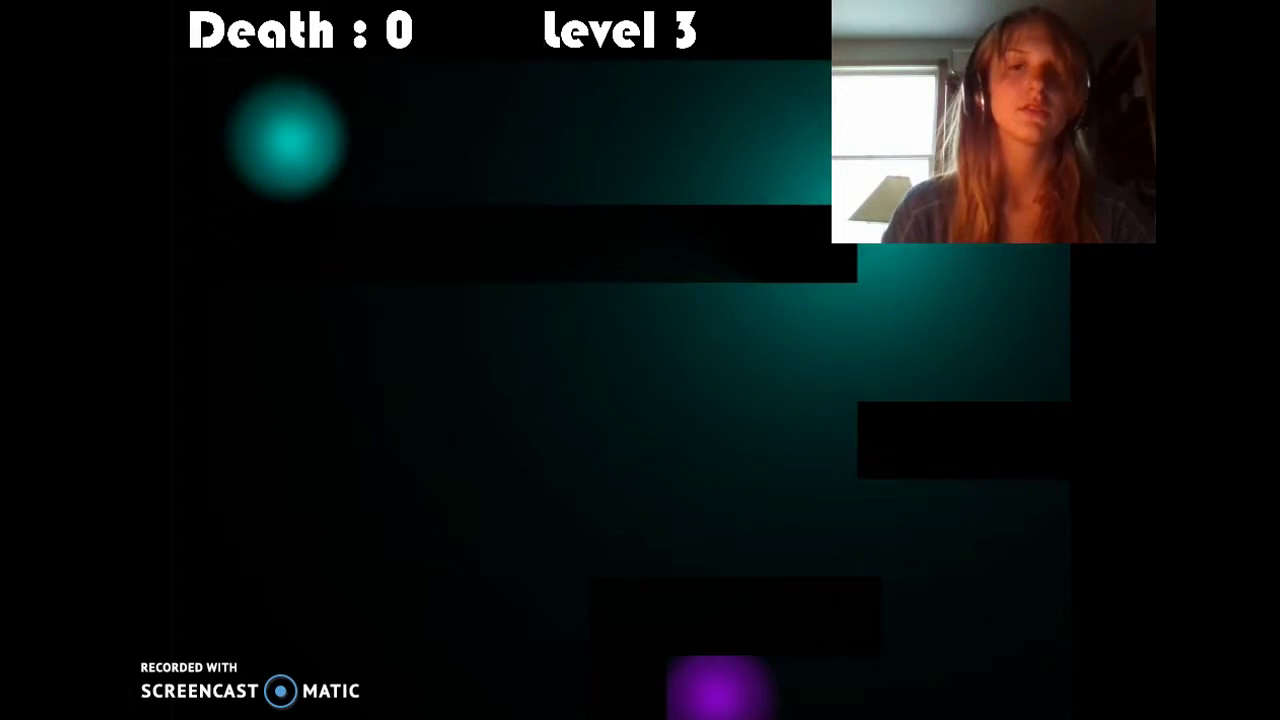
{"action": "key", "text": "d"}
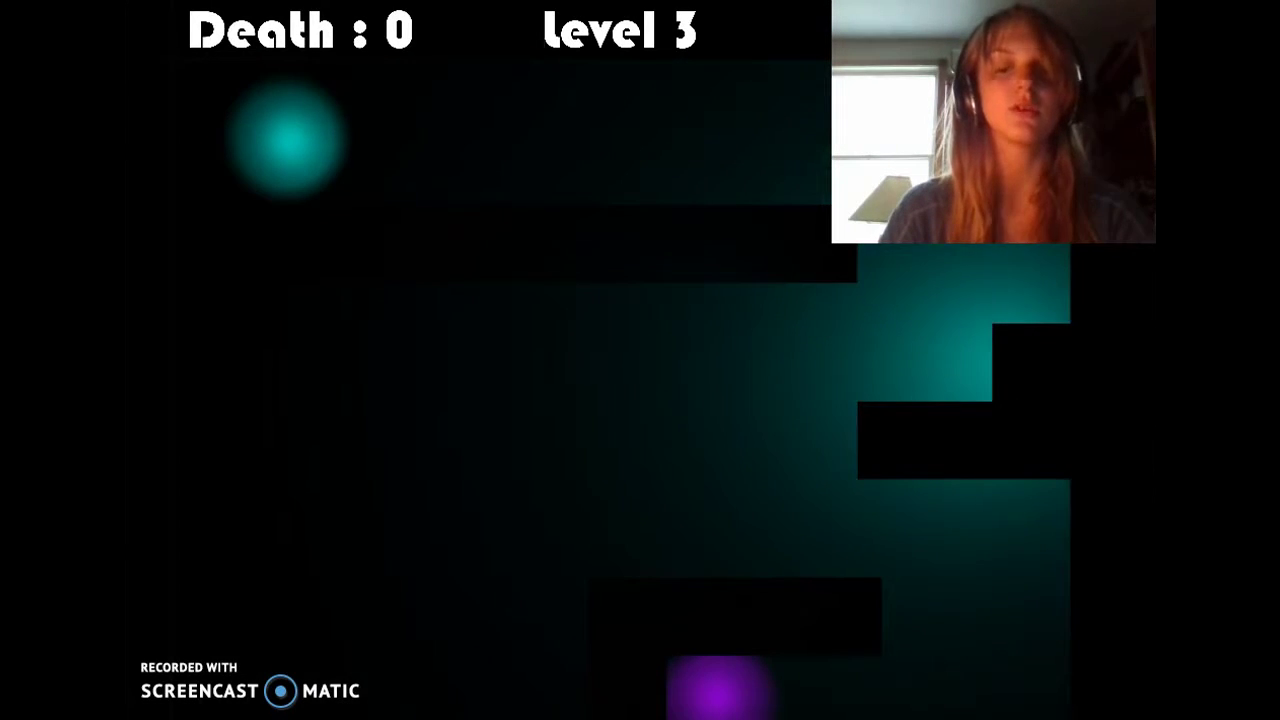
{"action": "key", "text": "a"}
{"action": "key", "text": "space"}
Drop down to the bottom floor and walk along it
{"action": "key", "text": "d"}
{"action": "key", "text": "a"}
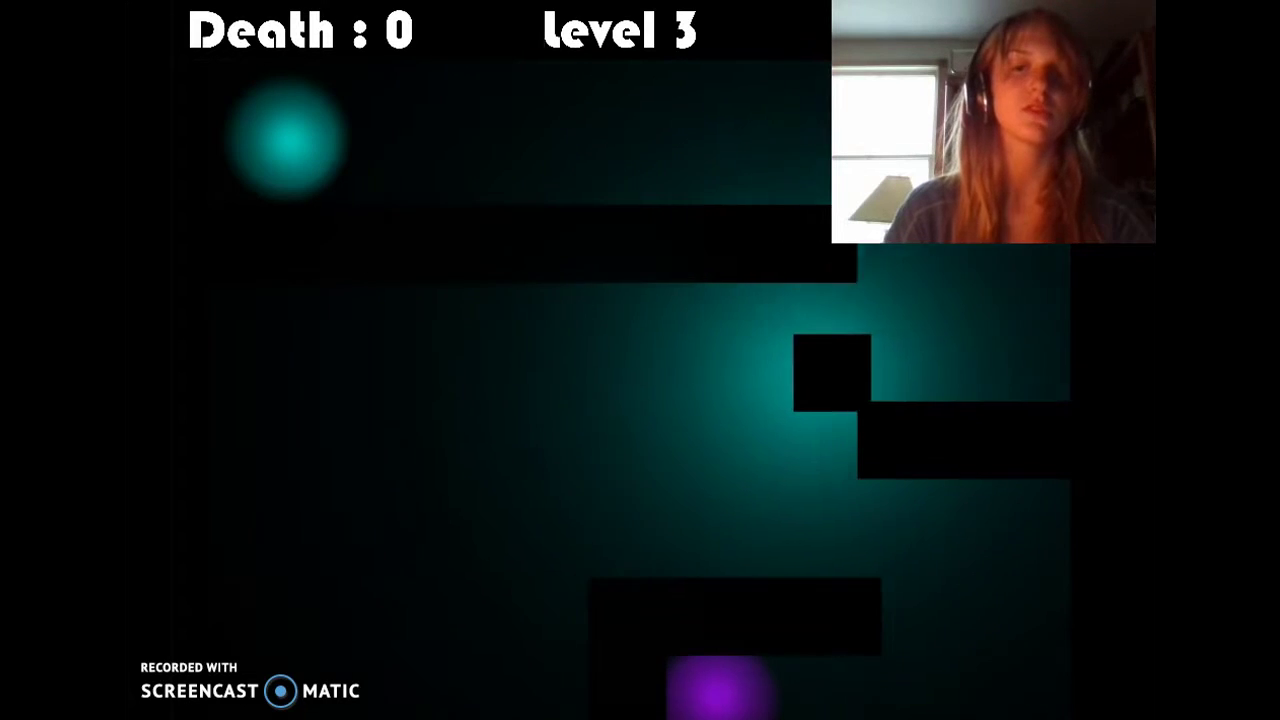
{"action": "key", "text": "d"}
{"action": "key", "text": "a"}
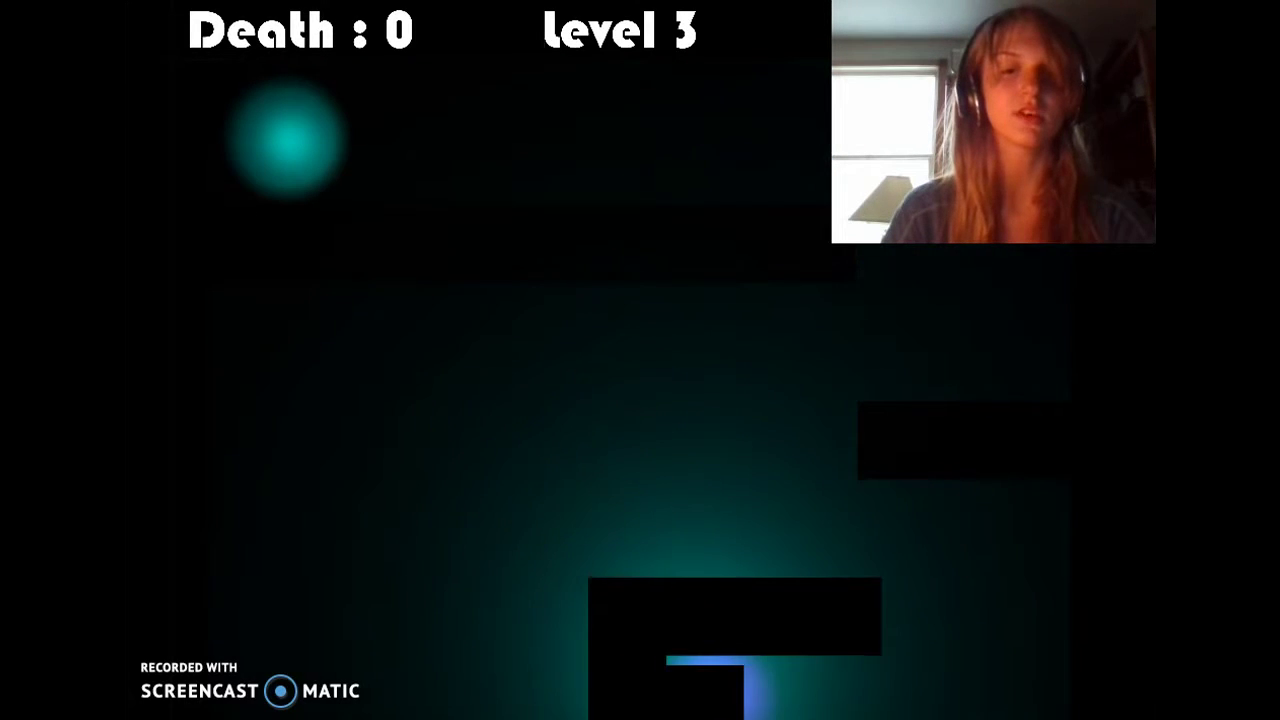
{"action": "key", "text": "d"}
Climb back up from the floor onto the right platform
{"action": "key", "text": "space"}
{"action": "key", "text": "a"}
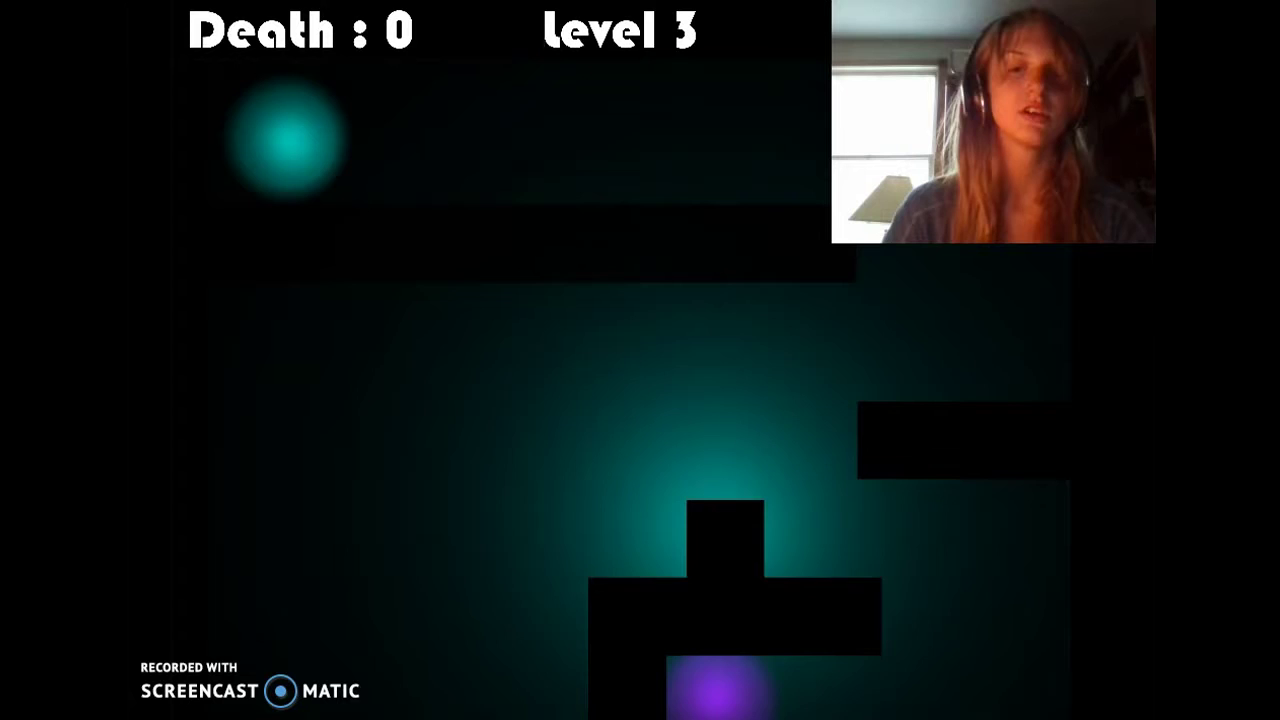
{"action": "key", "text": "space"}
{"action": "key", "text": "d"}
{"action": "key", "text": "d"}
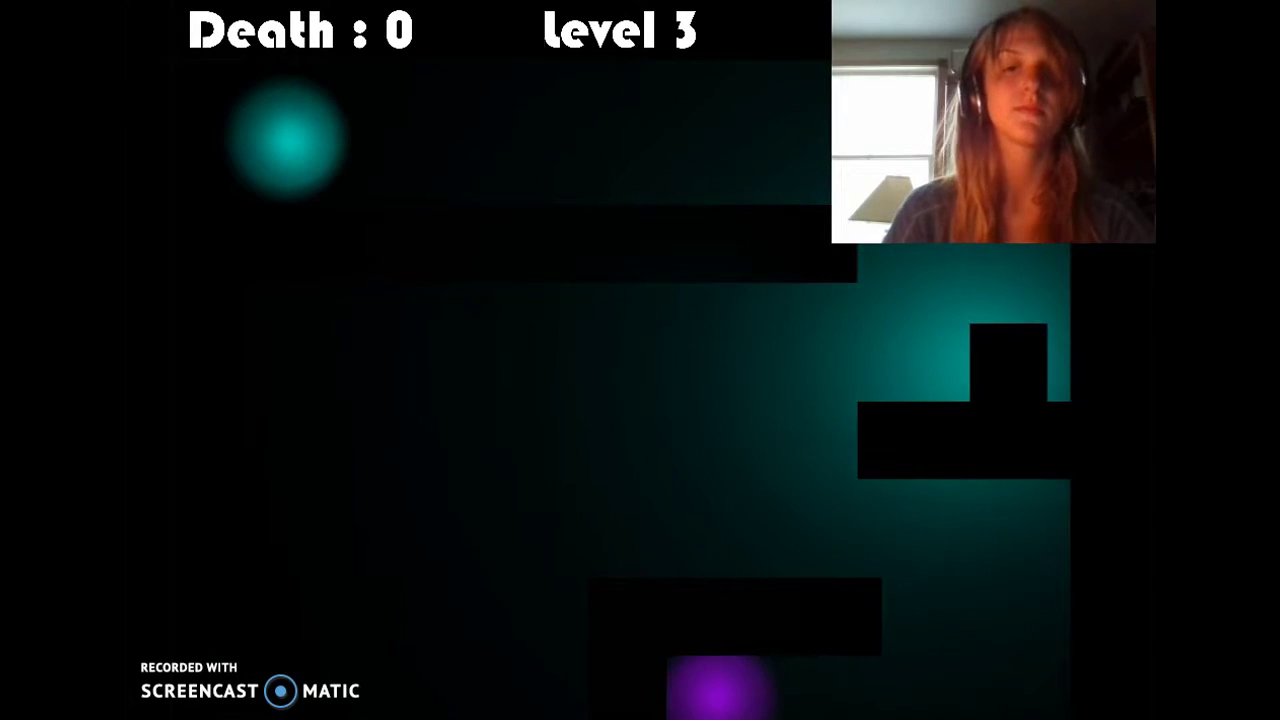
Hop on the right platform, walk to its edge, and leap up-left
{"action": "key", "text": "d"}
{"action": "key", "text": "space"}
{"action": "key", "text": "a"}
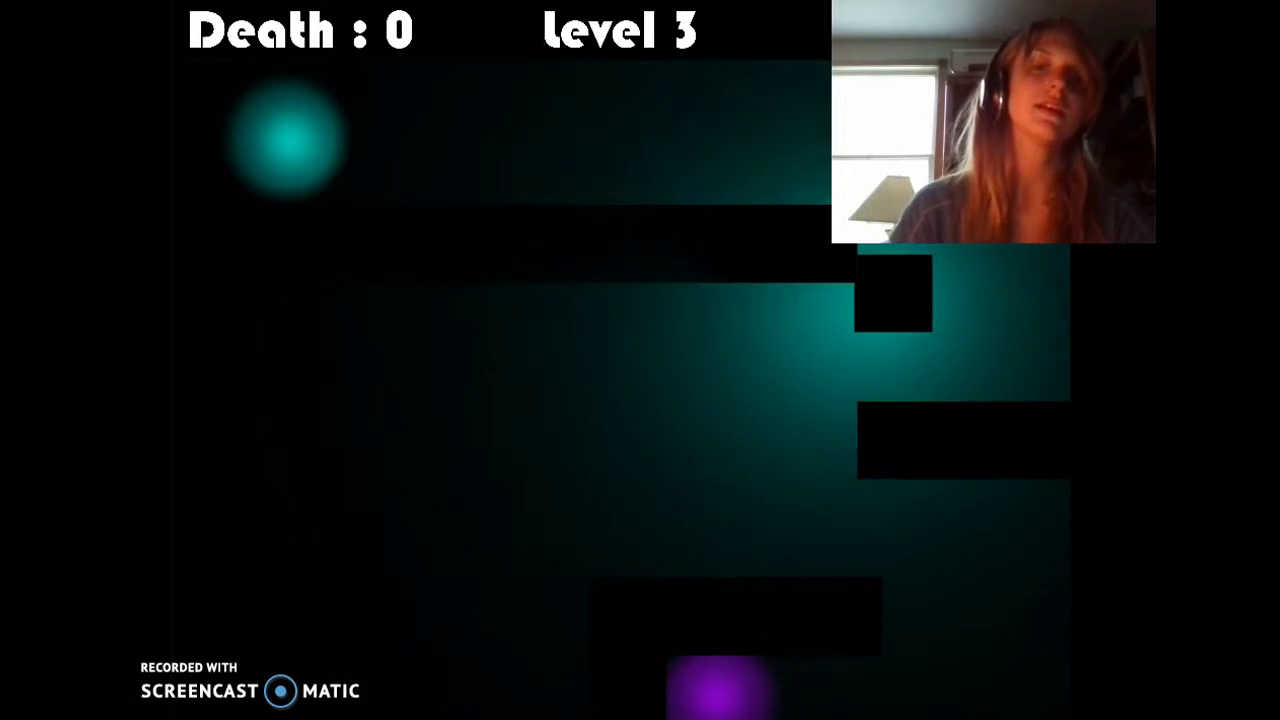
{"action": "key", "text": "d"}
{"action": "key", "text": "space"}
{"action": "key", "text": "a"}
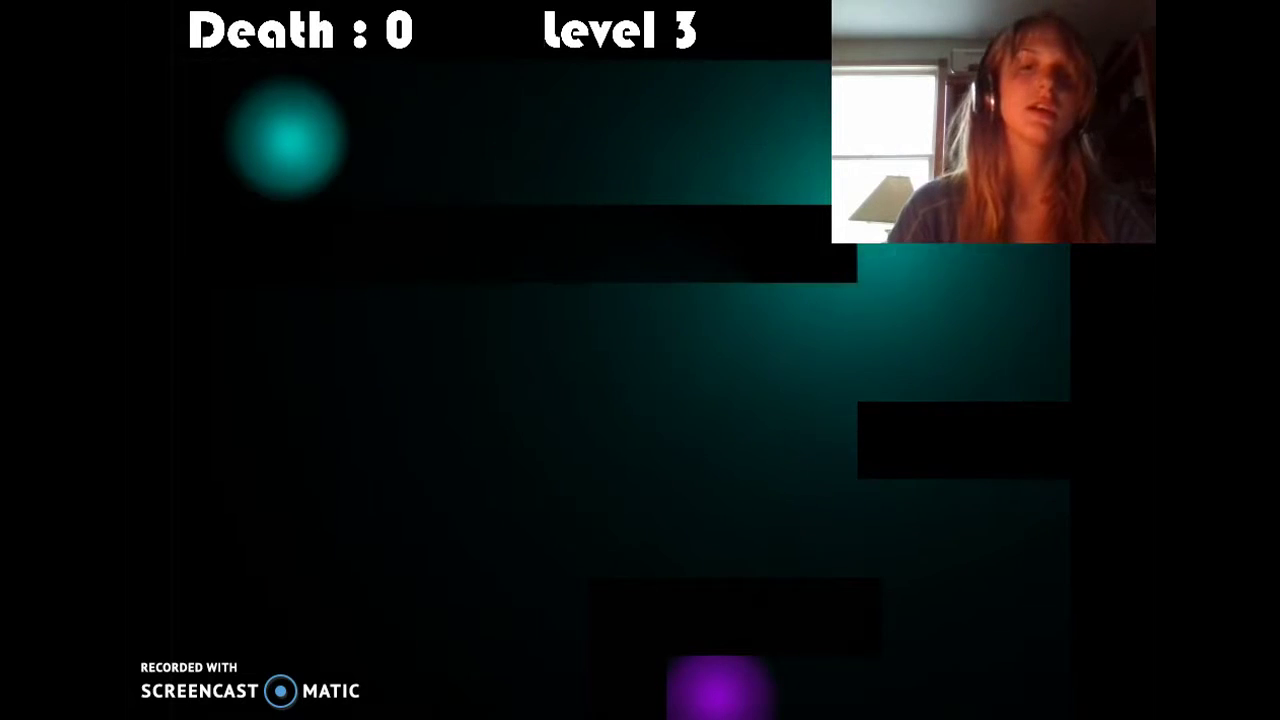
{"action": "key", "text": "d"}
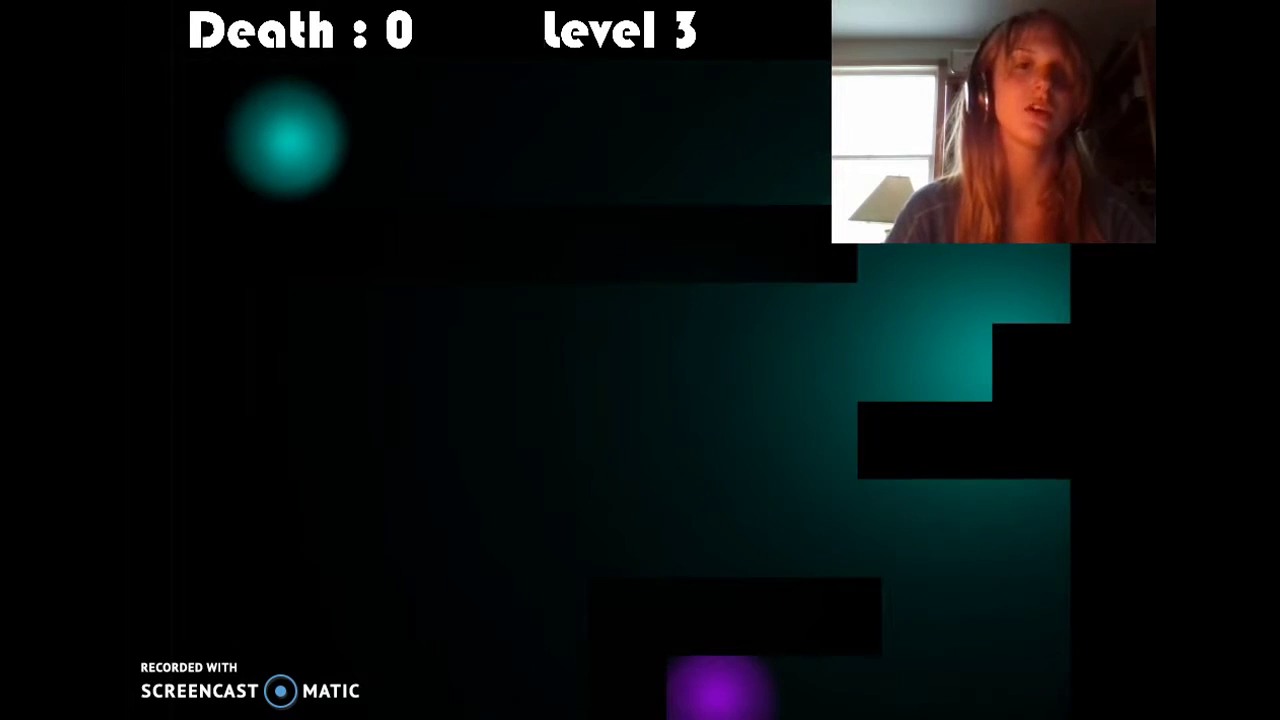
Try repeated jumps upward from the right edge of the platform
{"action": "key", "text": "space"}
{"action": "key", "text": "a"}
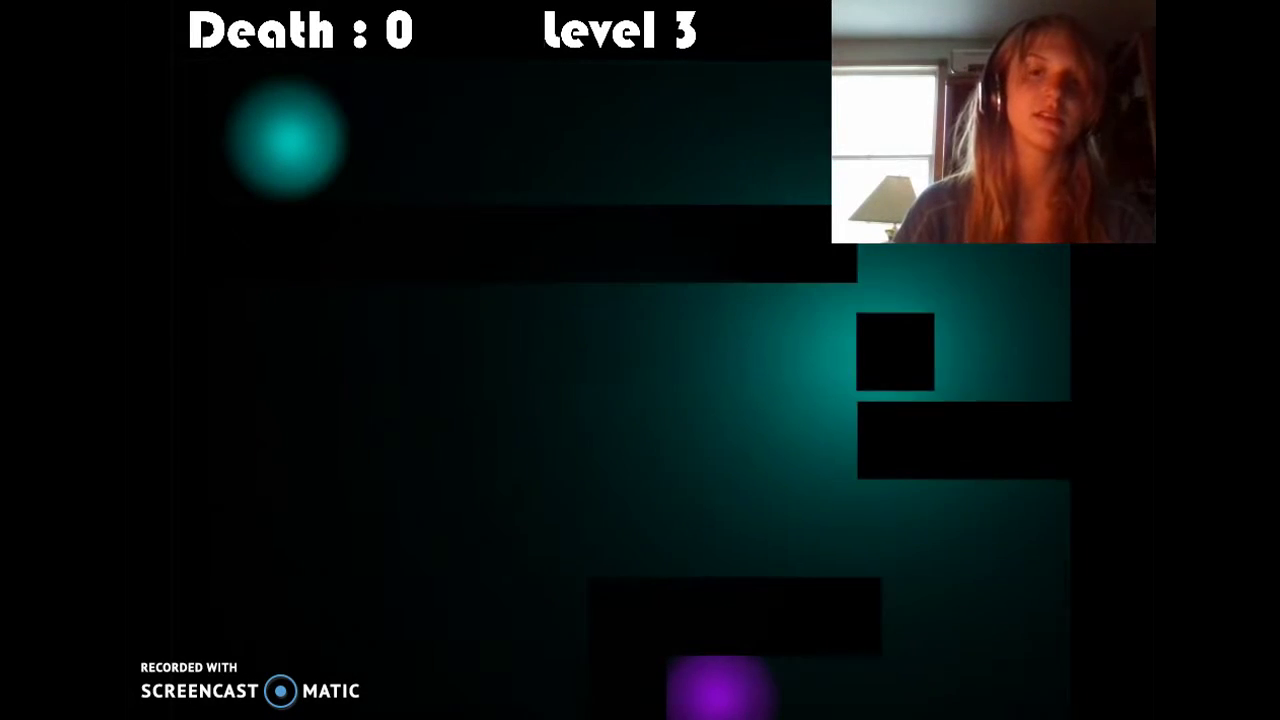
{"action": "key", "text": "d"}
{"action": "key", "text": "d"}
{"action": "key", "text": "a"}
{"action": "key", "text": "space"}
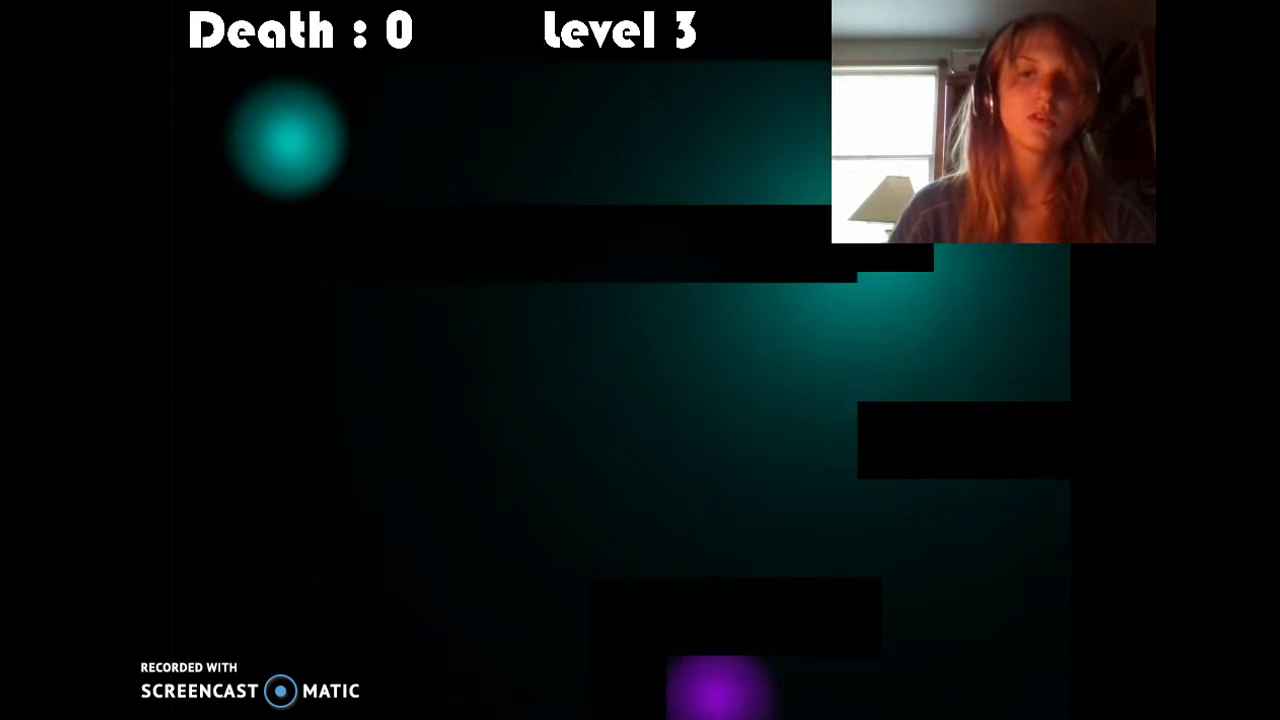
{"action": "key", "text": "d"}
Jump against the right wall, land up-left on the platform, and return to the wall
{"action": "key", "text": "space"}
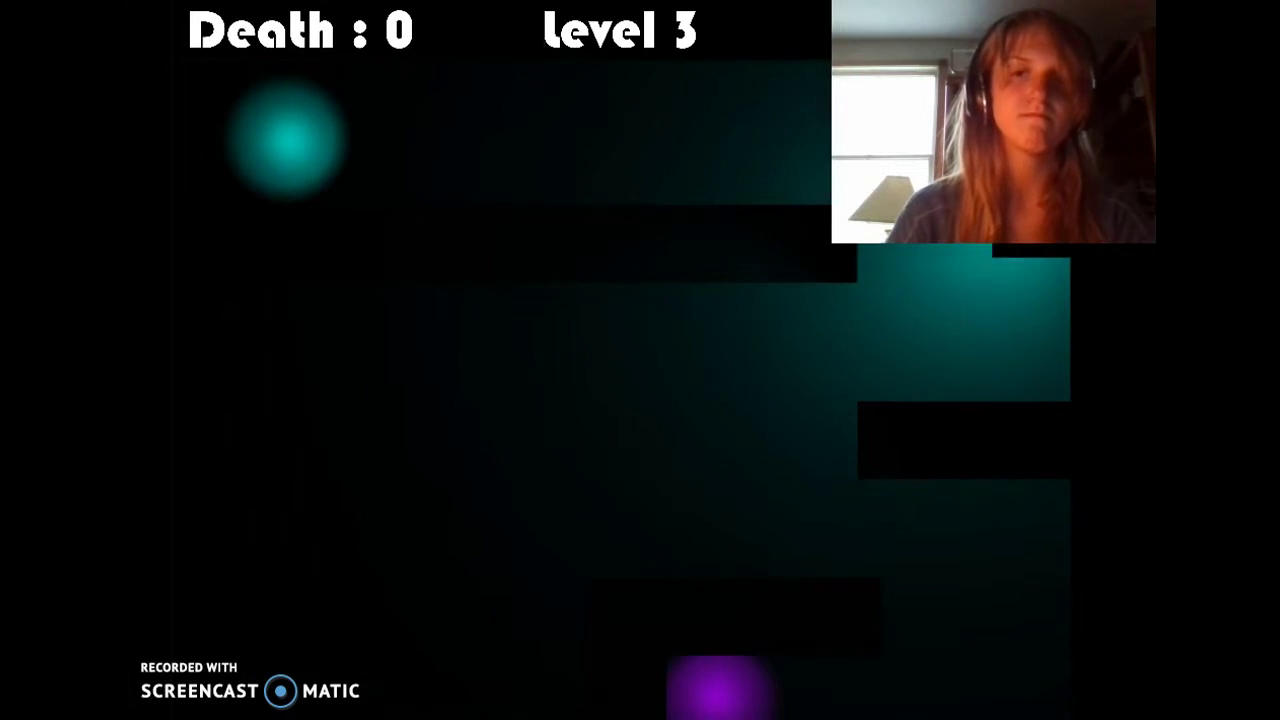
{"action": "key", "text": "space"}
{"action": "key", "text": "a"}
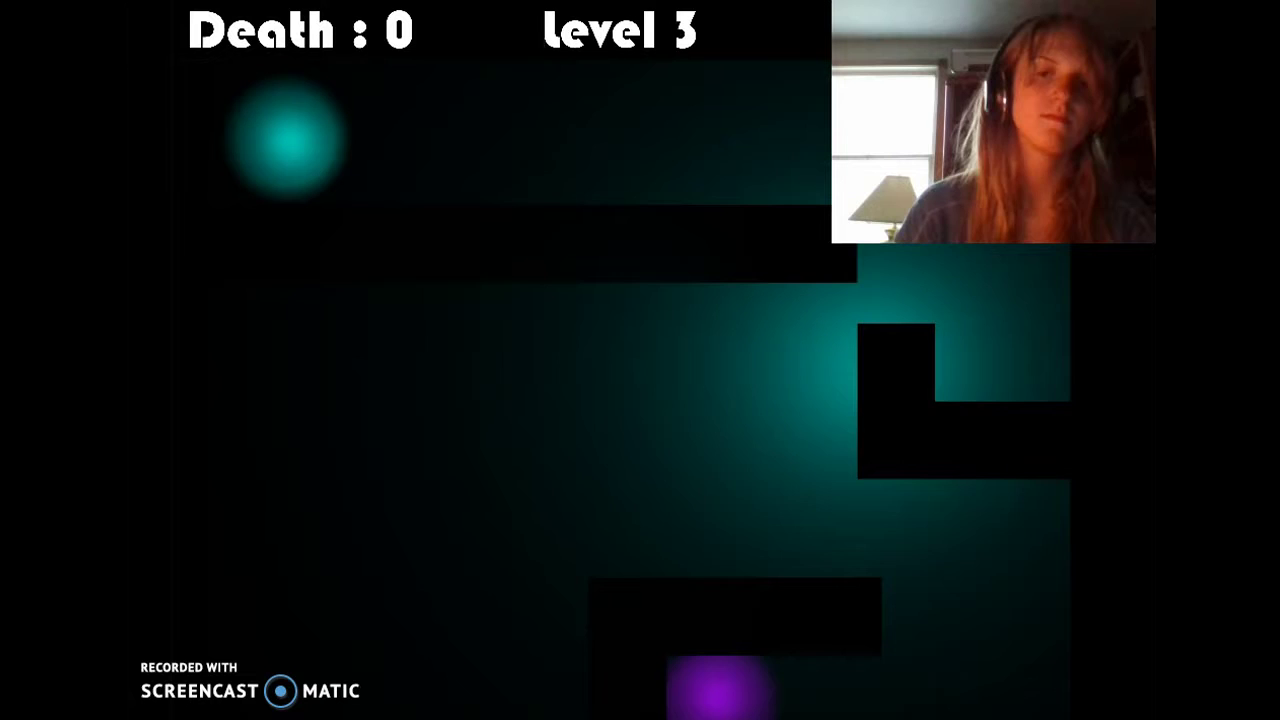
{"action": "key", "text": "d"}
{"action": "key", "text": "space"}
{"action": "key", "text": "a"}
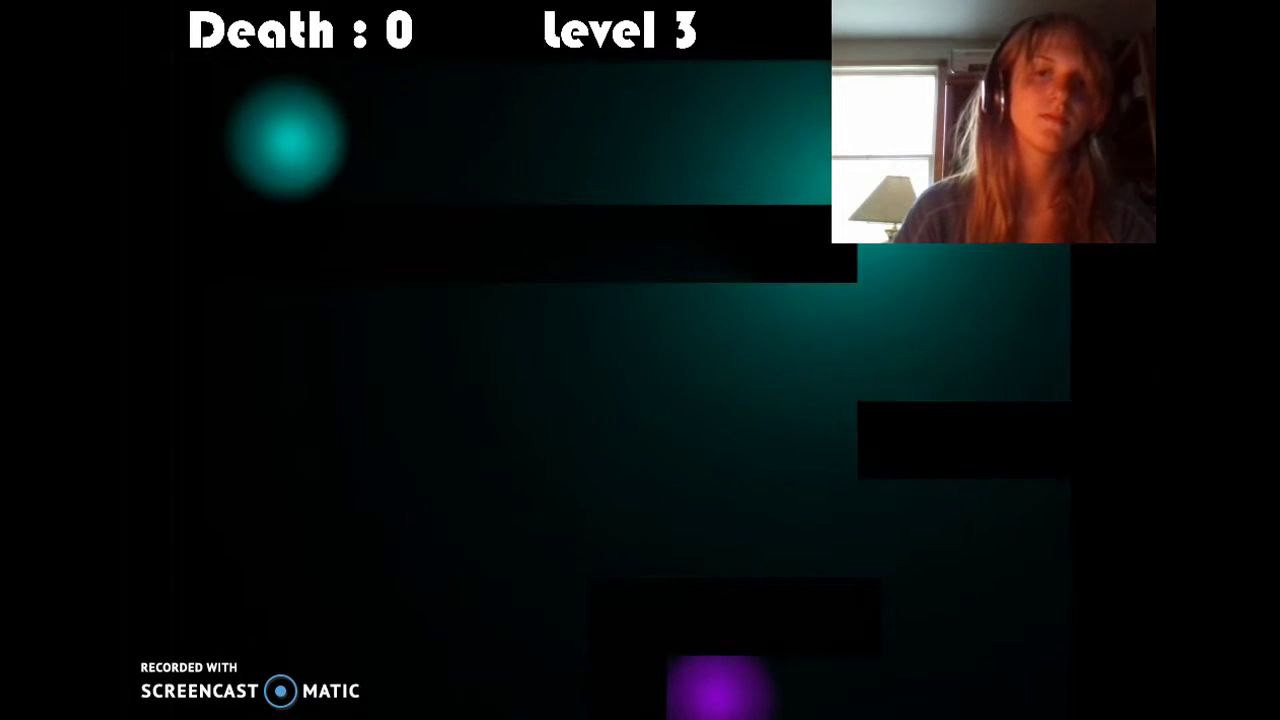
{"action": "key", "text": "d"}
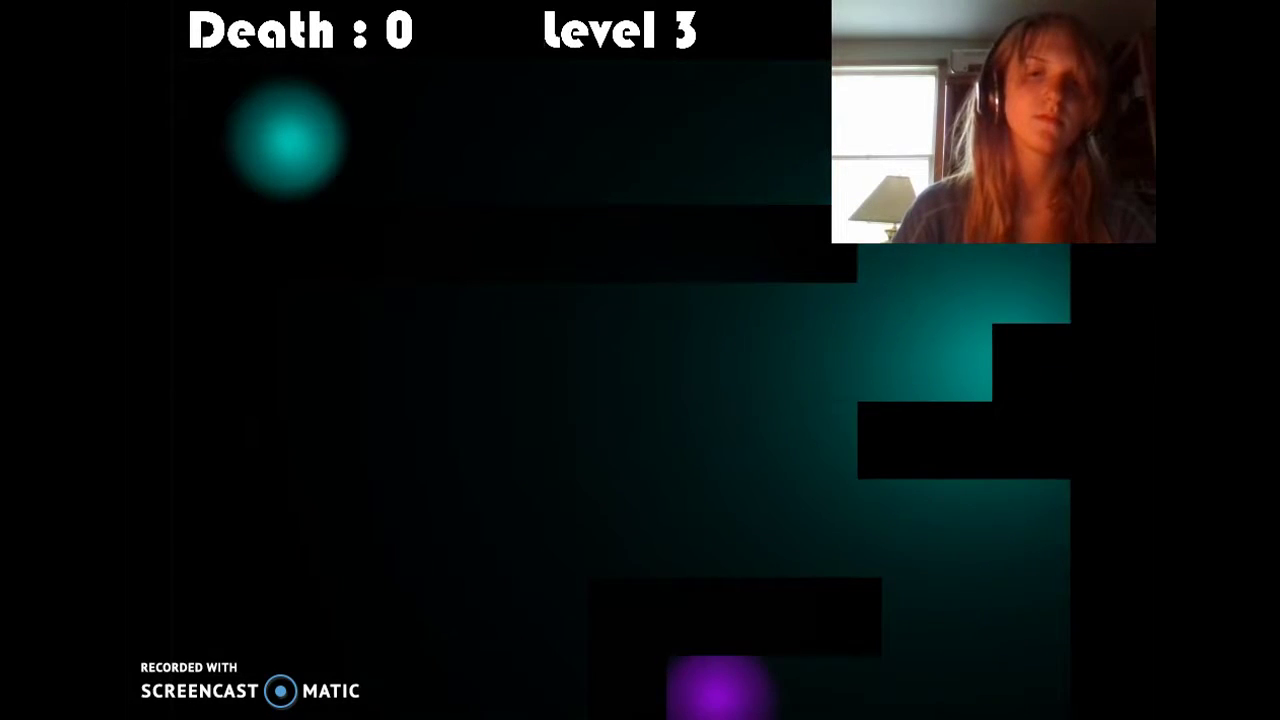
Jump toward the upper corridor, drop to the lower platform, and return right
{"action": "key", "text": "space"}
{"action": "key", "text": "a"}
{"action": "key", "text": "space"}
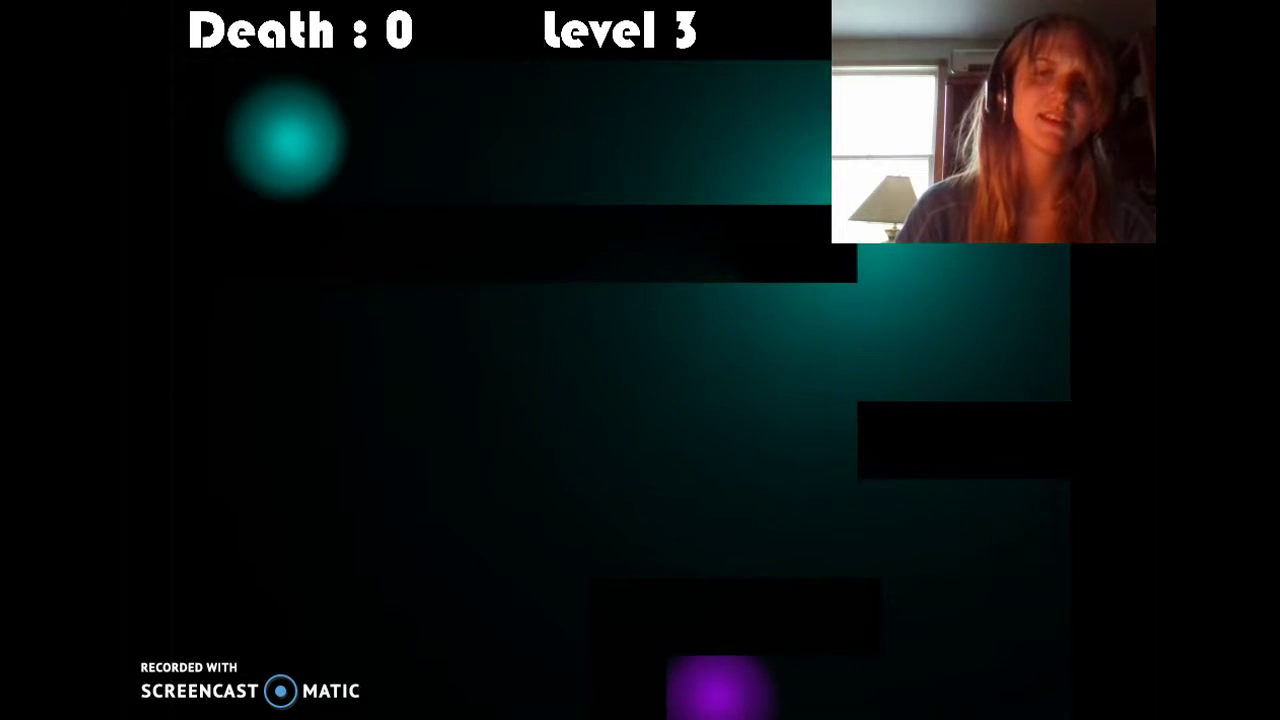
{"action": "key", "text": "a"}
{"action": "key", "text": "d"}
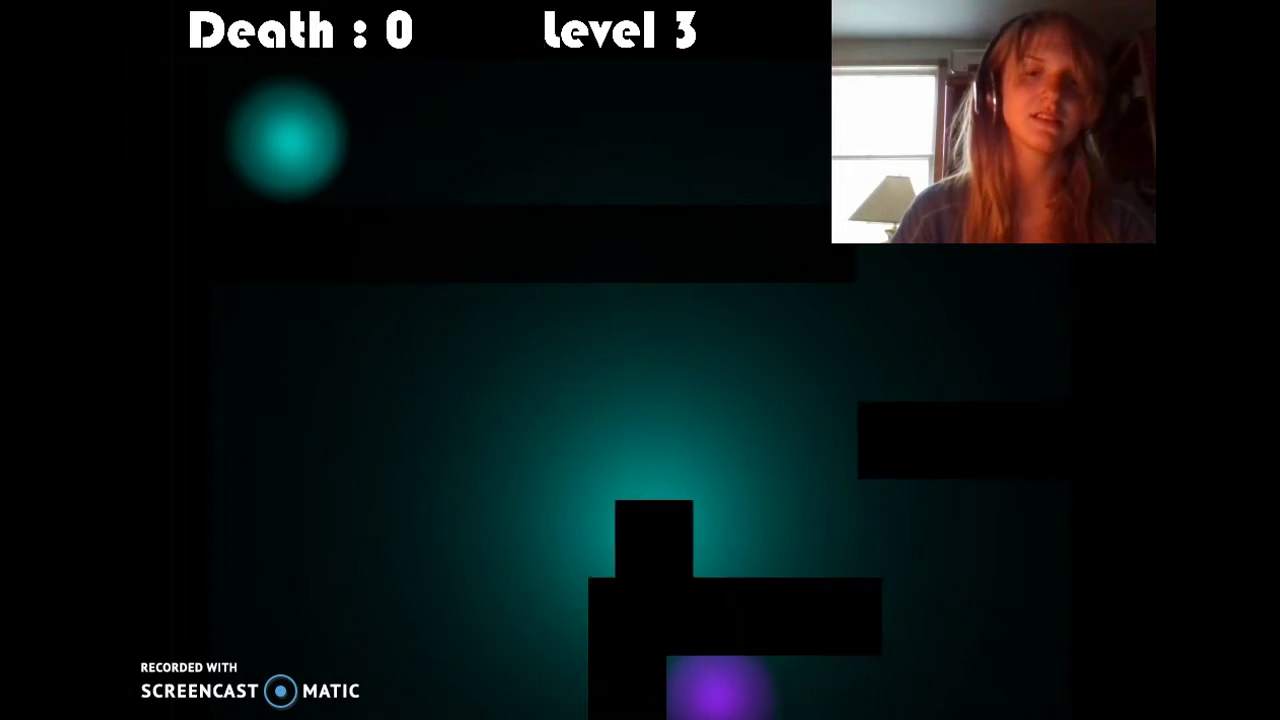
{"action": "key", "text": "space"}
{"action": "key", "text": "d"}
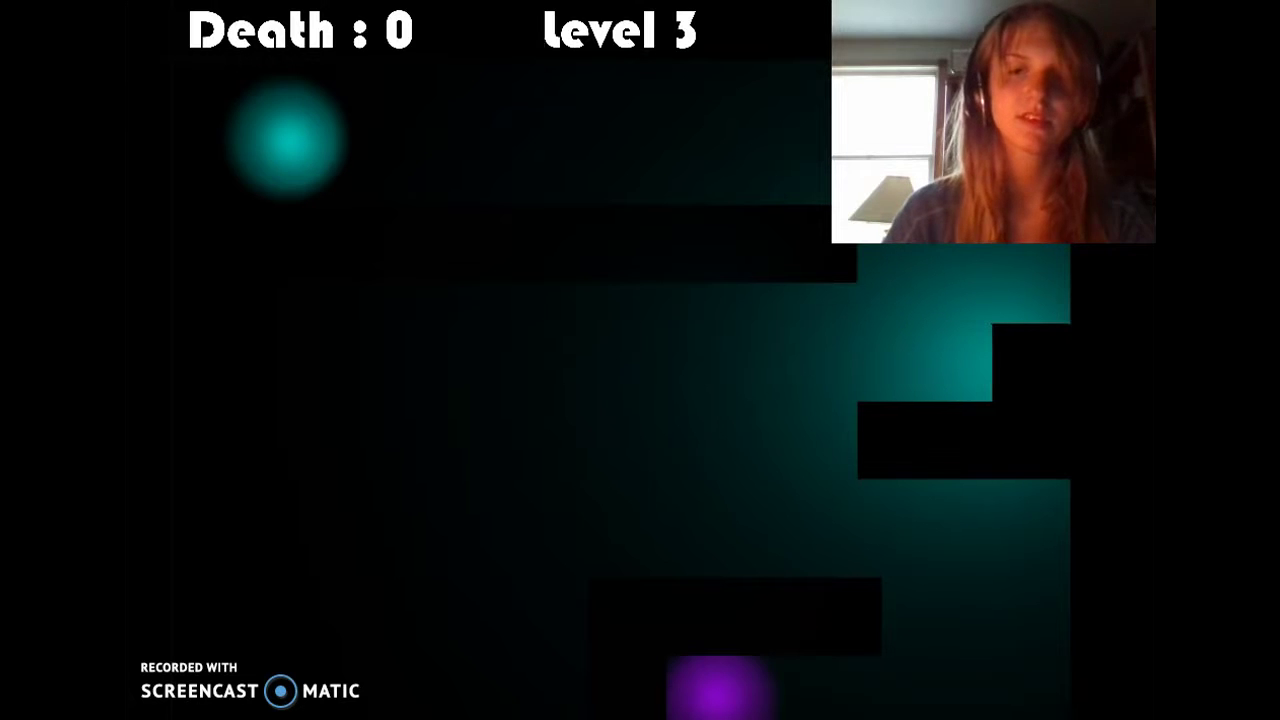
Jump up-left, come back, and settle against the right wall
{"action": "key", "text": "space"}
{"action": "key", "text": "a"}
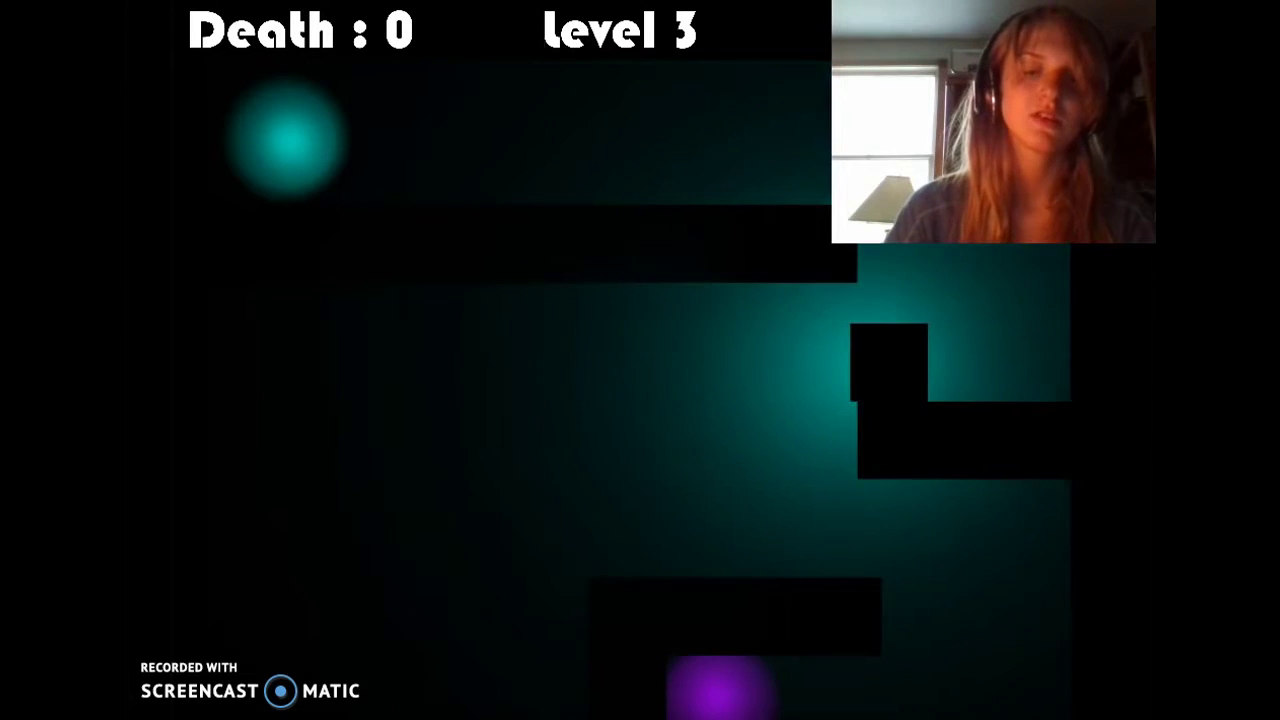
{"action": "key", "text": "d"}
{"action": "key", "text": "space"}
{"action": "key", "text": "d"}
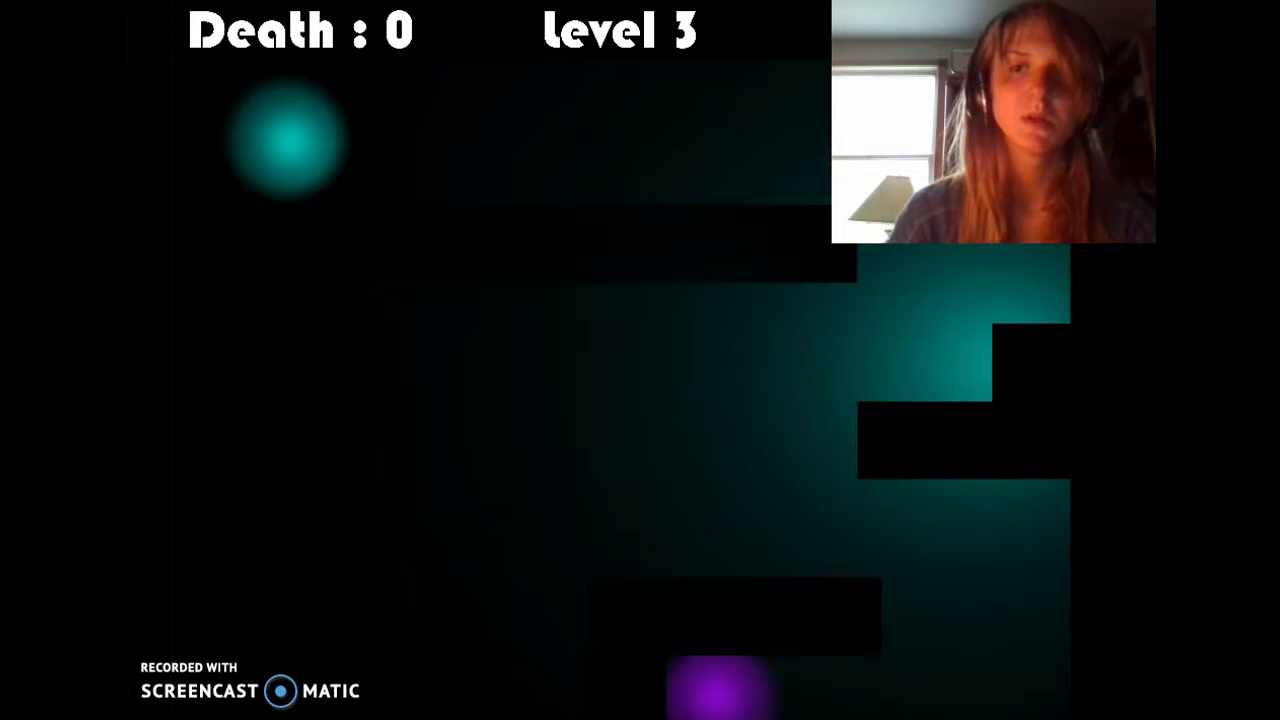
Jump left onto the ledge, move along it, and drop to the lower-left floor
{"action": "key", "text": "space"}
{"action": "key", "text": "a"}
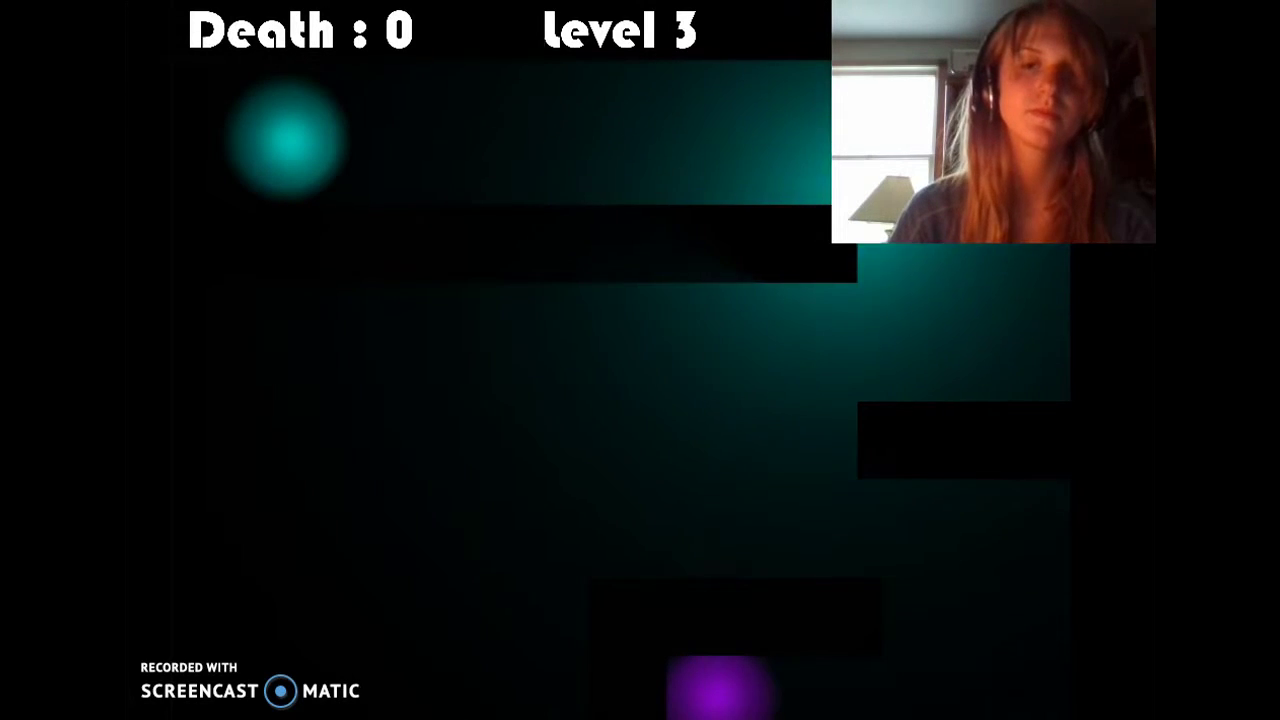
{"action": "key", "text": "a"}
{"action": "key", "text": "d"}
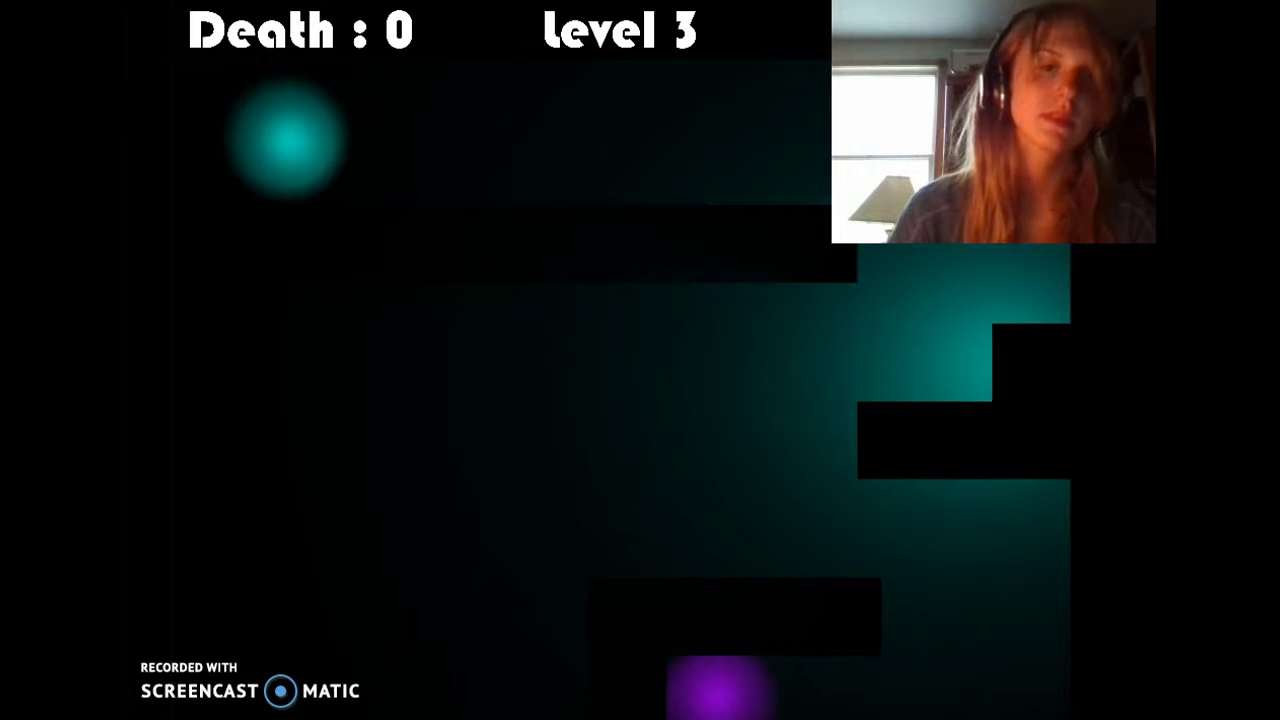
{"action": "key", "text": "a"}
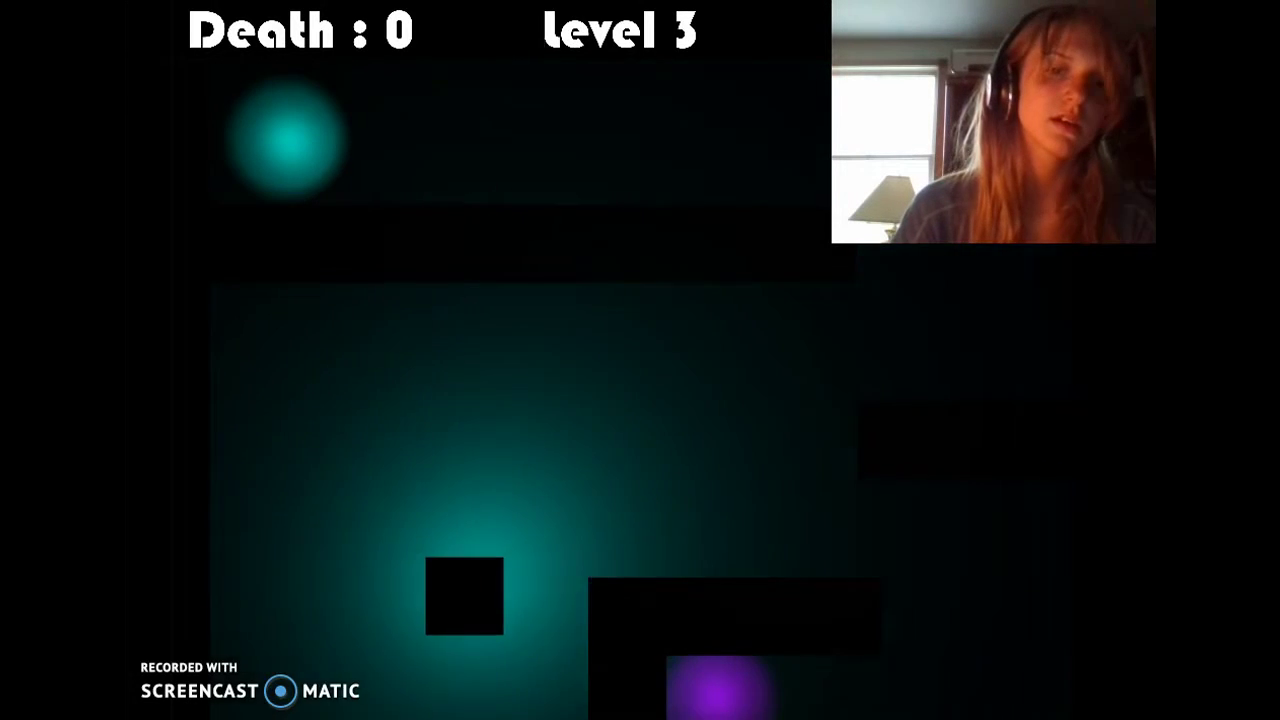
Jump onto the right ledge, move right, then jump back left from the step
{"action": "key", "text": "d"}
{"action": "key", "text": "space"}
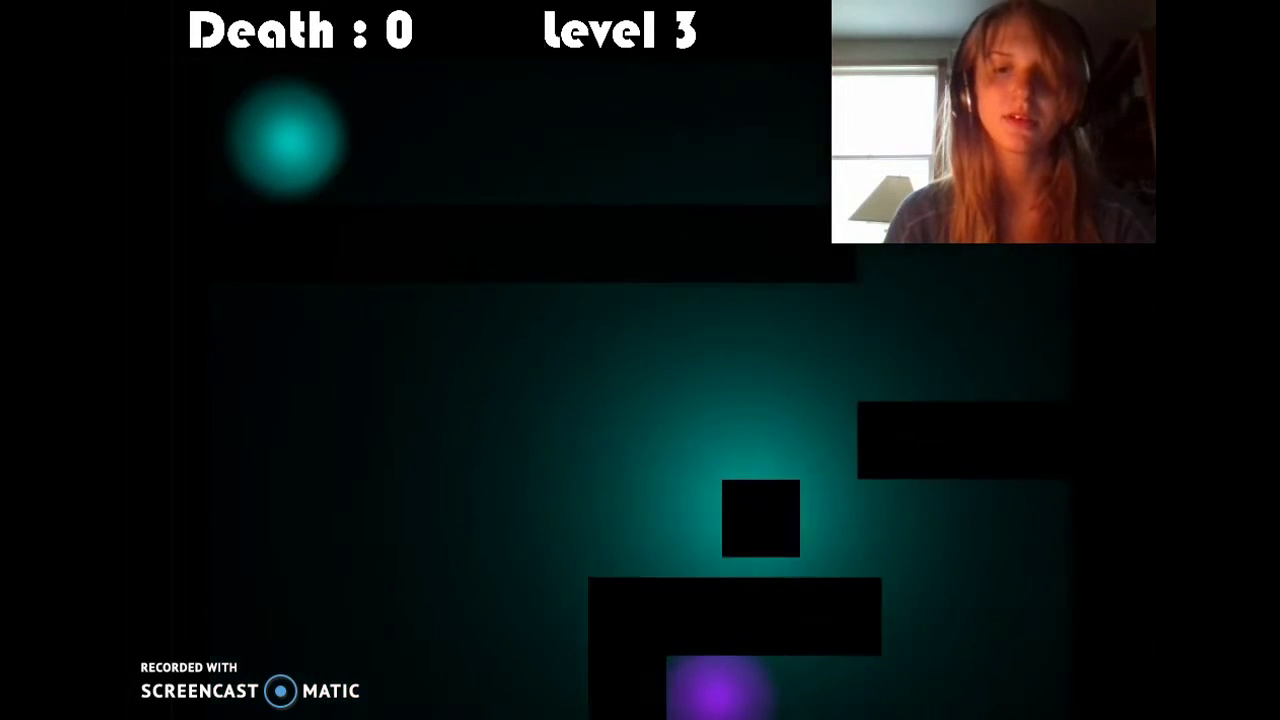
{"action": "key", "text": "d"}
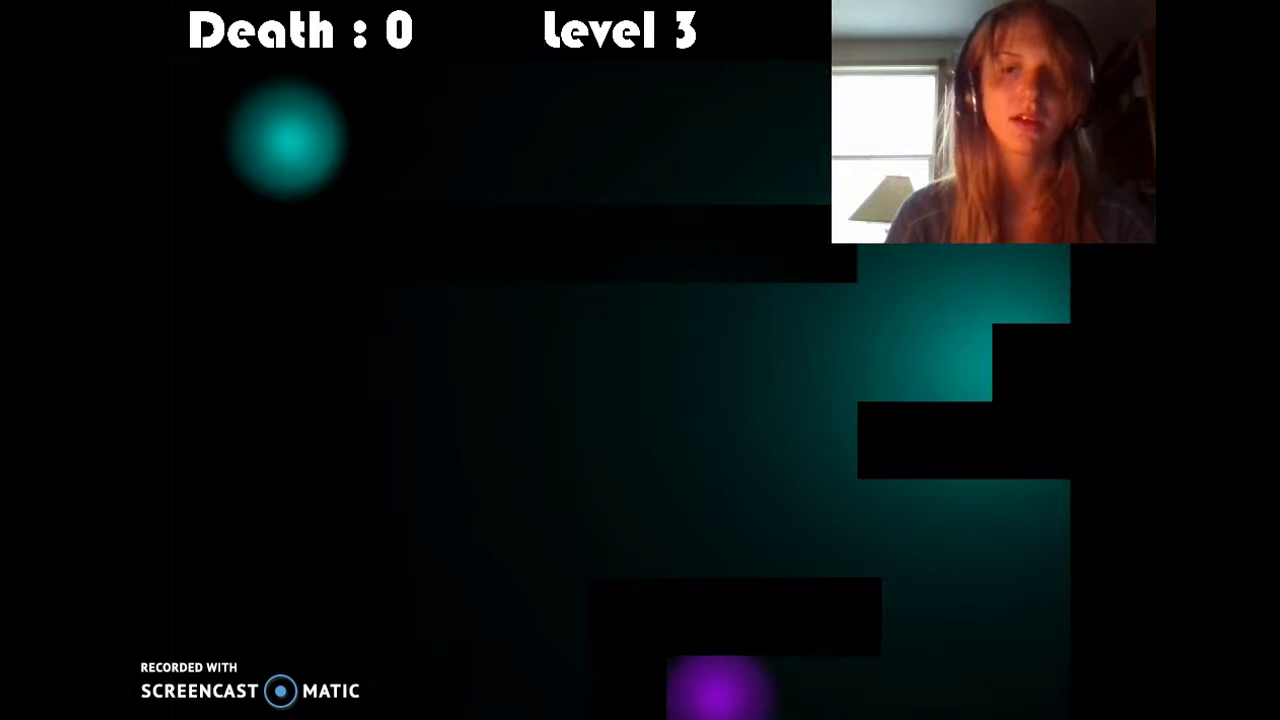
{"action": "key", "text": "space"}
{"action": "key", "text": "a"}
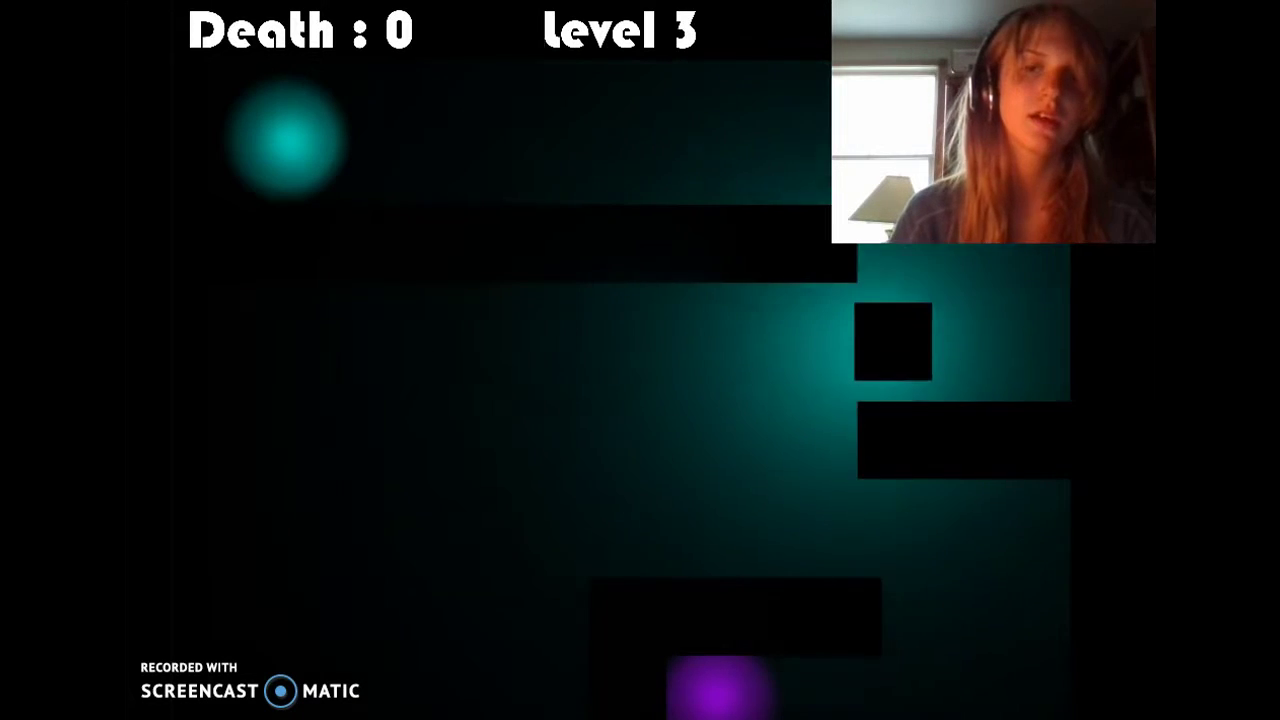
Jump toward higher ground, drop to the lower ledge, and move right along it
{"action": "key", "text": "d"}
{"action": "key", "text": "space"}
{"action": "key", "text": "a"}
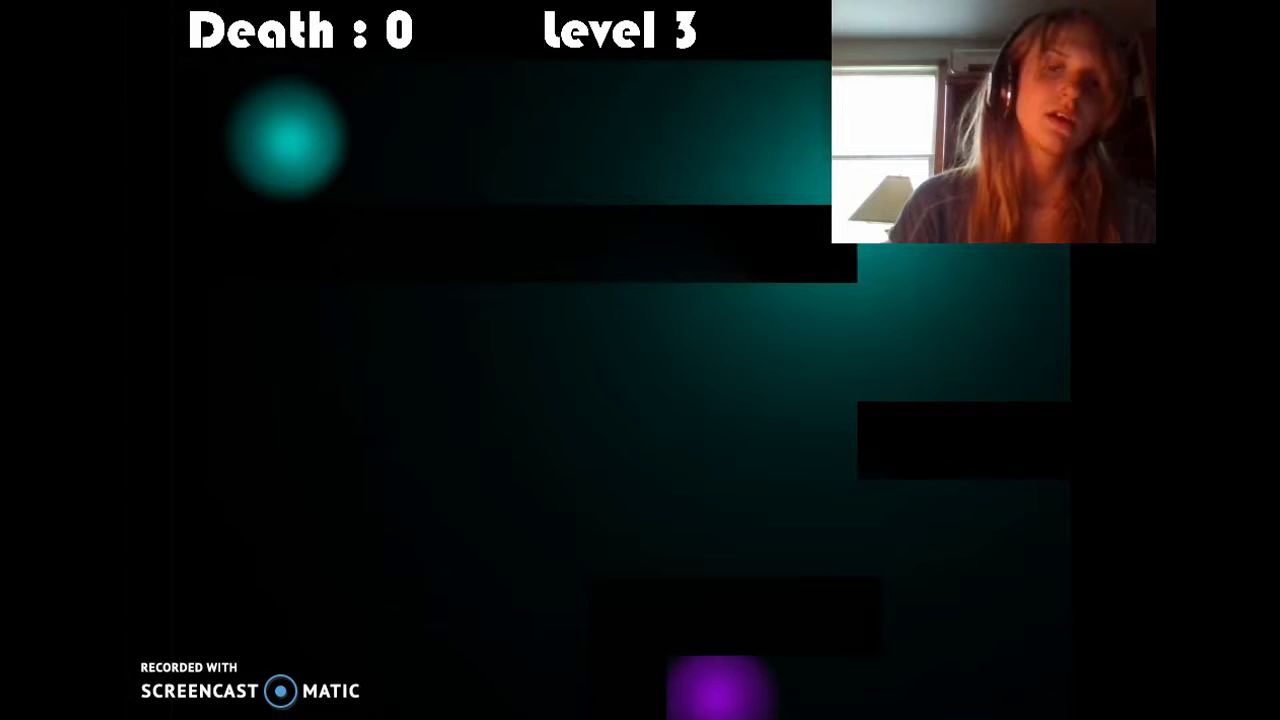
{"action": "key", "text": "d"}
{"action": "key", "text": "space"}
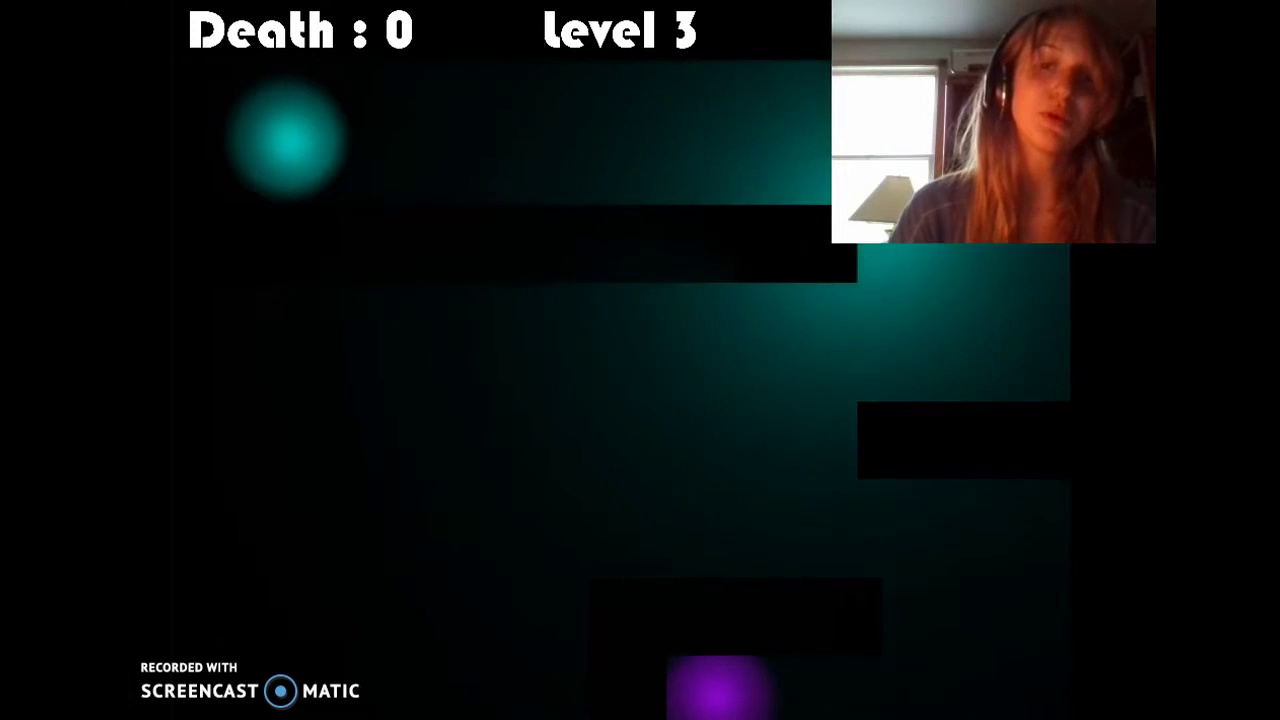
{"action": "key", "text": "d"}
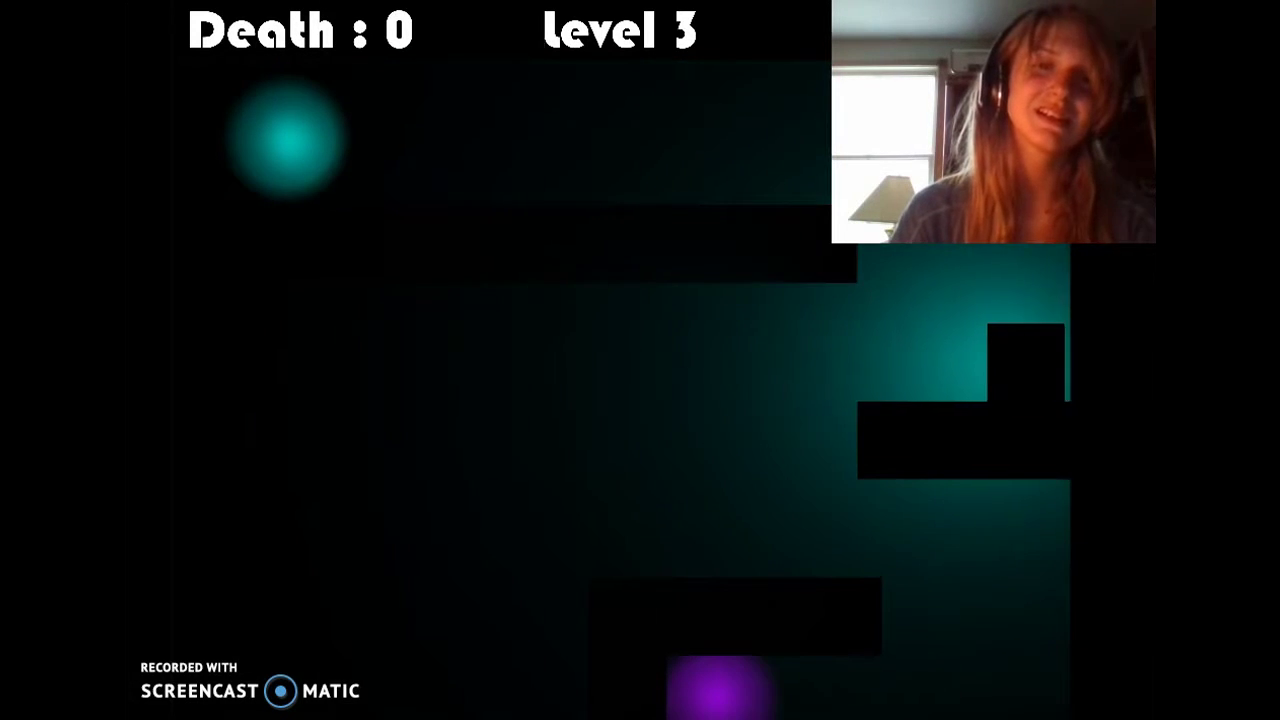
{"action": "key", "text": "d"}
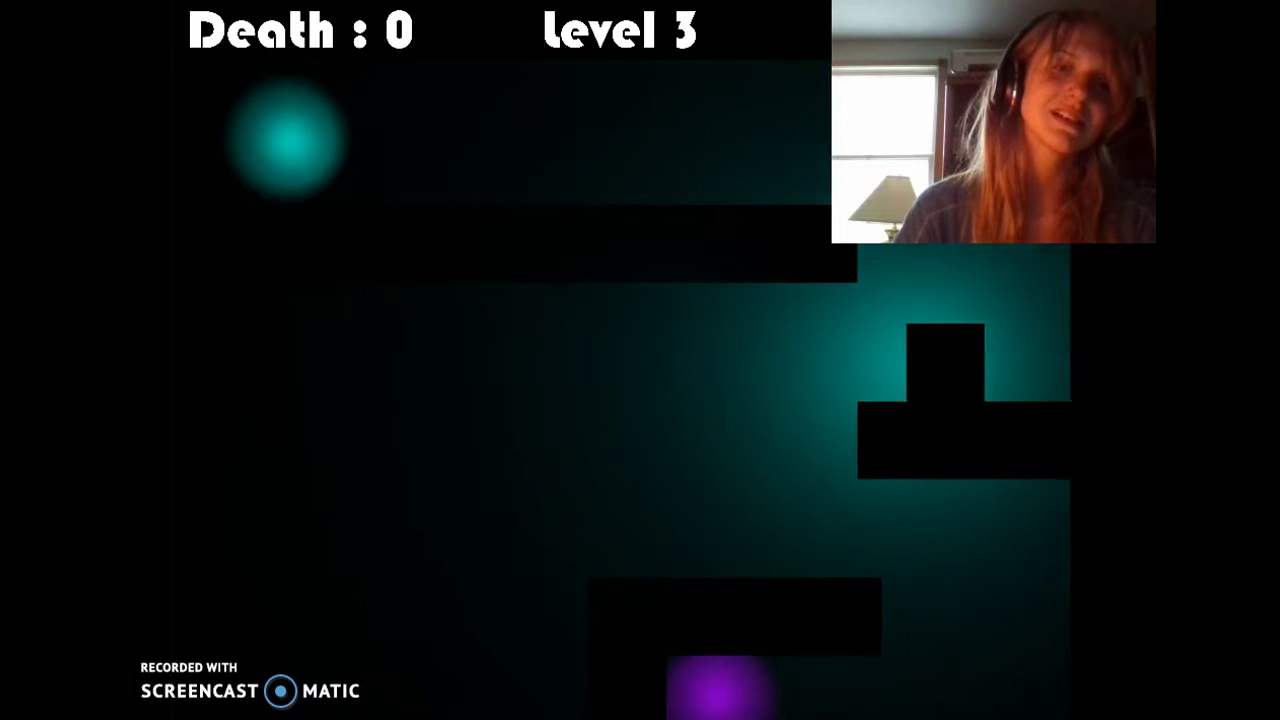
Jump left off the right wall onto the ledge, reposition, and drop past the edge
{"action": "key", "text": "a"}
{"action": "key", "text": "space"}
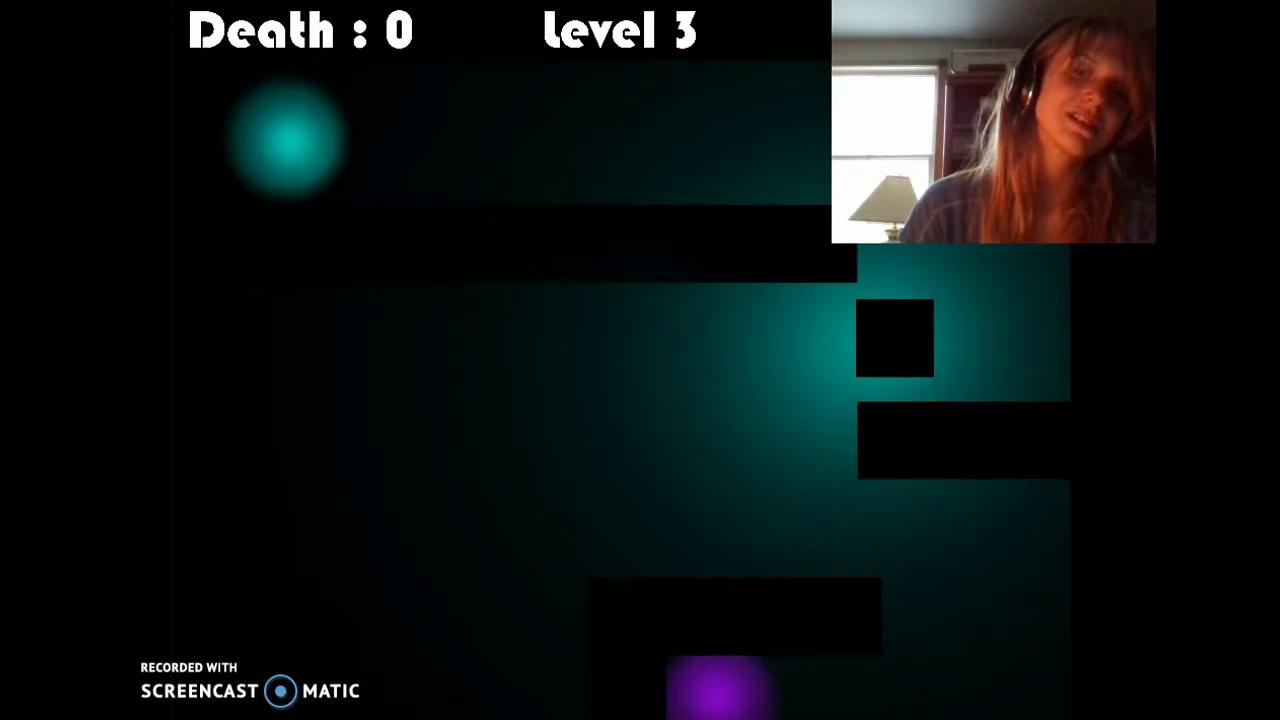
{"action": "key", "text": "d"}
{"action": "key", "text": "a"}
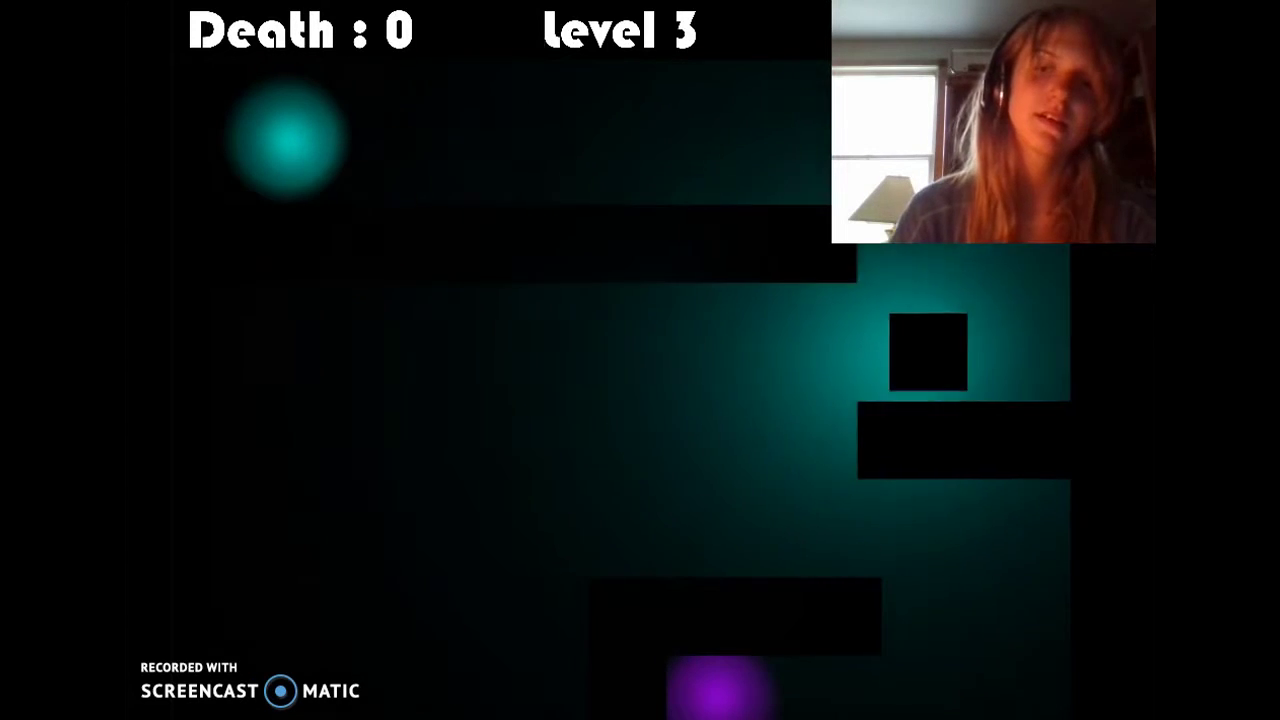
{"action": "key", "text": "d"}
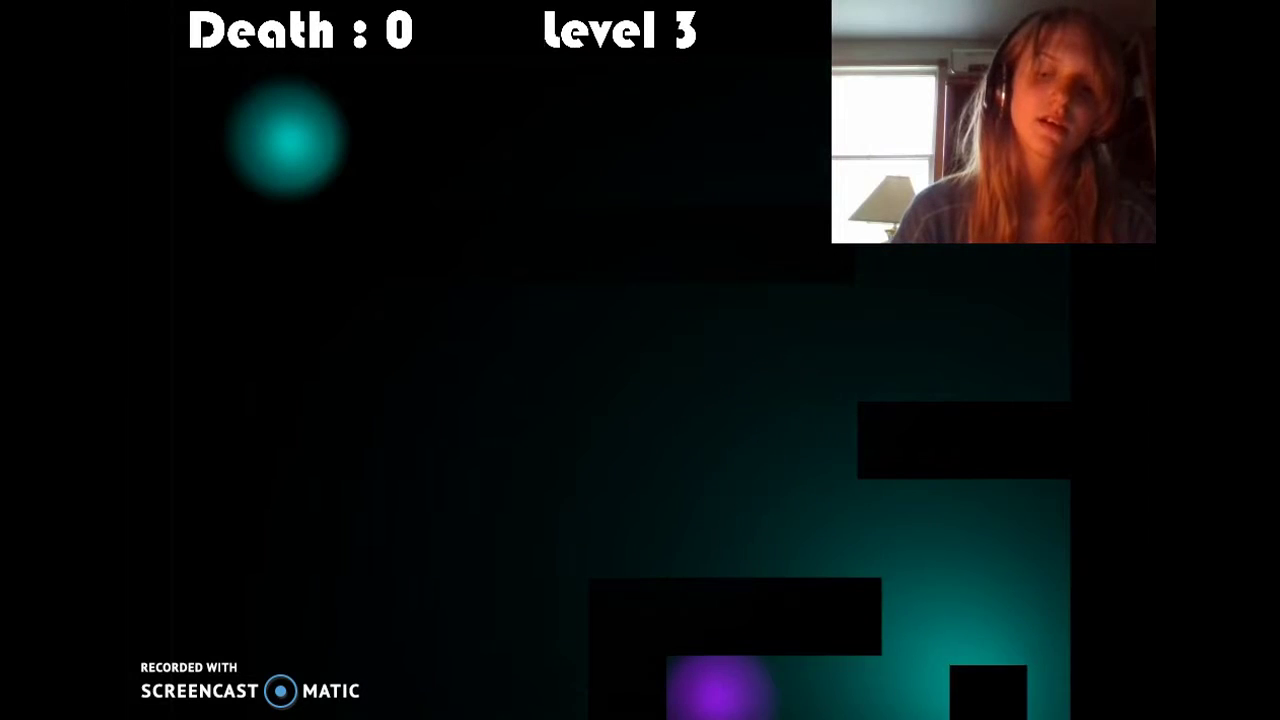
Jump up-left away from the right wall, then pause and resume the game
{"action": "key", "text": "a"}
{"action": "key", "text": "d"}
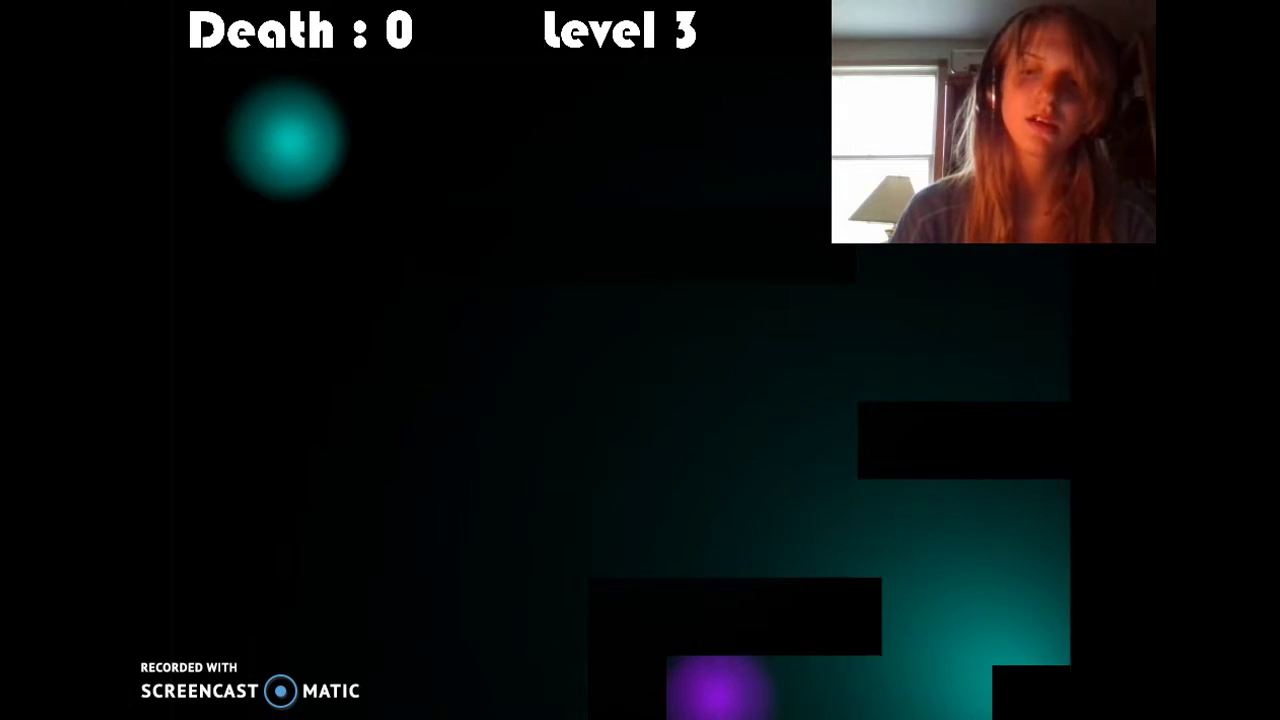
{"action": "key", "text": "space"}
{"action": "key", "text": "a"}
{"action": "key", "text": "Escape"}
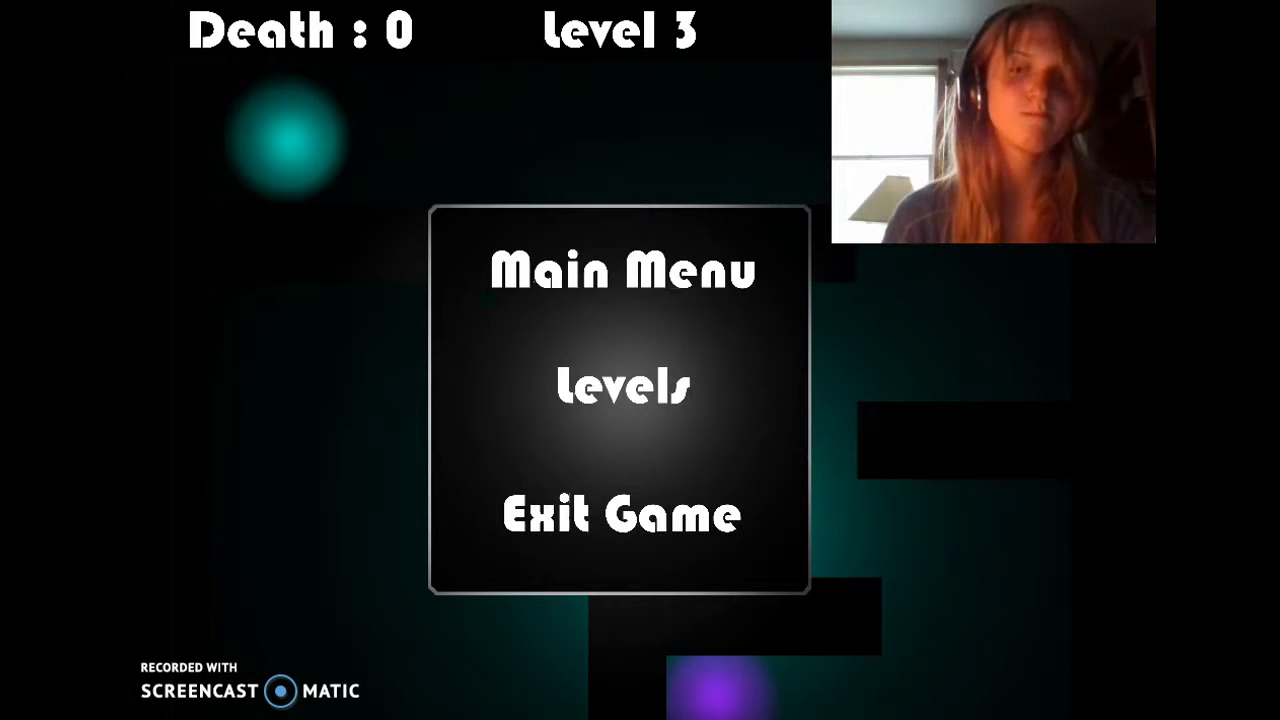
{"action": "key", "text": "Escape"}
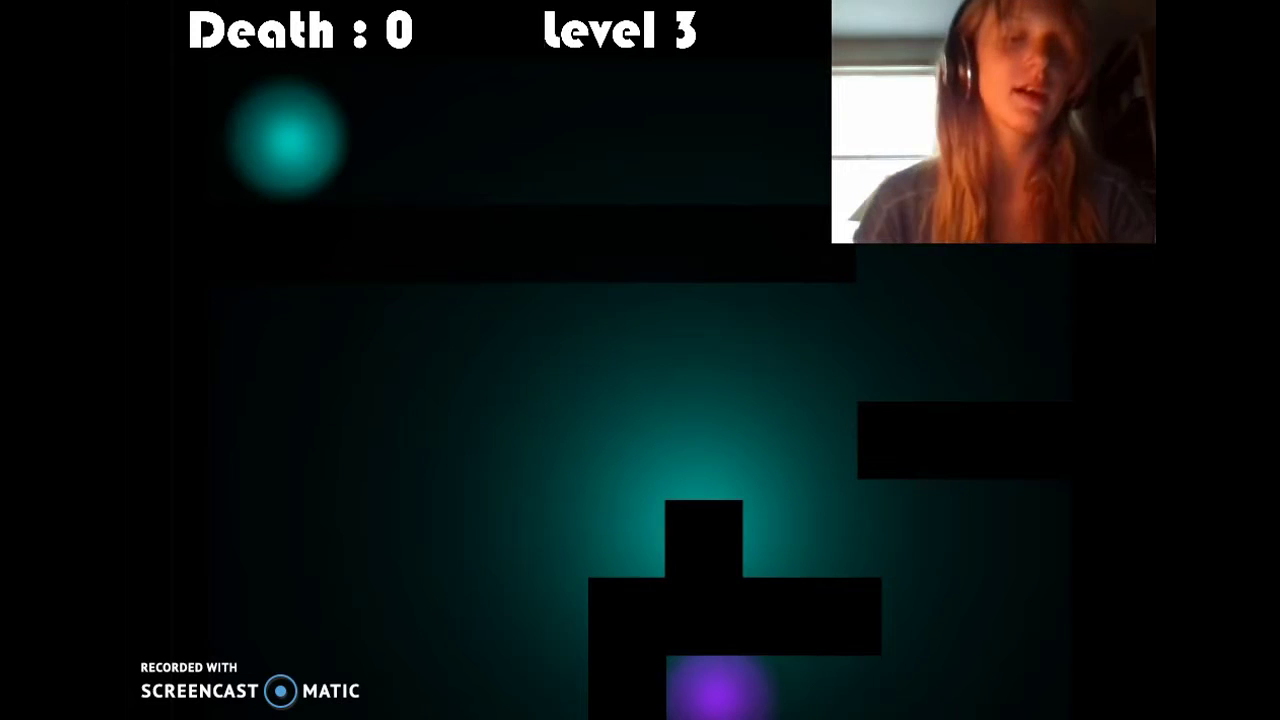
Fall to the lower-left area, climb back beside the platform, and run right off it
{"action": "key", "text": "a"}
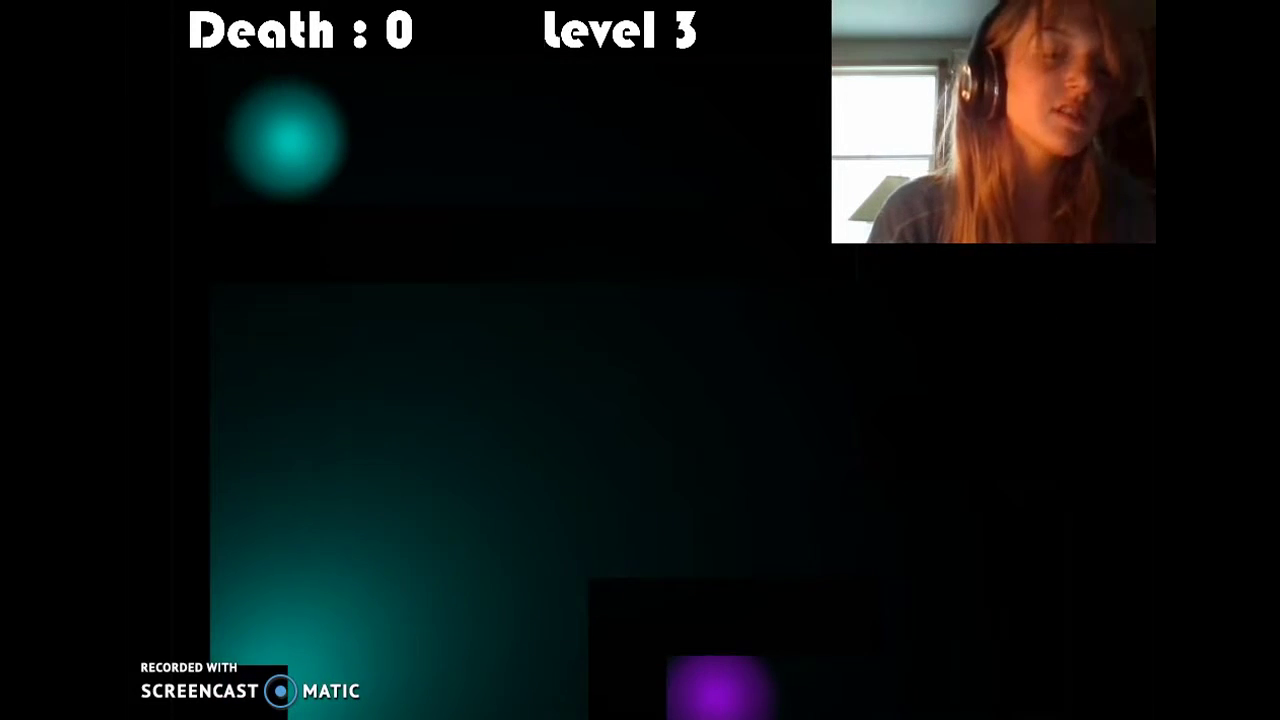
{"action": "key", "text": "w"}
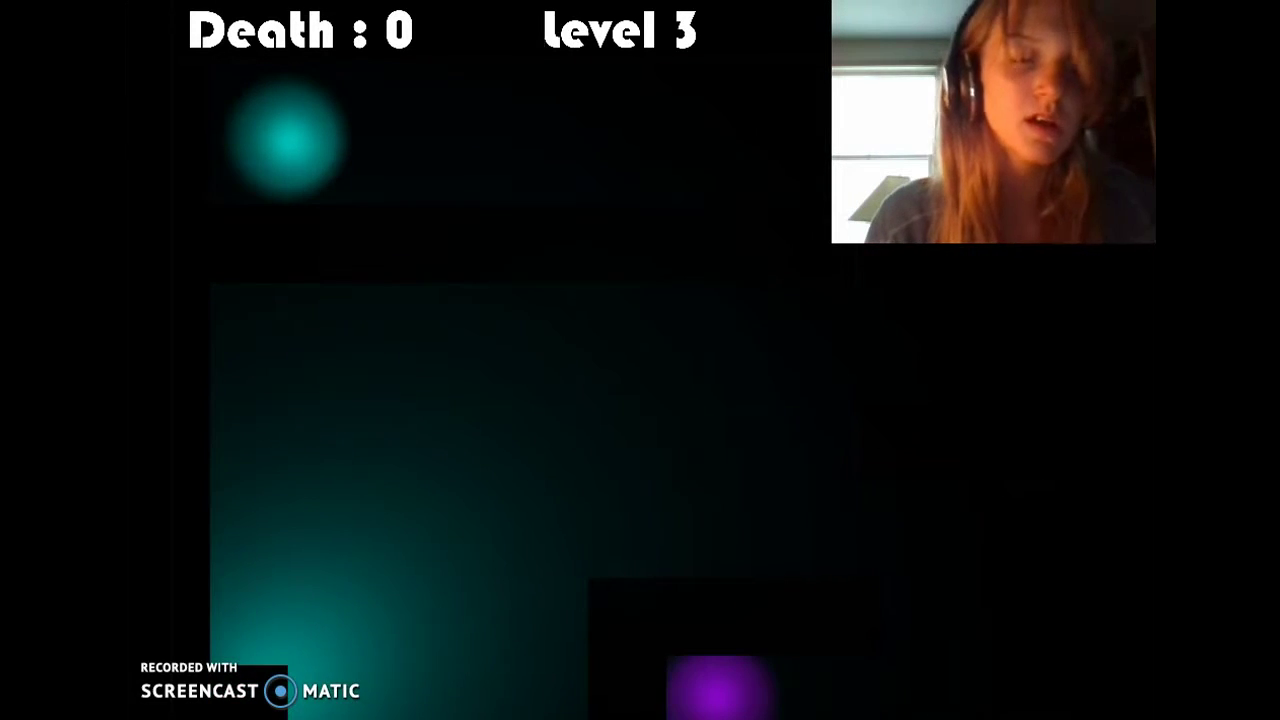
{"action": "key", "text": "d"}
{"action": "key", "text": "w"}
{"action": "key", "text": "d"}
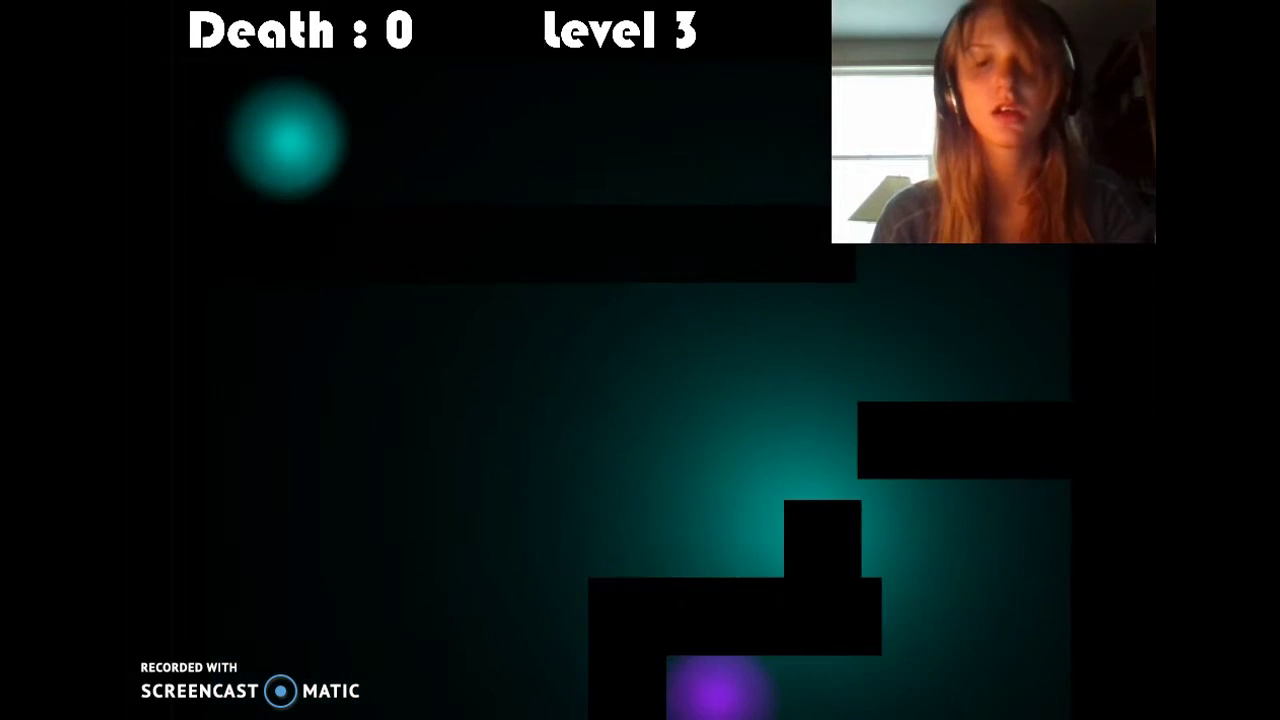
{"action": "key", "text": "d"}
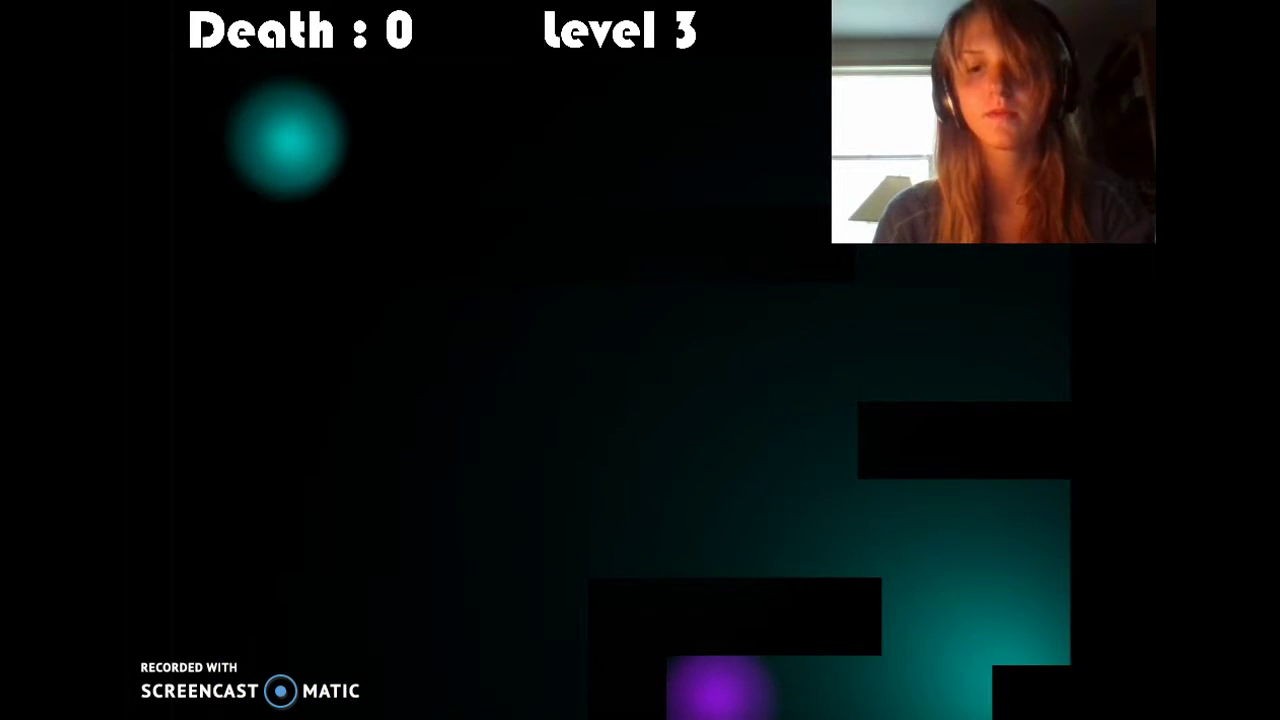
Jump back onto the platform and climb toward the upper right of the level
{"action": "key", "text": "a"}
{"action": "key", "text": "w"}
{"action": "key", "text": "a"}
{"action": "key", "text": "a"}
{"action": "key", "text": "w"}
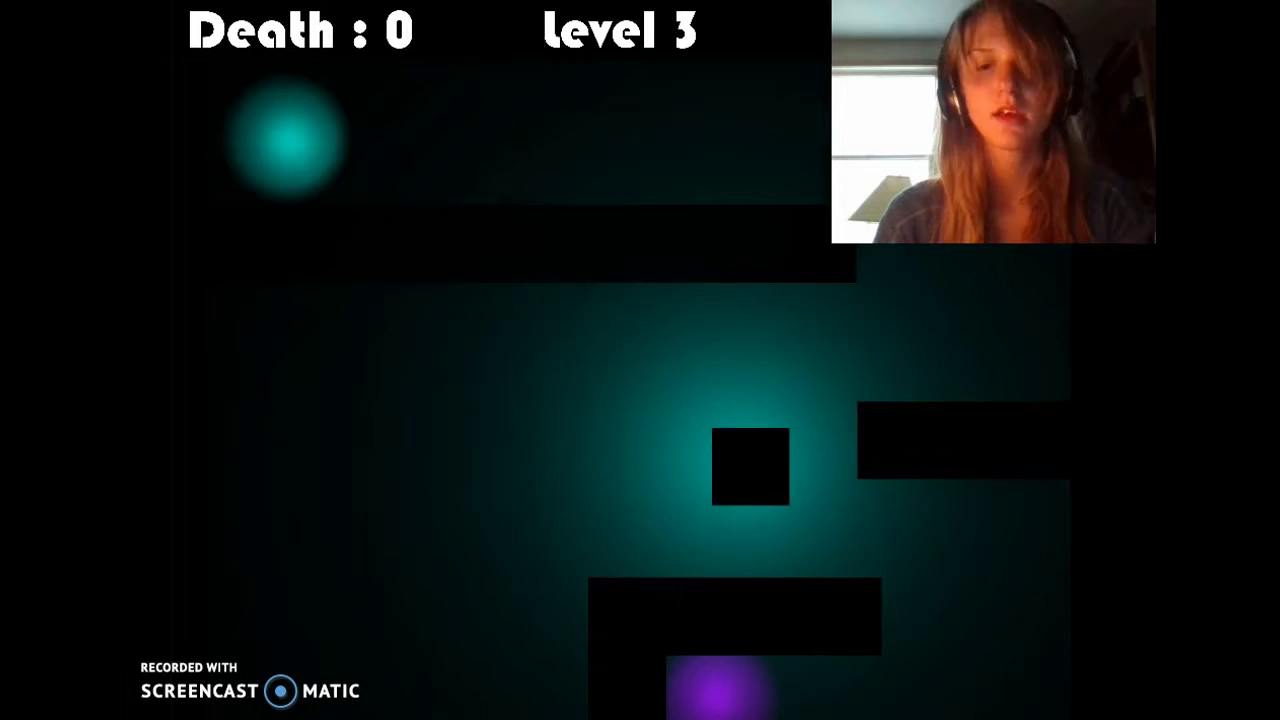
{"action": "key", "text": "w"}
{"action": "key", "text": "d"}
{"action": "key", "text": "a"}
{"action": "key", "text": "w"}
{"action": "key", "text": "w"}
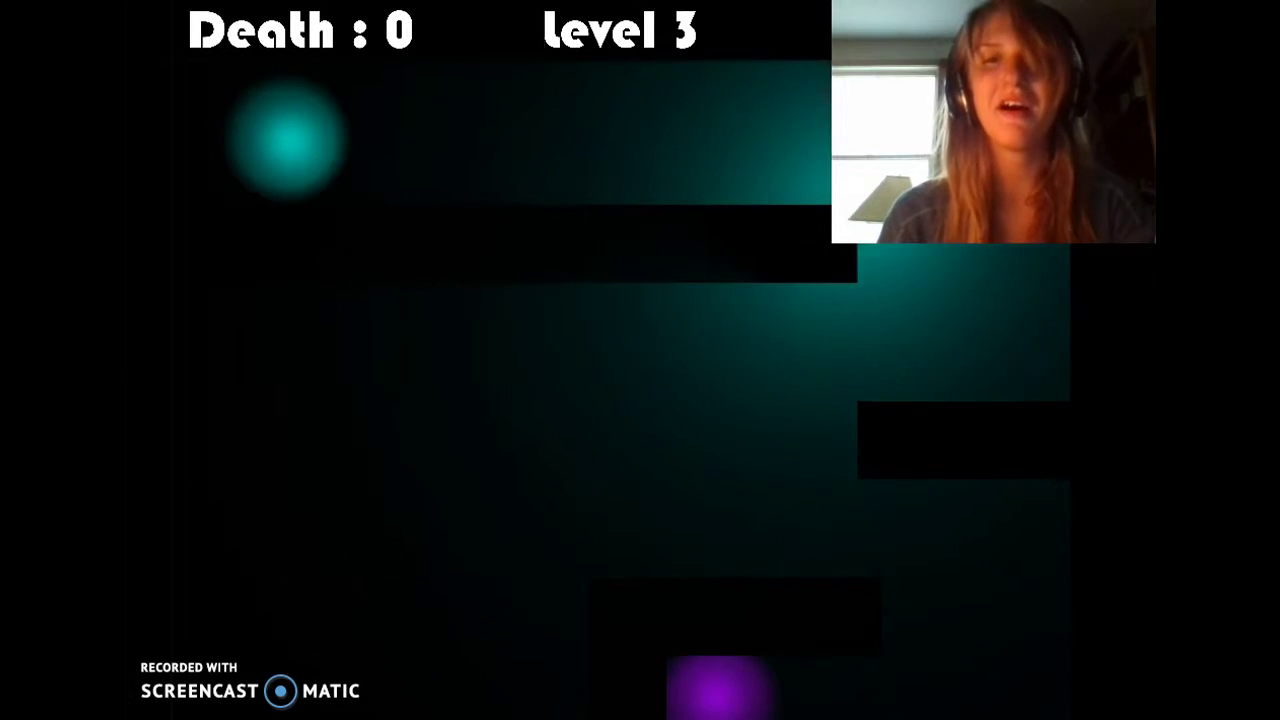
Drop onto the right platform, adjust position, and jump onto the right ledge
{"action": "key", "text": "d"}
{"action": "key", "text": "a"}
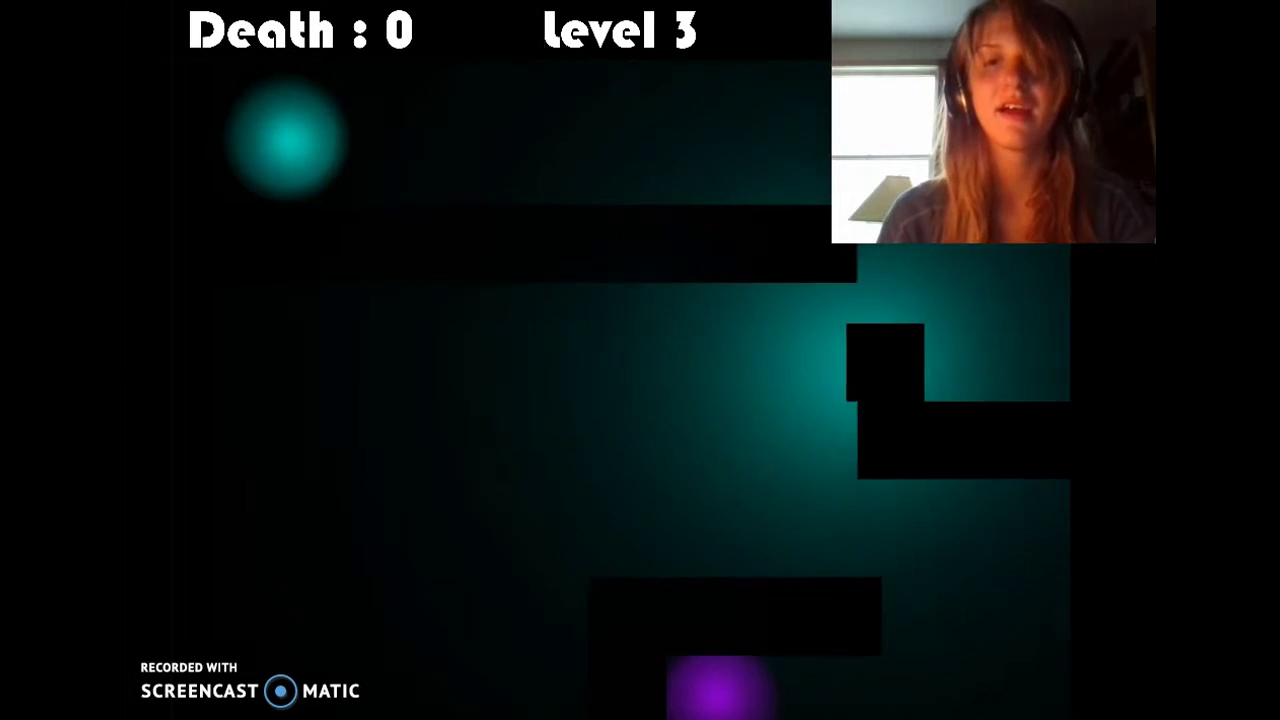
{"action": "key", "text": "a"}
{"action": "key", "text": "w"}
{"action": "key", "text": "d"}
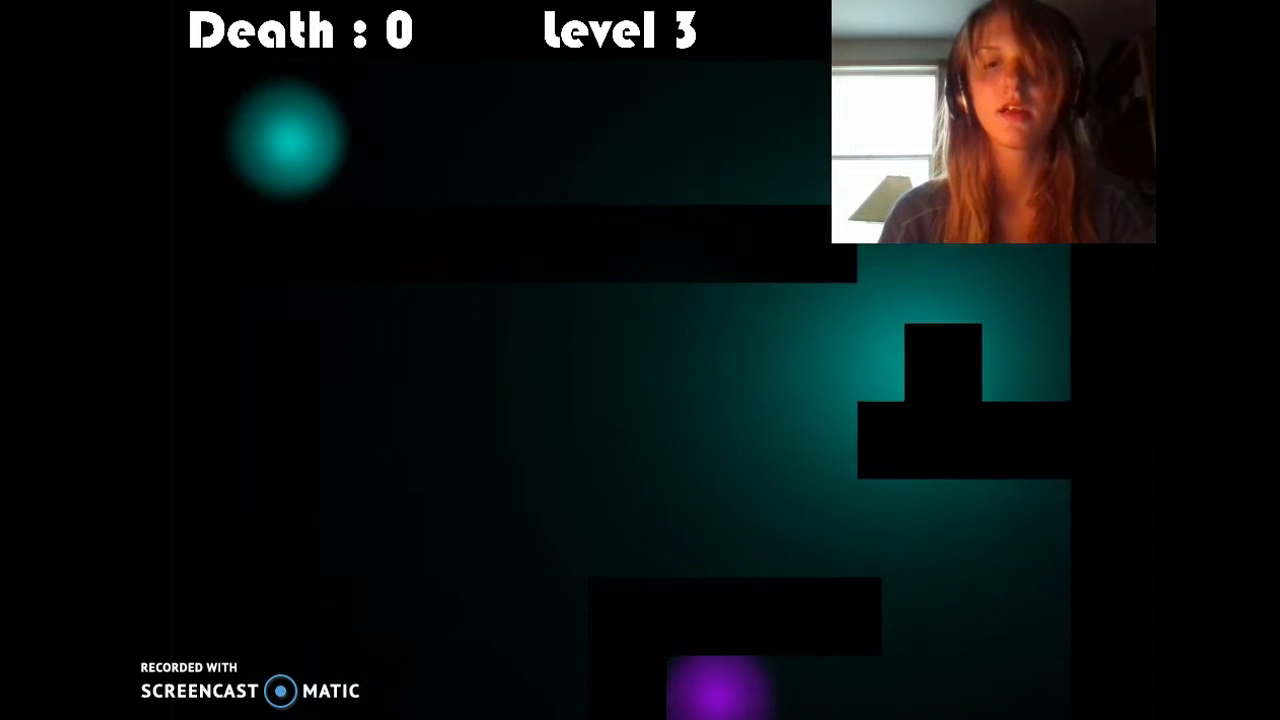
Jump into the upper corridor and run left toward the exit glow
{"action": "key", "text": "d"}
{"action": "key", "text": "a"}
{"action": "key", "text": "w"}
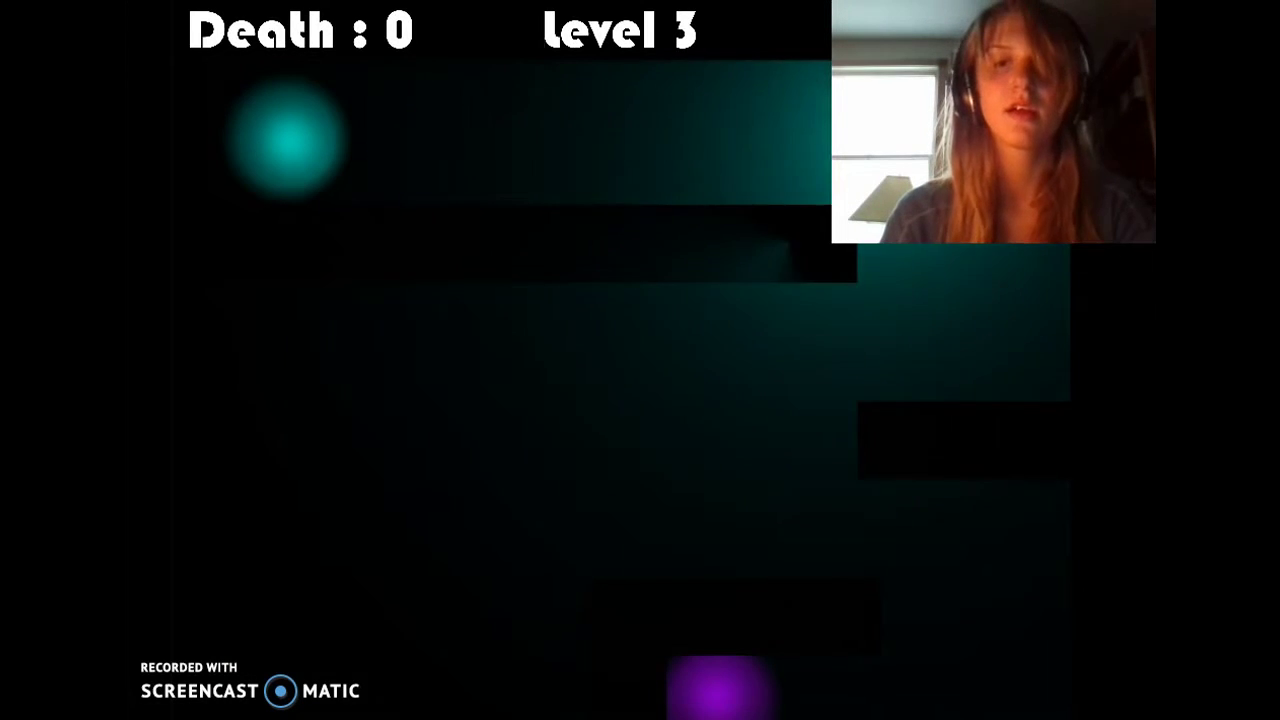
{"action": "key", "text": "a"}
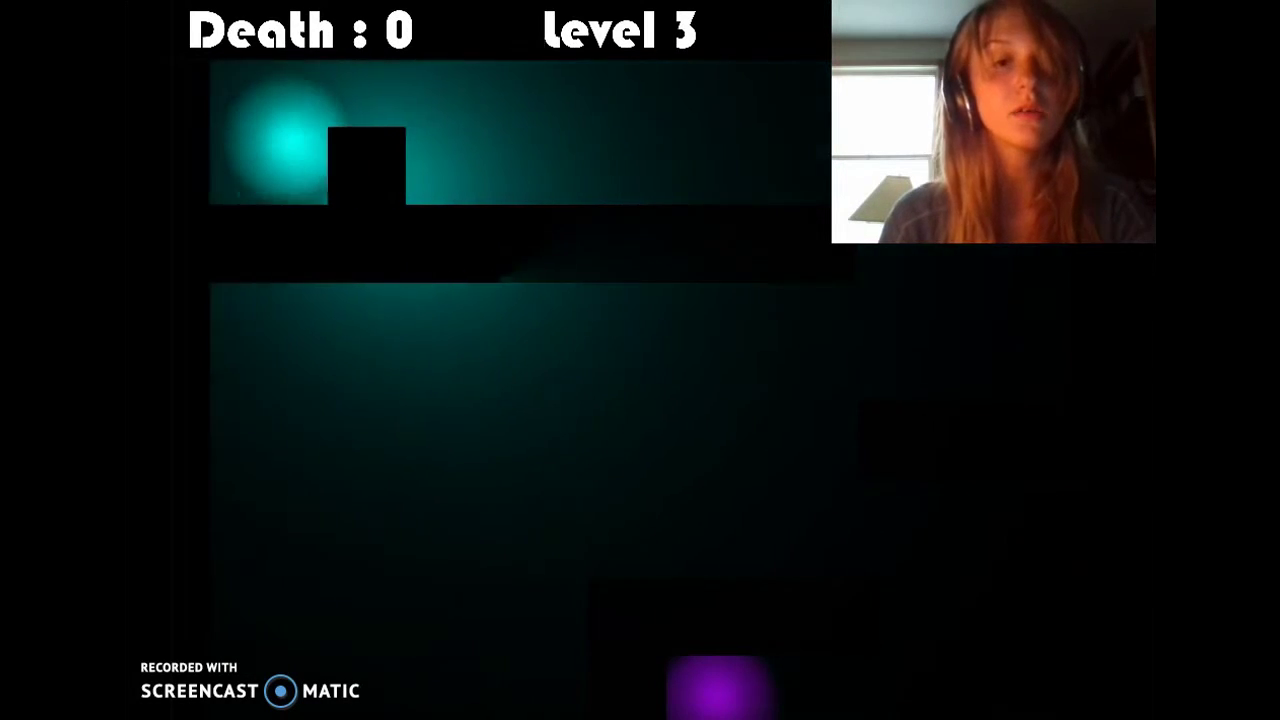
{"action": "key", "text": "a"}
Jump the spikes and run right across Level 5's floor, then back left
{"action": "key", "text": "d"}
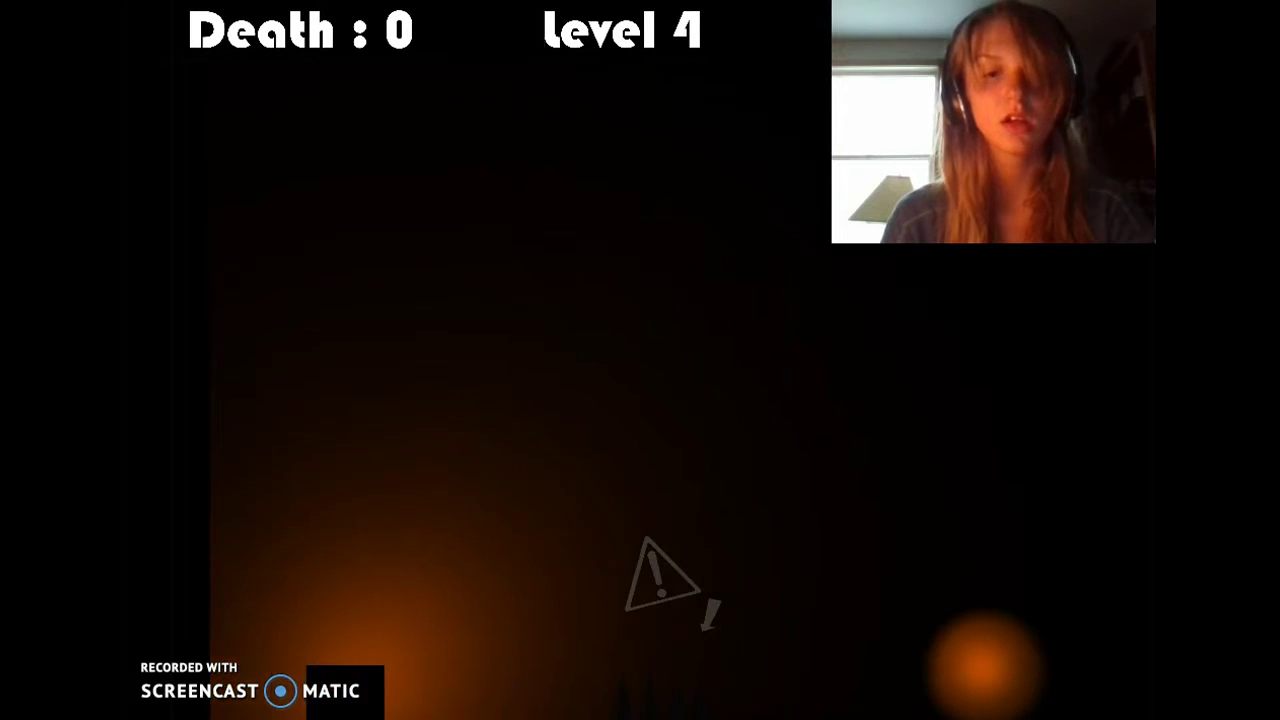
{"action": "key", "text": "w"}
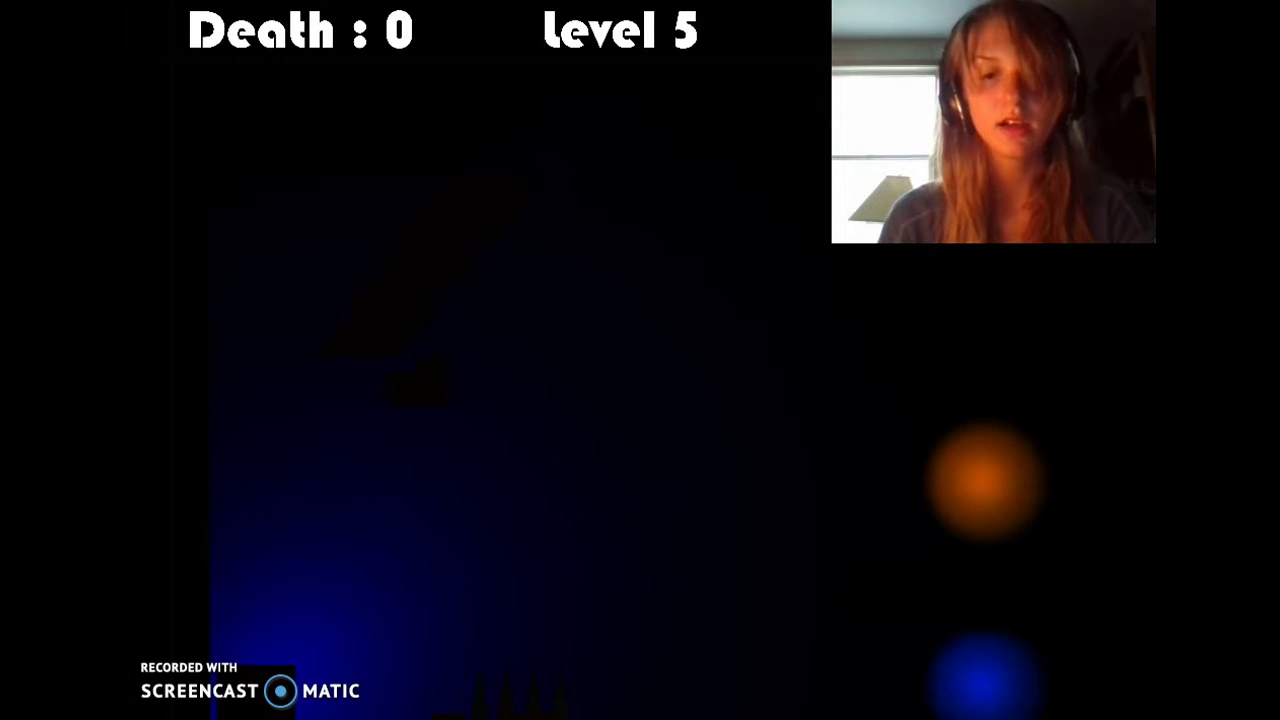
{"action": "key", "text": "d"}
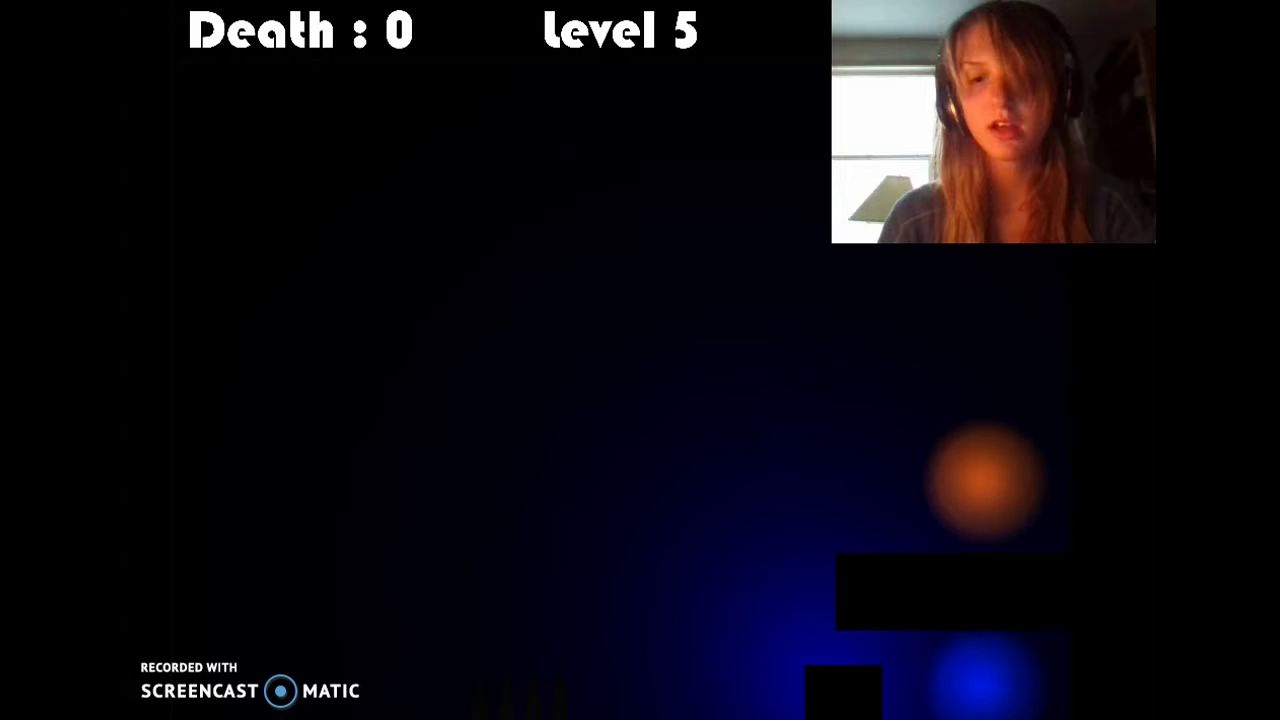
{"action": "key", "text": "d"}
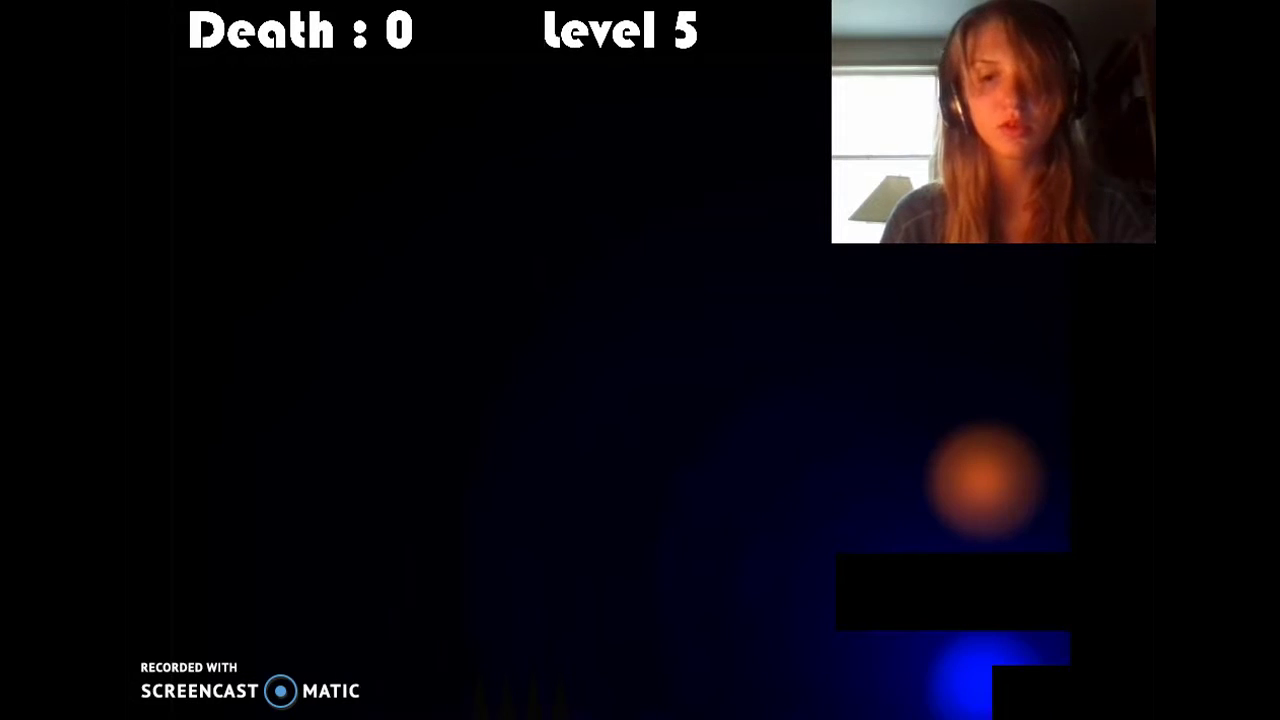
{"action": "key", "text": "a"}
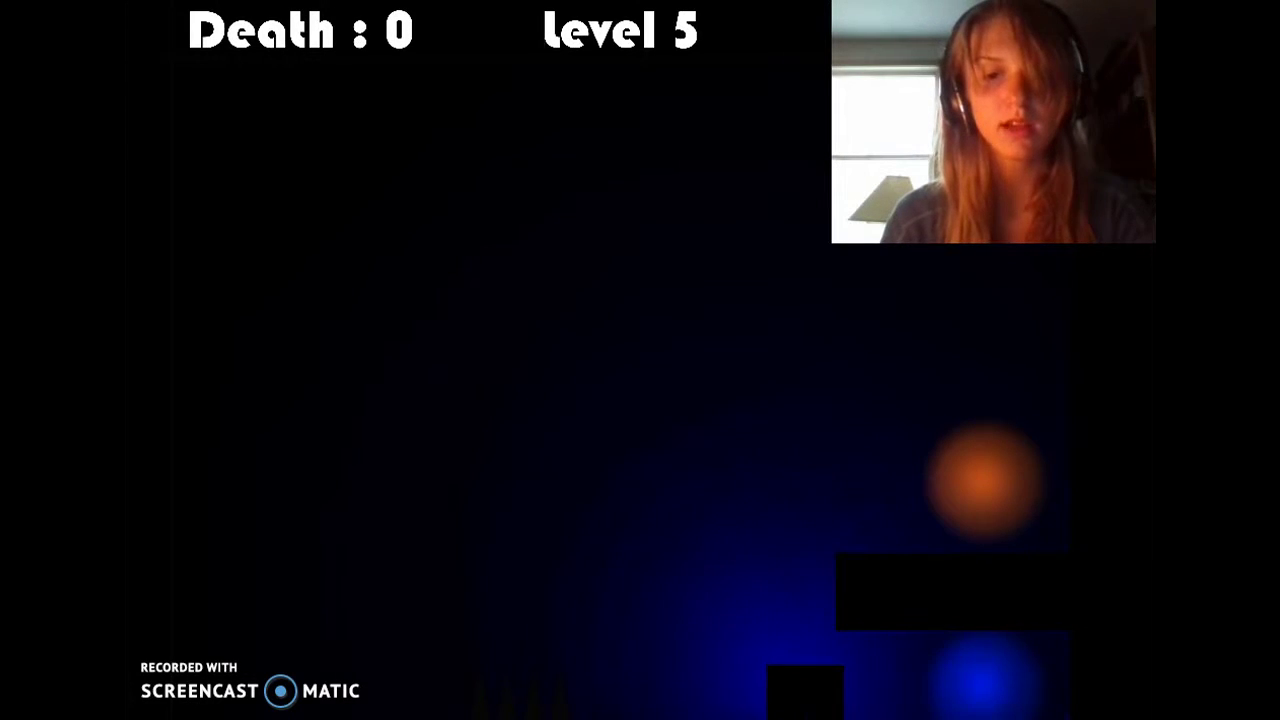
Run right and back left, then jump up to the right
{"action": "key", "text": "d"}
{"action": "key", "text": "a"}
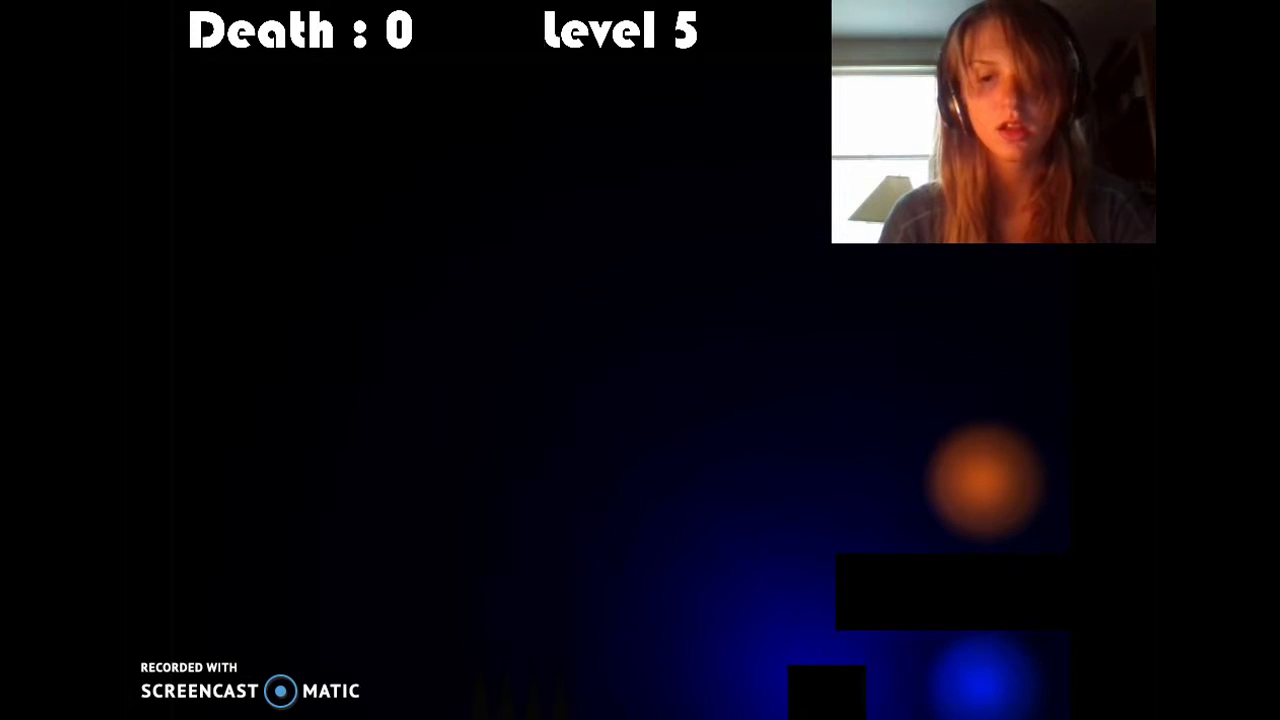
{"action": "key", "text": "a"}
{"action": "key", "text": "w"}
{"action": "key", "text": "d"}
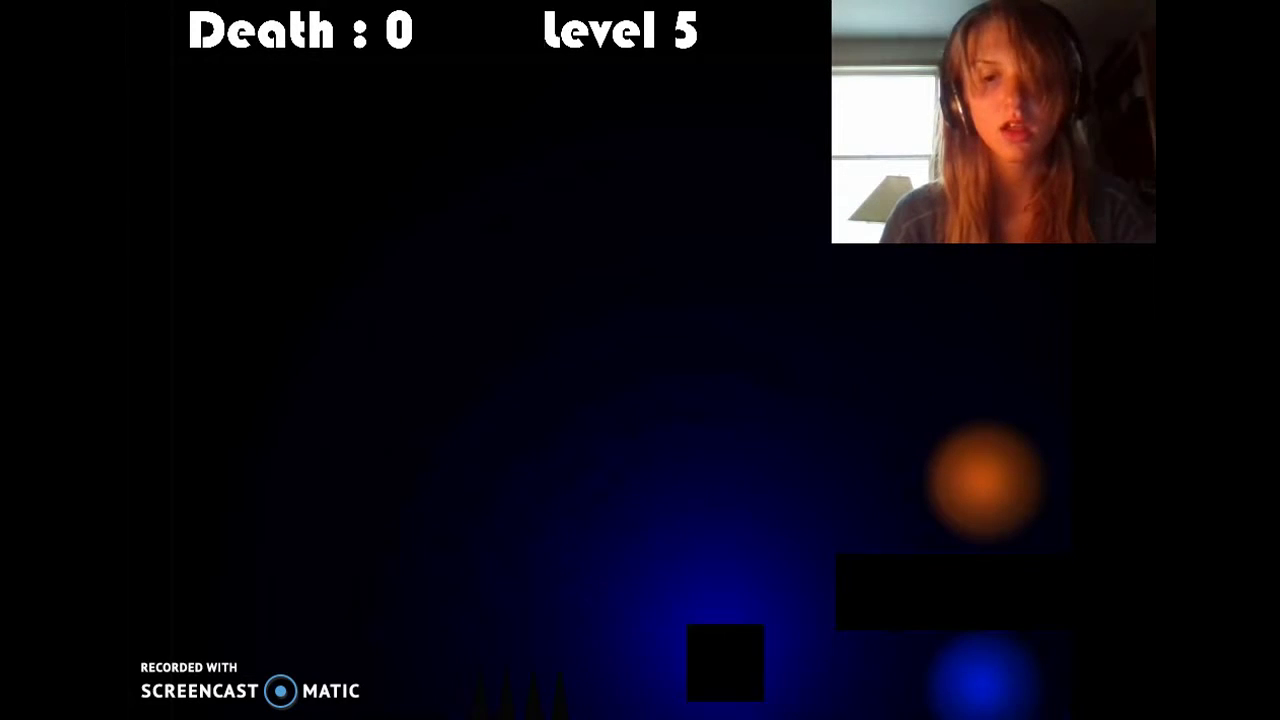
Drop to the floor, hop onto the raised platform, and run back and forth below
{"action": "key", "text": "d"}
{"action": "key", "text": "a"}
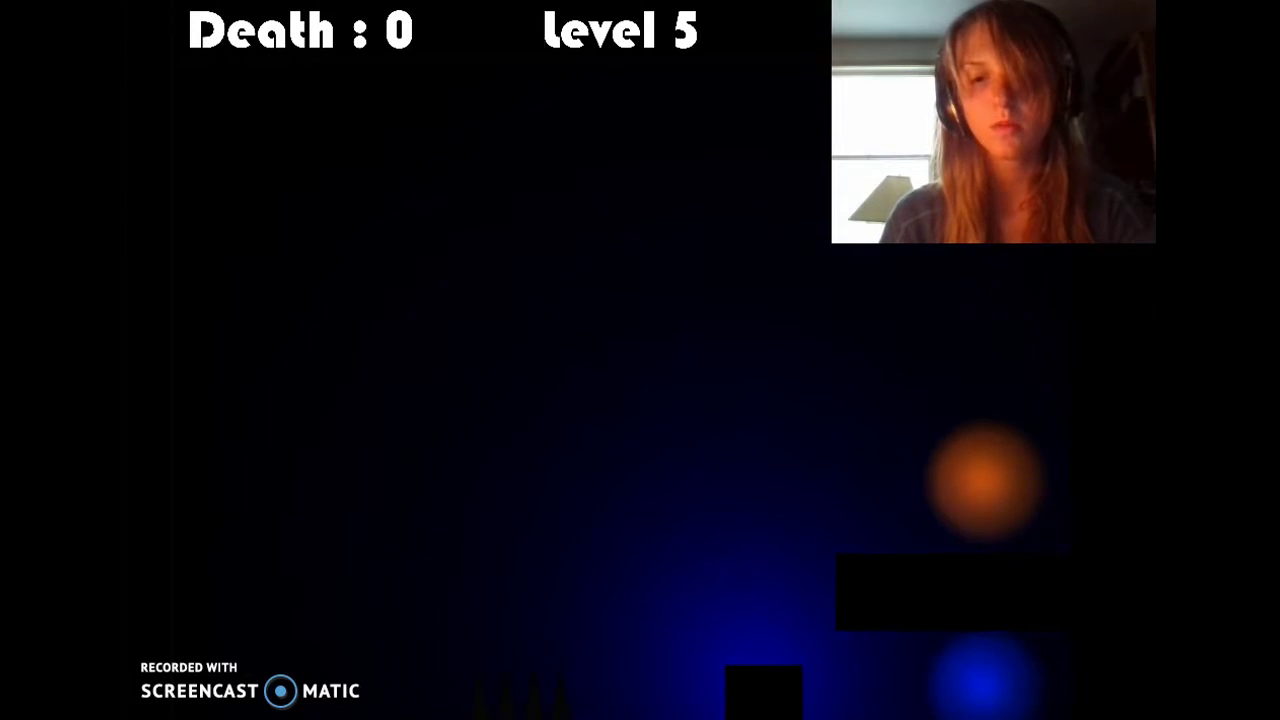
{"action": "key", "text": "w"}
{"action": "key", "text": "d"}
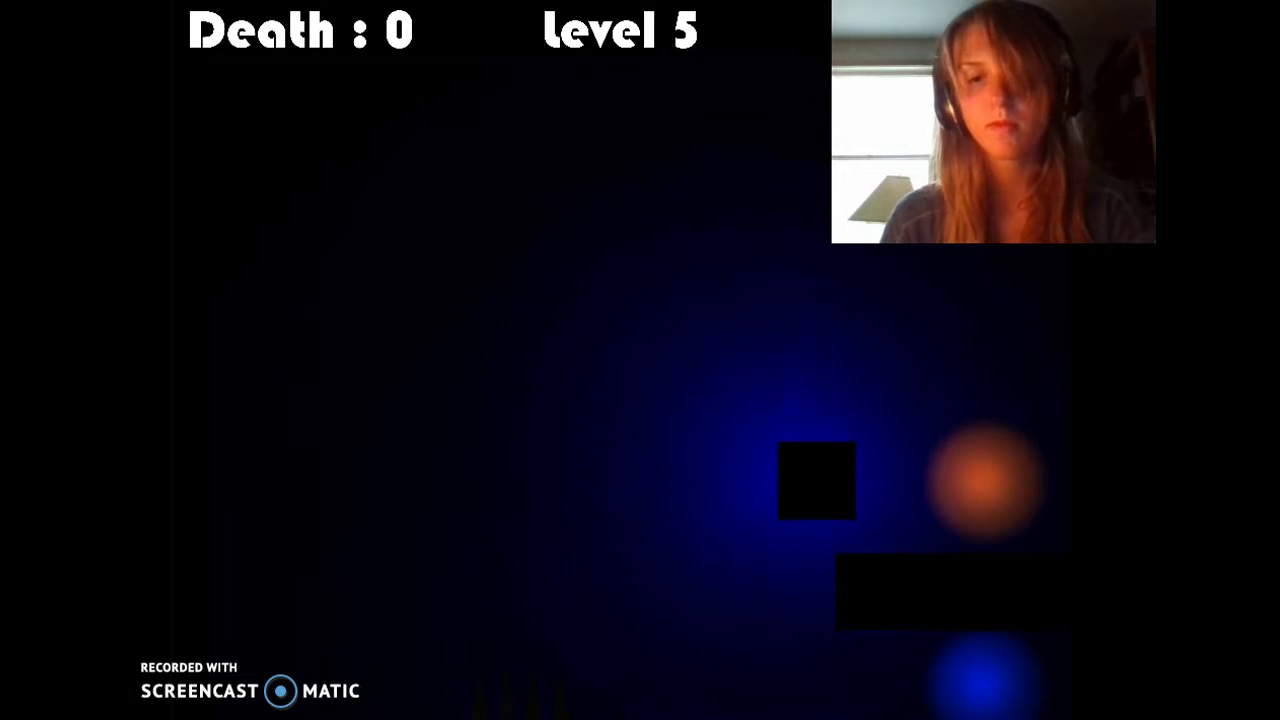
{"action": "key", "text": "a"}
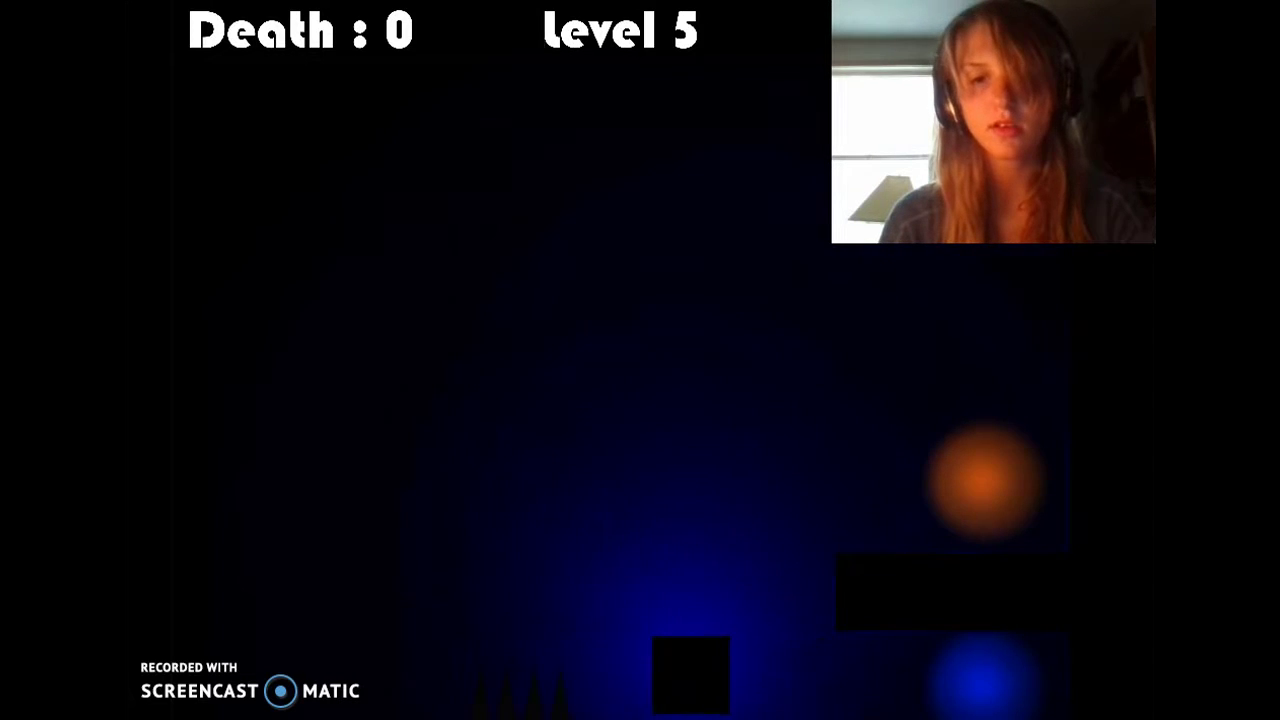
{"action": "key", "text": "d"}
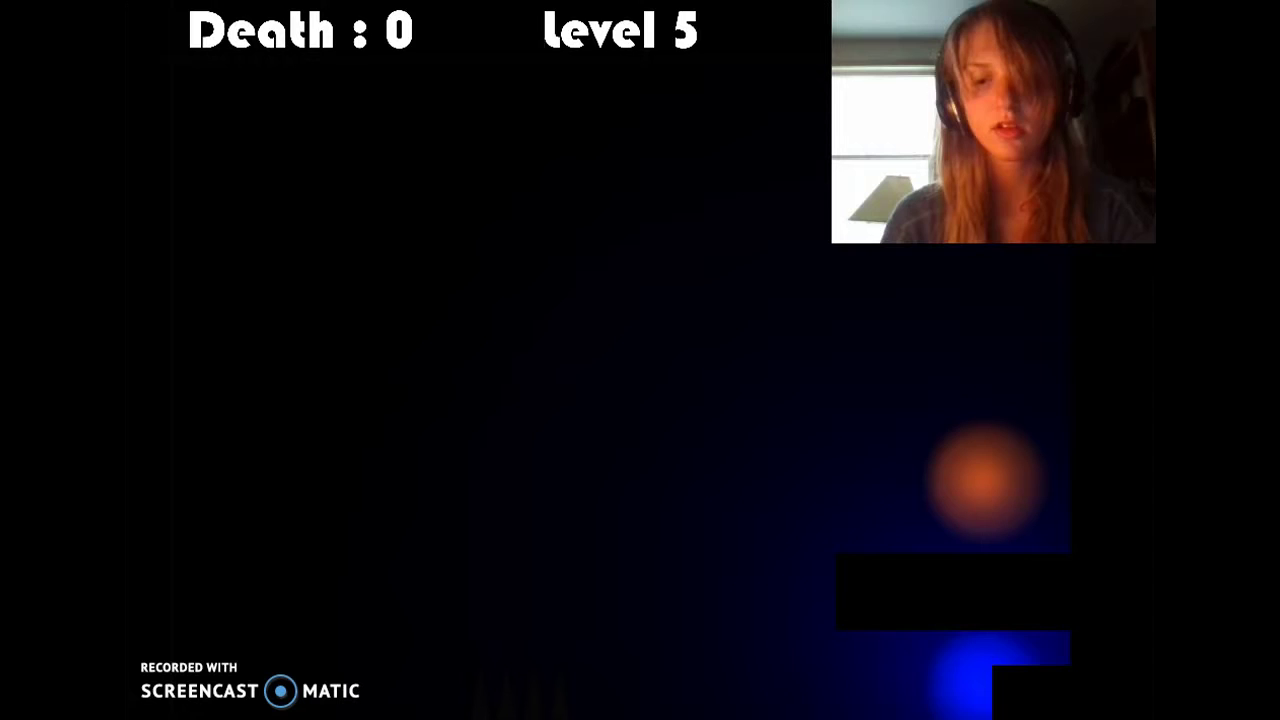
{"action": "key", "text": "a"}
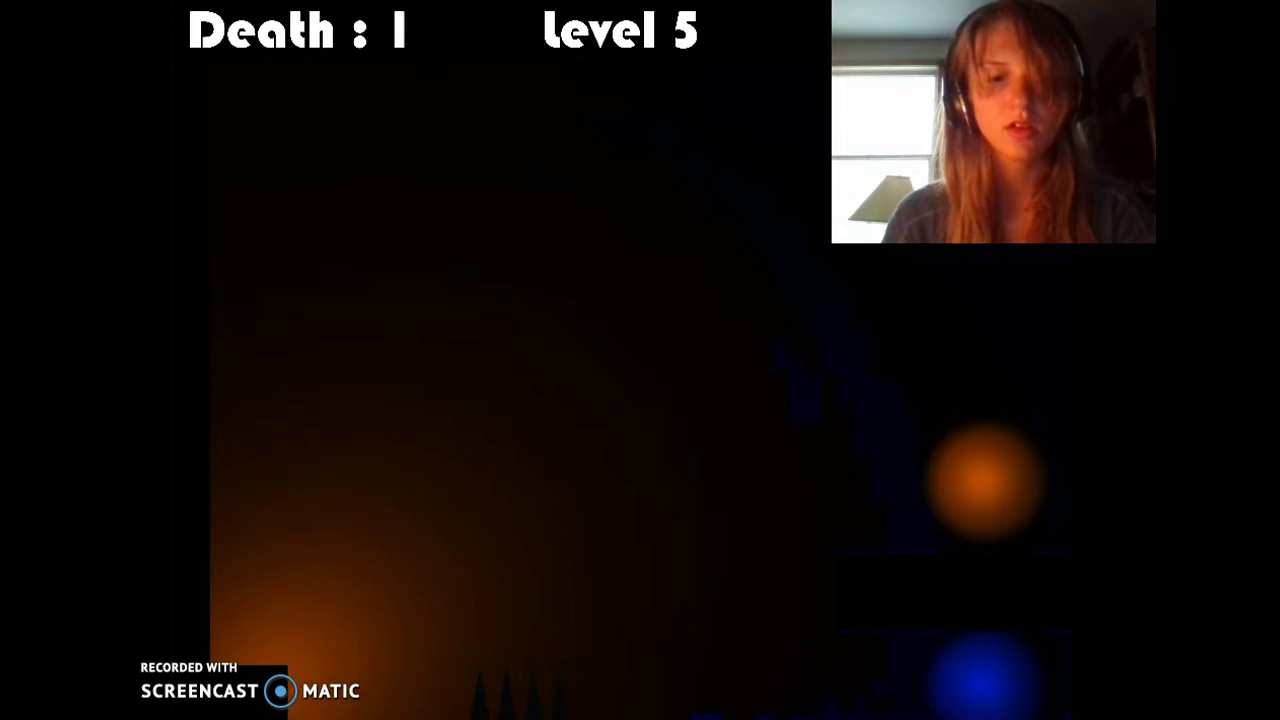
Clear the spikes, reposition under the platform, and jump onto the exit platform
{"action": "key", "text": "d"}
{"action": "key", "text": "w"}
{"action": "key", "text": "w"}
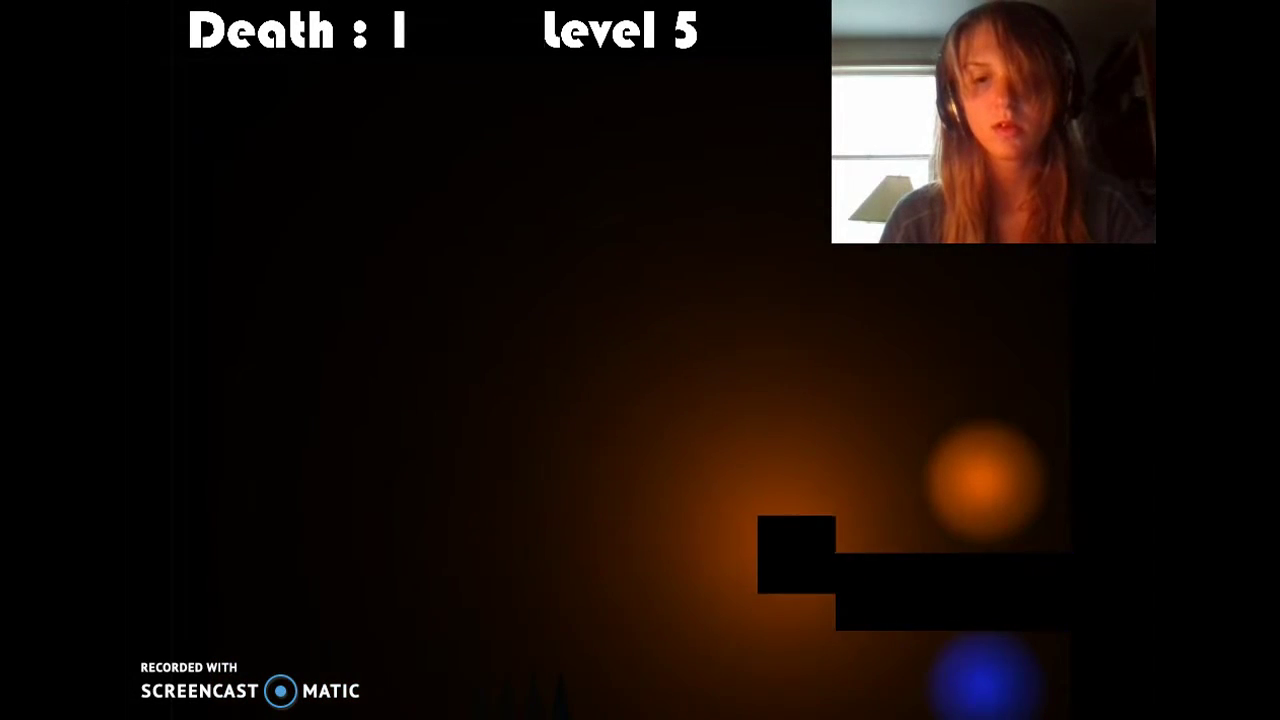
{"action": "key", "text": "d"}
{"action": "key", "text": "a"}
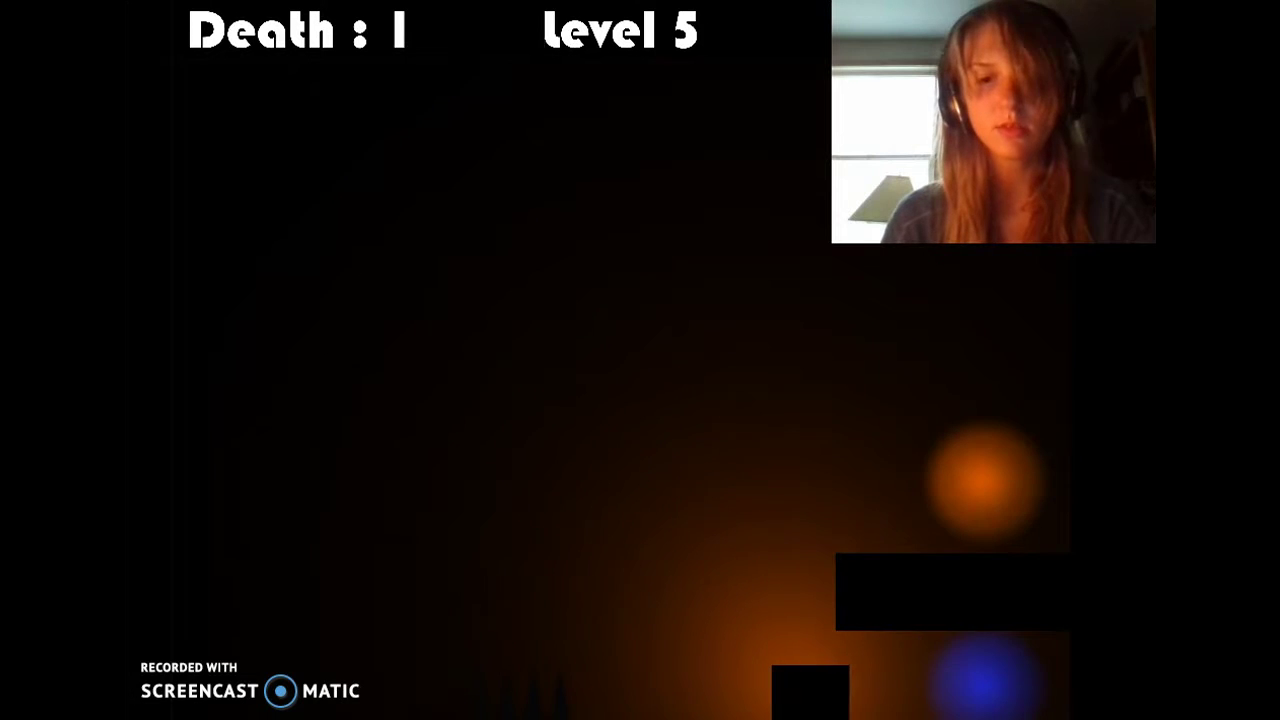
{"action": "key", "text": "d"}
{"action": "key", "text": "a"}
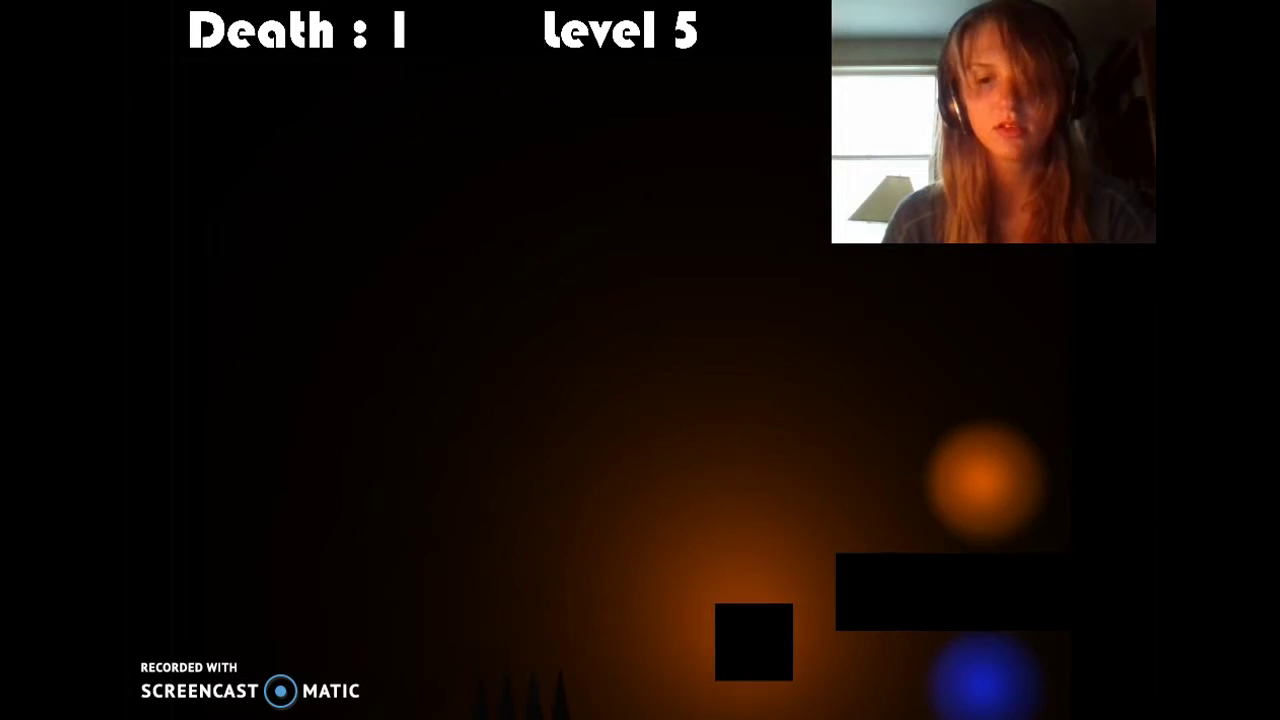
{"action": "key", "text": "Right"}
{"action": "key", "text": "Up"}
Finish level 5 on the exit platform, then make first jumps toward level 6's crushers
{"action": "key", "text": "Right"}
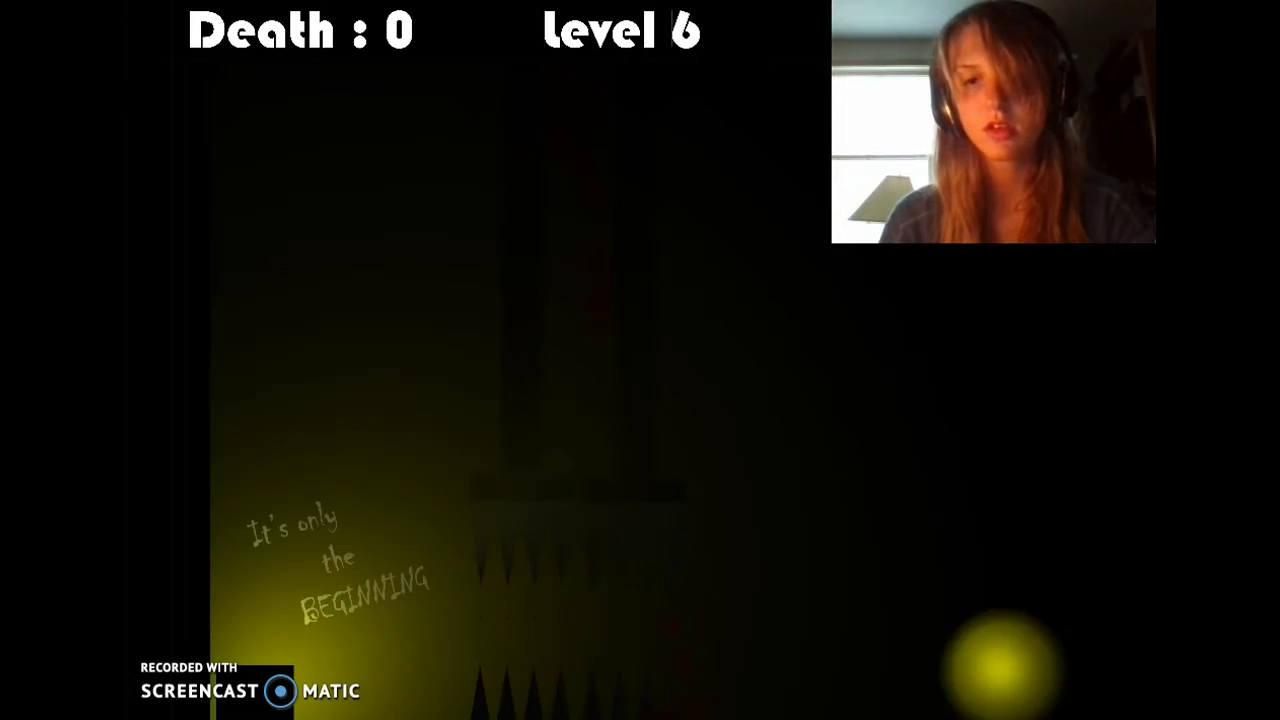
{"action": "key", "text": "Right"}
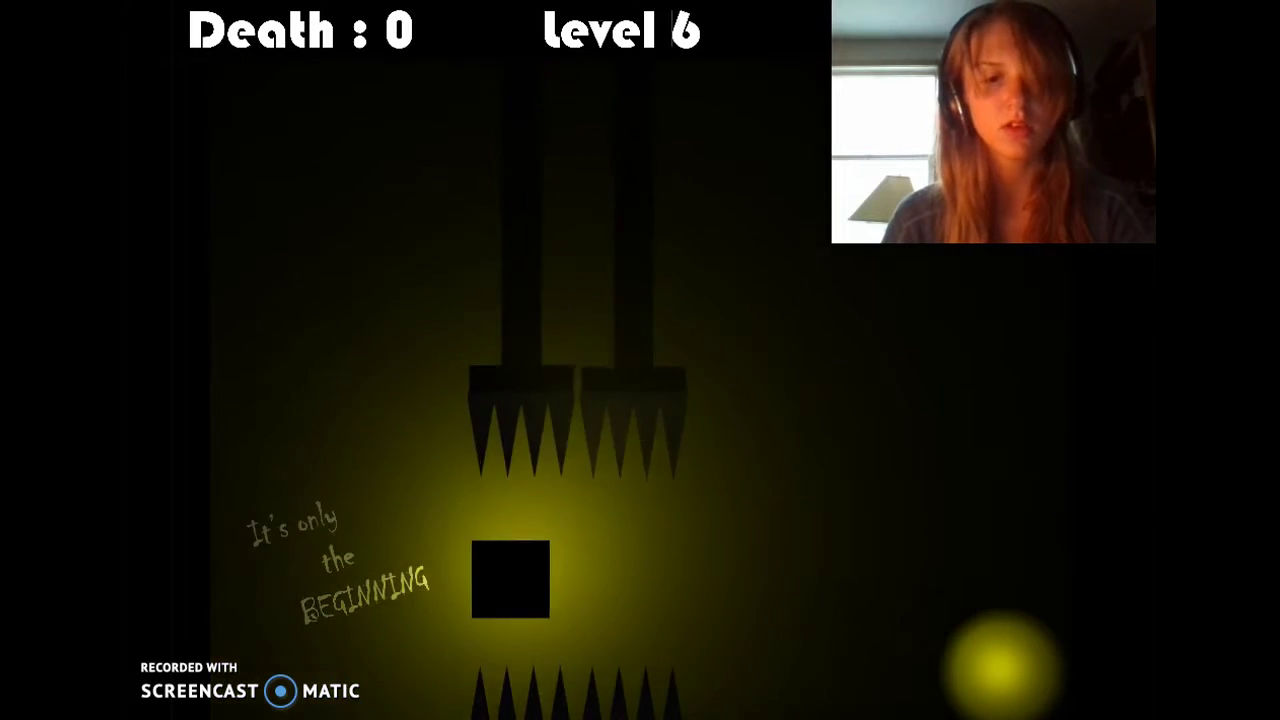
{"action": "key", "text": "Right"}
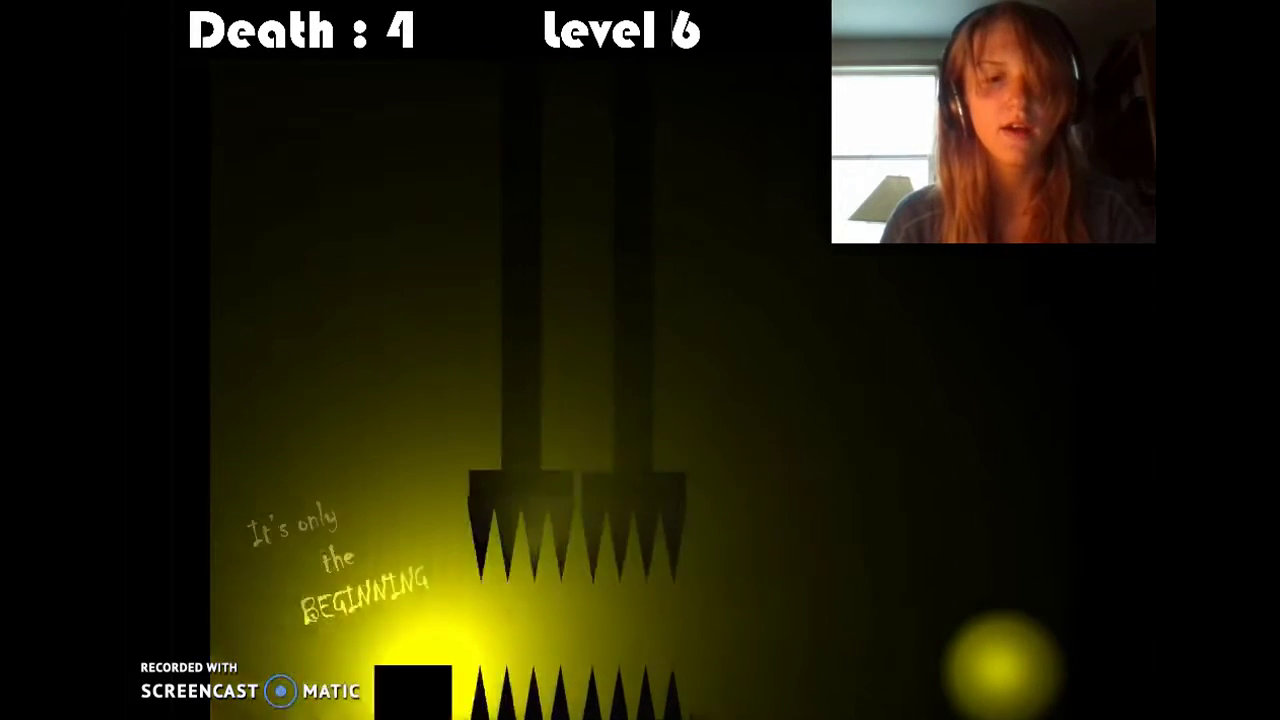
{"action": "key", "text": "Up"}
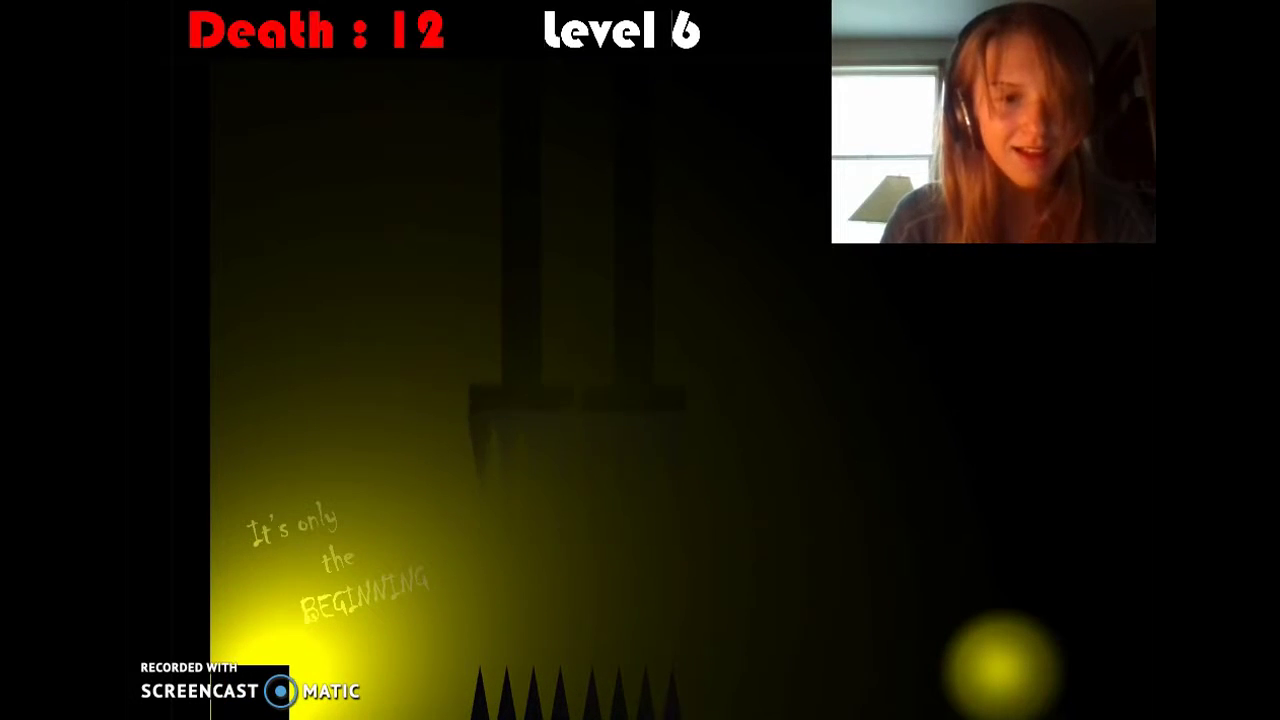
{"action": "key", "text": "Right"}
{"action": "key", "text": "Up"}
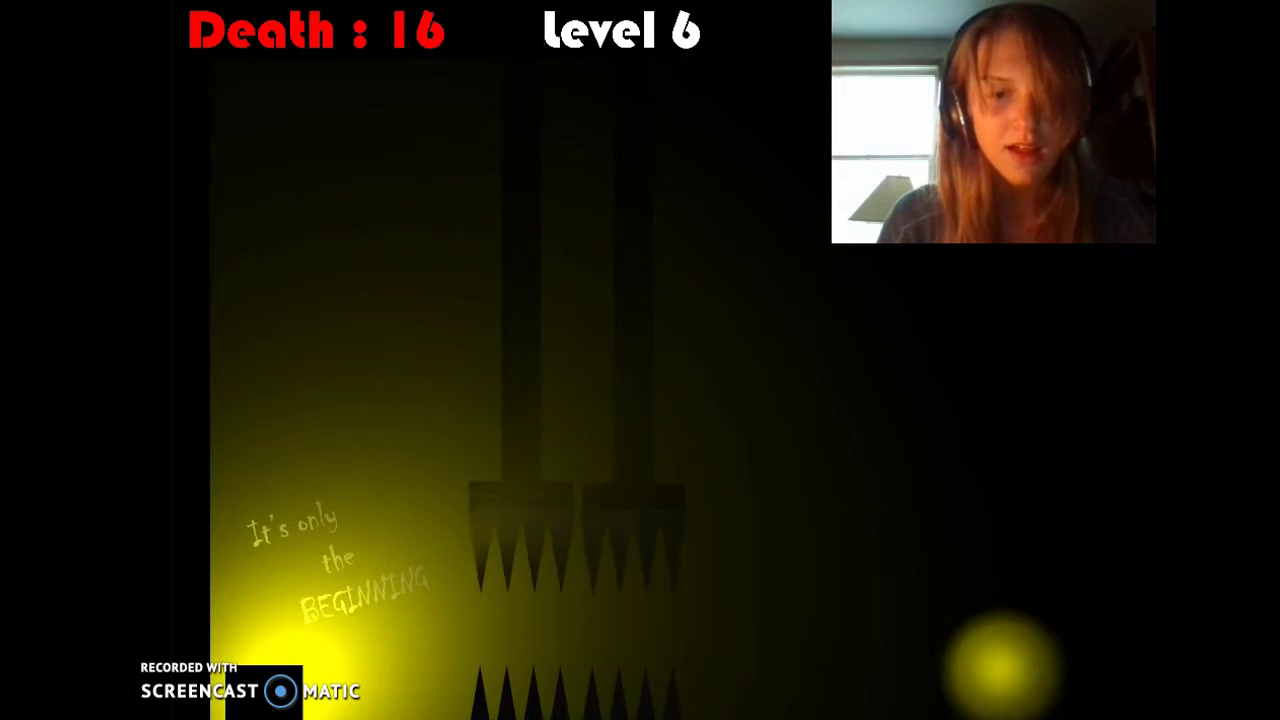
Try jumping right past the first spiked crusher while it rises
{"action": "key", "text": "Right"}
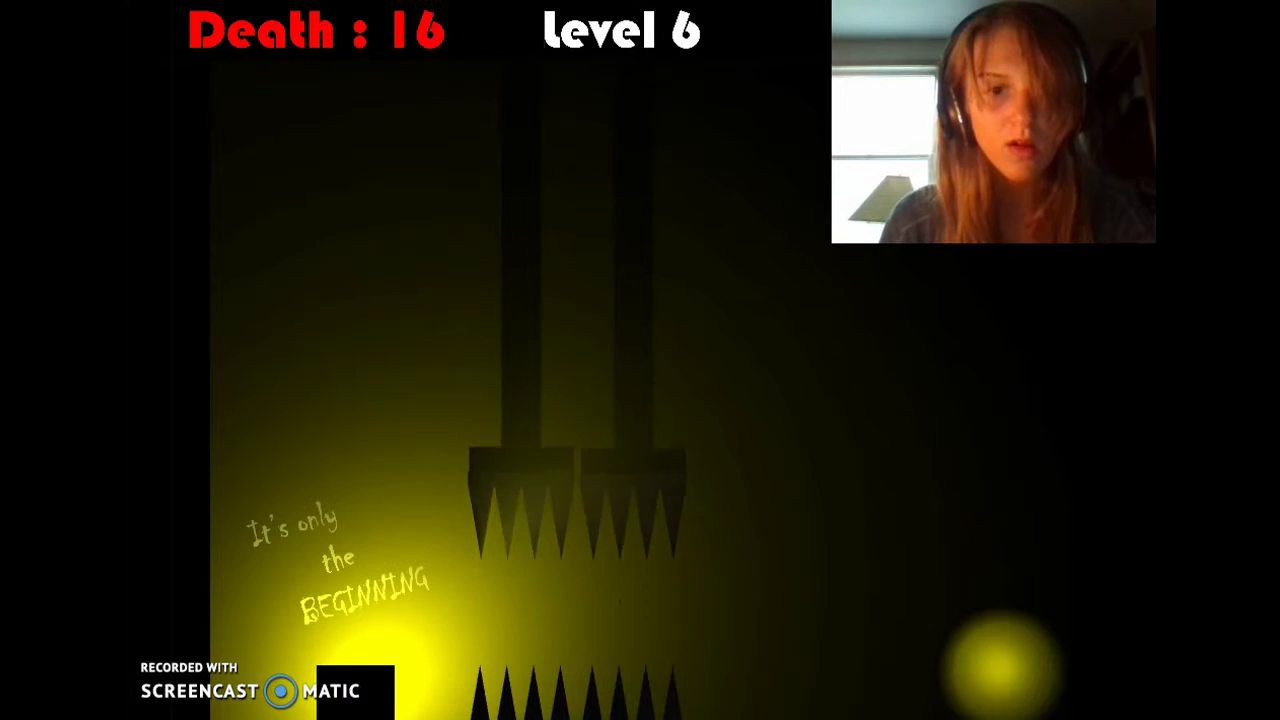
{"action": "key", "text": "Up"}
{"action": "key", "text": "Right"}
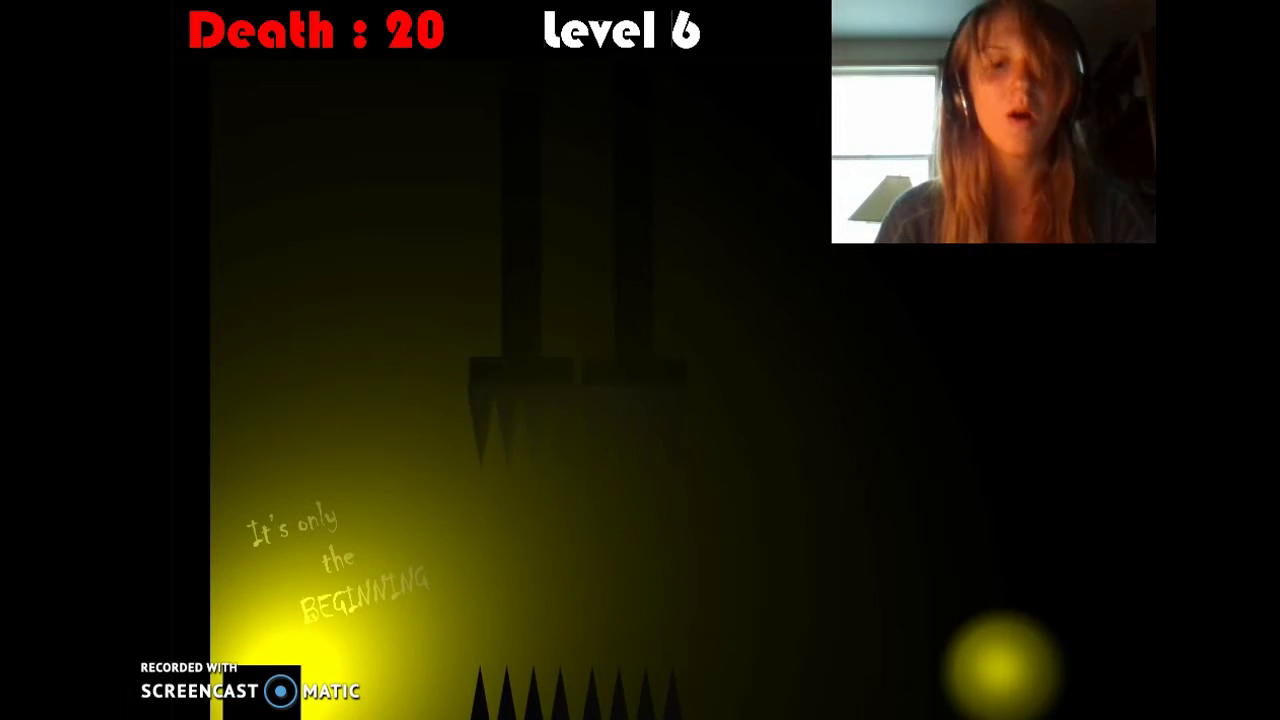
{"action": "key", "text": "Right"}
{"action": "key", "text": "Up"}
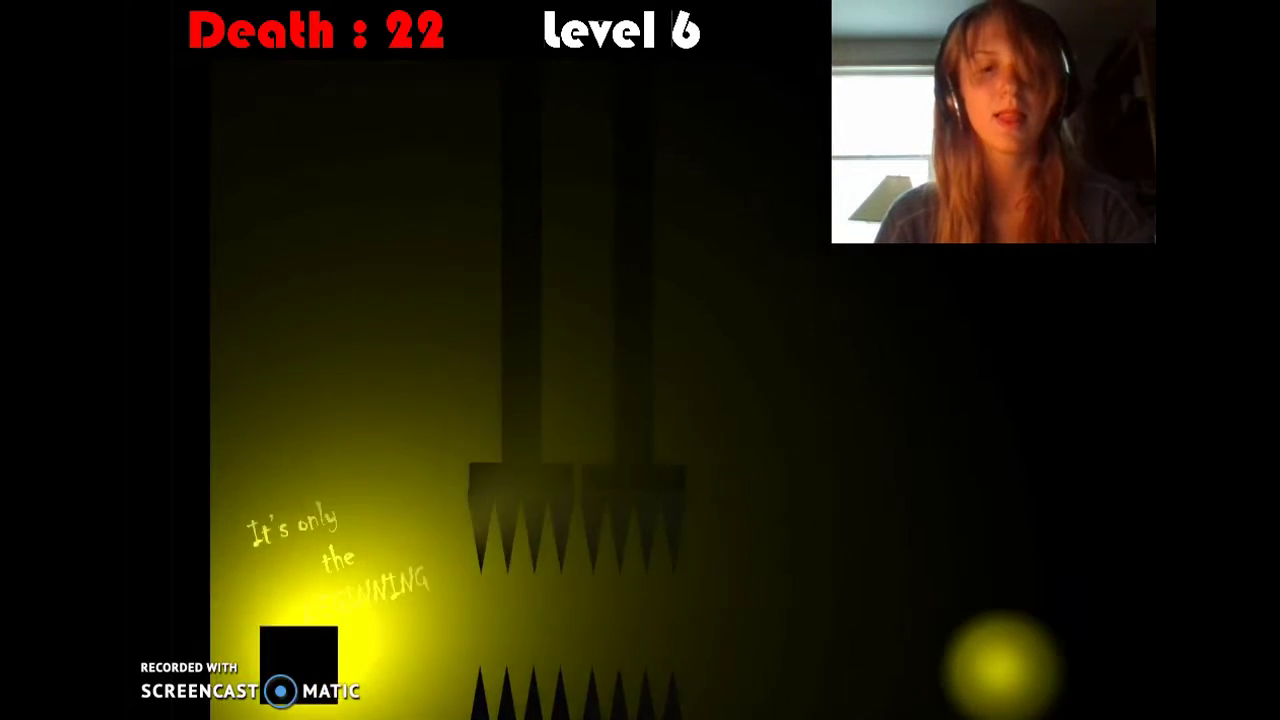
{"action": "key", "text": "Right"}
Approach the spikes again, backing off left as the crusher descends
{"action": "key", "text": "Right"}
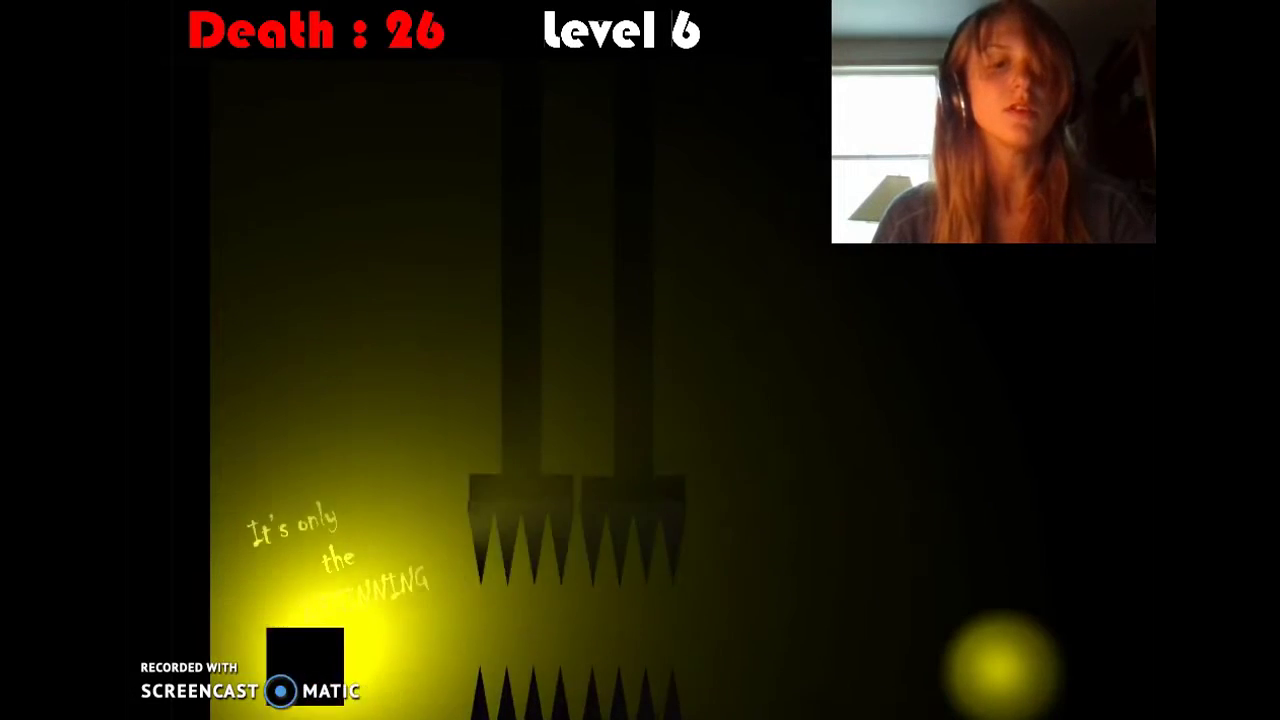
{"action": "key", "text": "Right"}
{"action": "key", "text": "Left"}
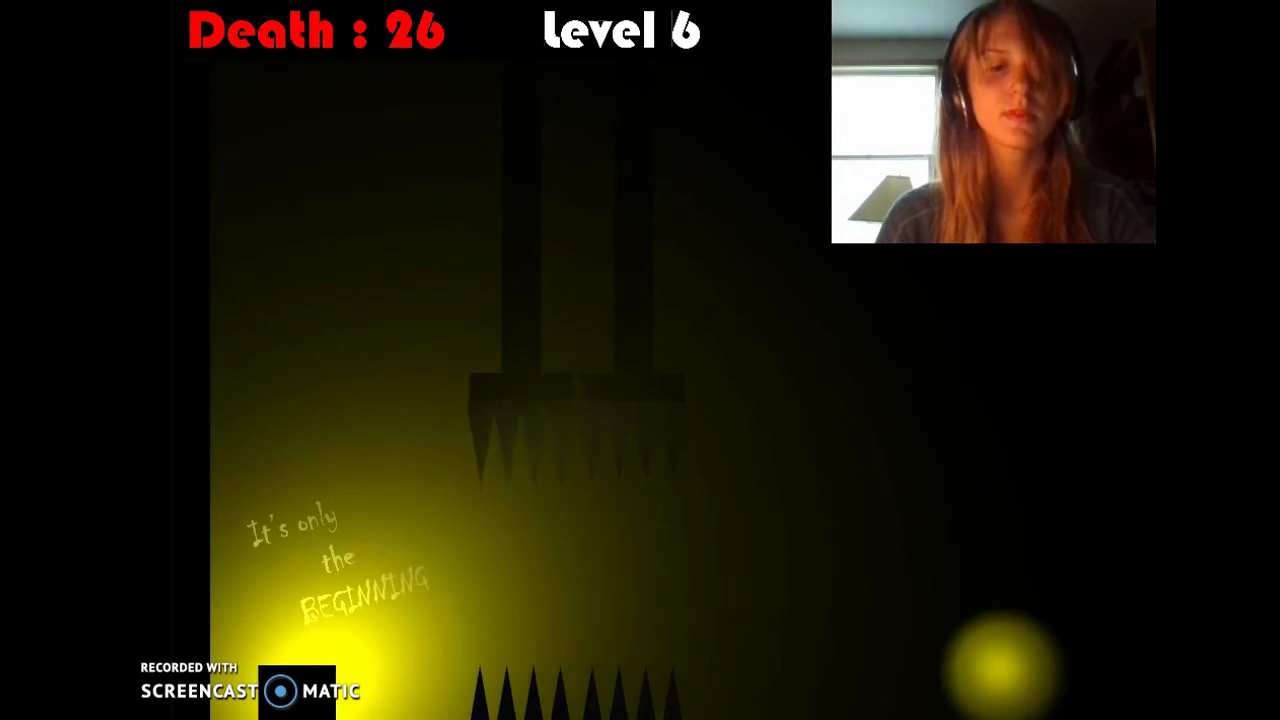
{"action": "key", "text": "Up"}
{"action": "key", "text": "Up"}
{"action": "key", "text": "Right"}
{"action": "key", "text": "Right"}
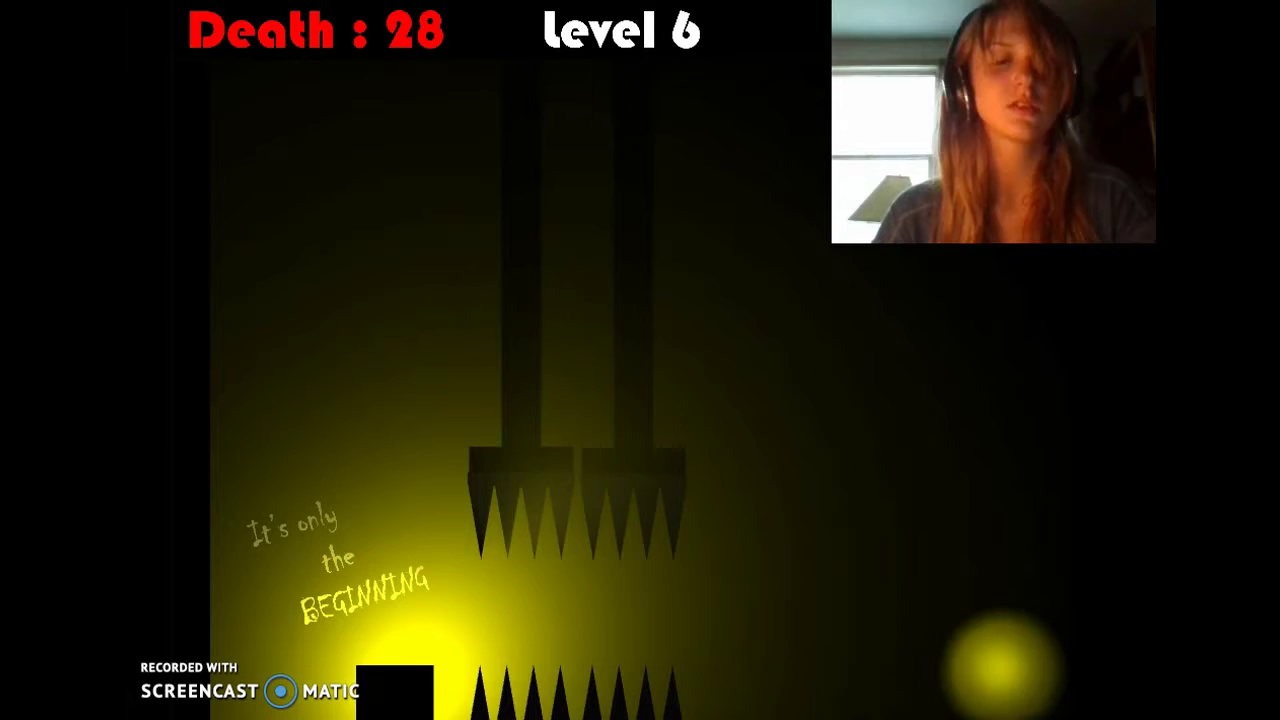
{"action": "key", "text": "Up"}
{"action": "key", "text": "Up"}
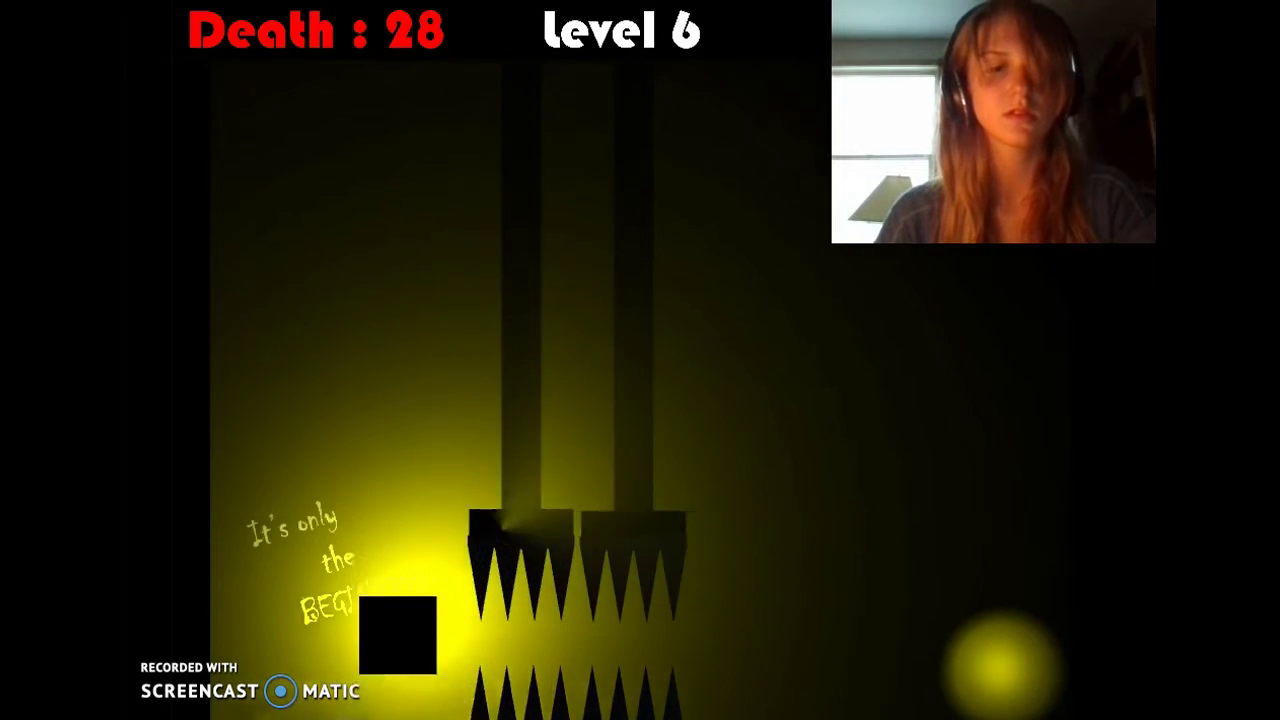
Retry slipping under the spike crusher from the start, hopping to time the gap
{"action": "key", "text": "Right"}
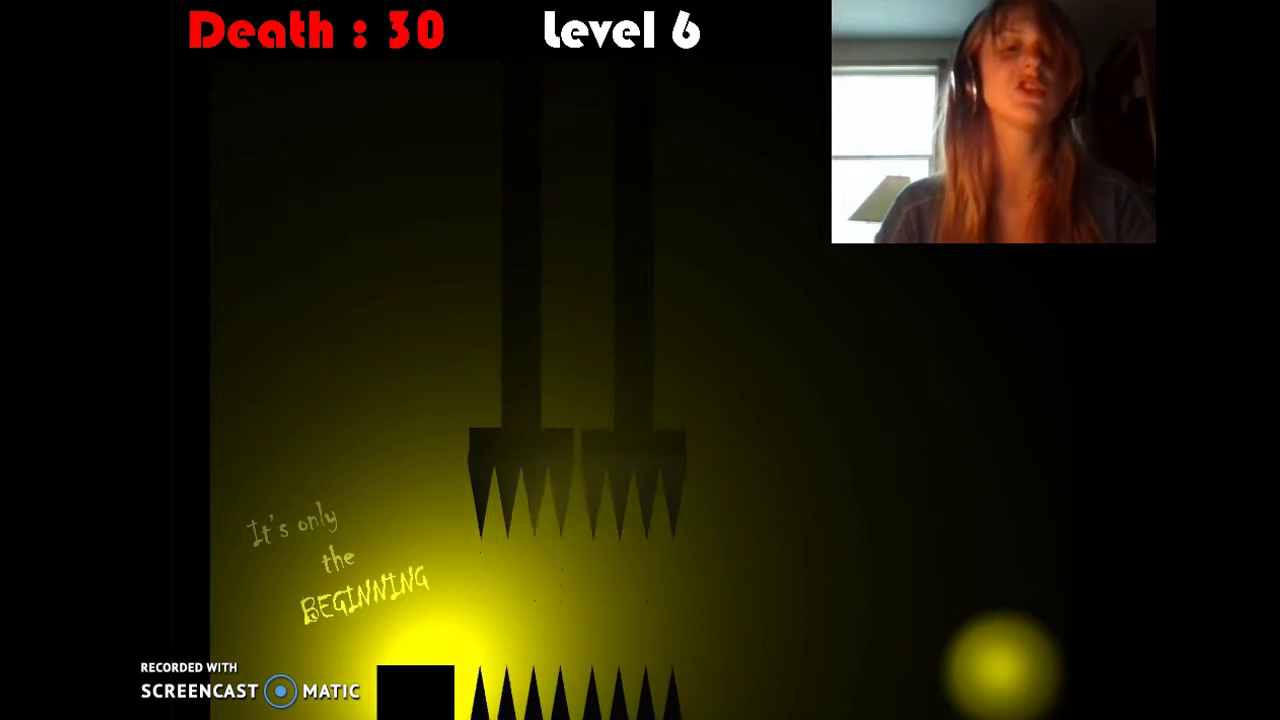
{"action": "key", "text": "Up"}
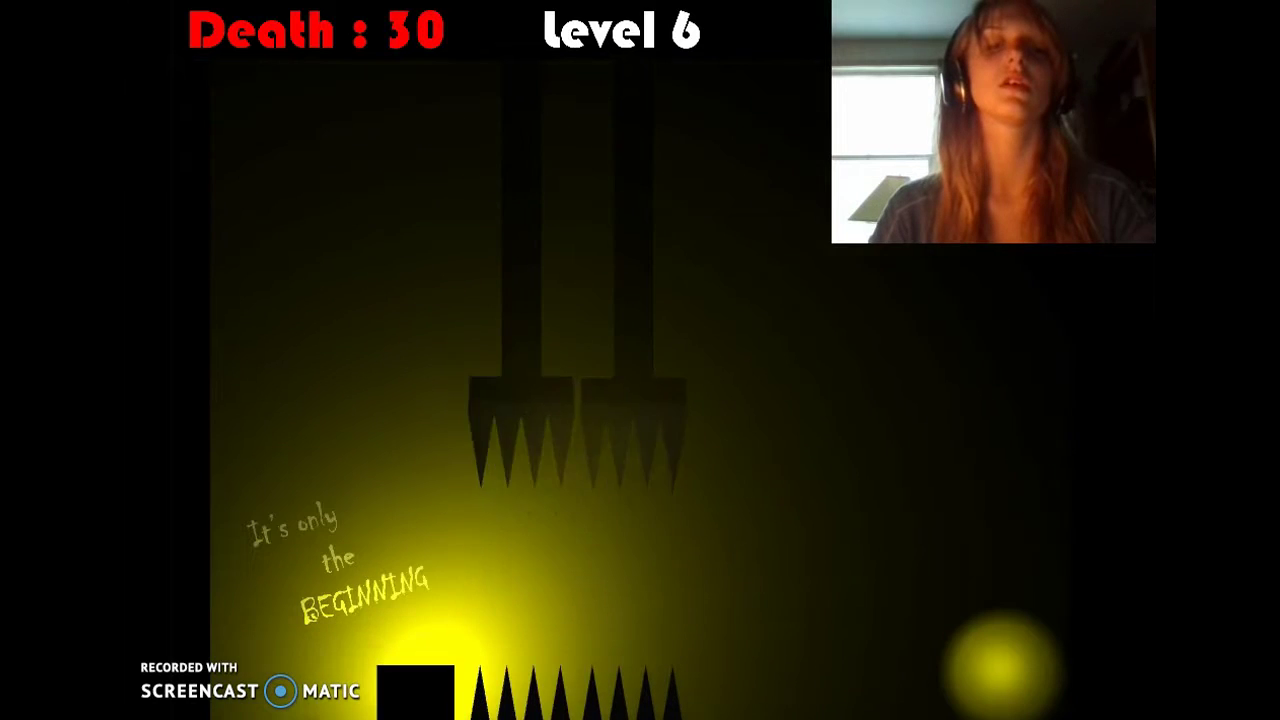
{"action": "key", "text": "Up"}
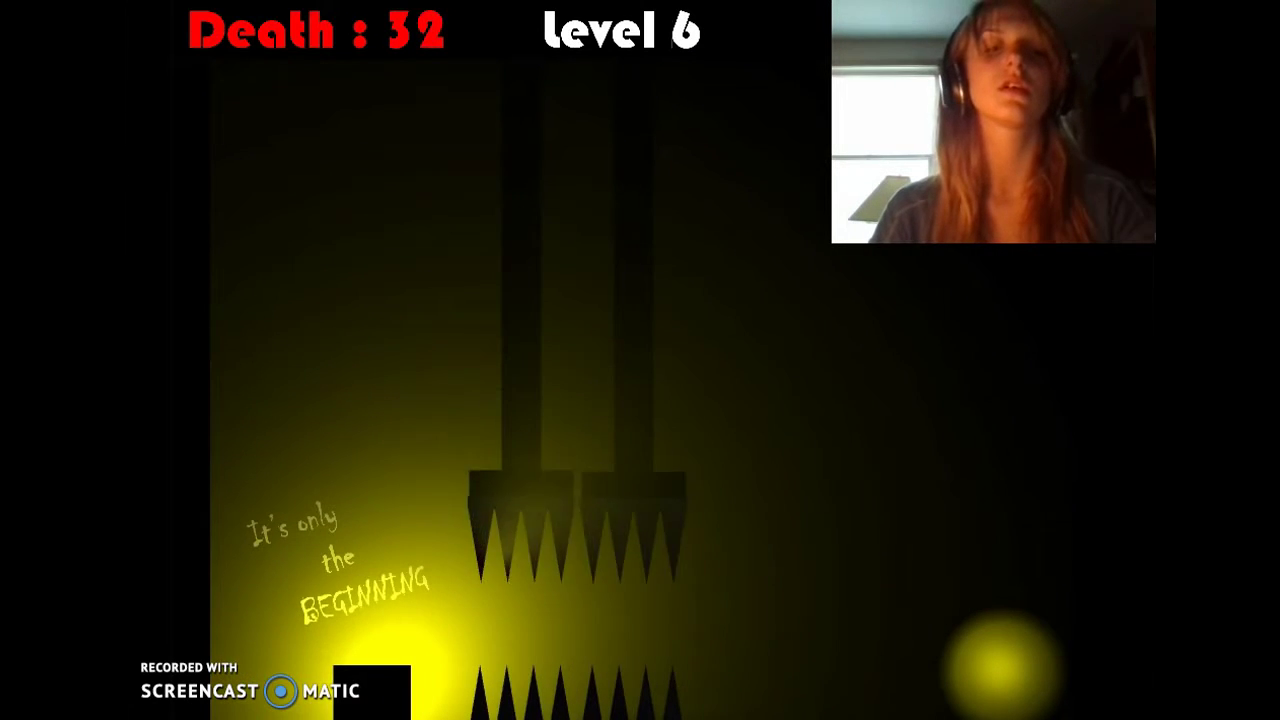
{"action": "key", "text": "Right"}
{"action": "key", "text": "Up"}
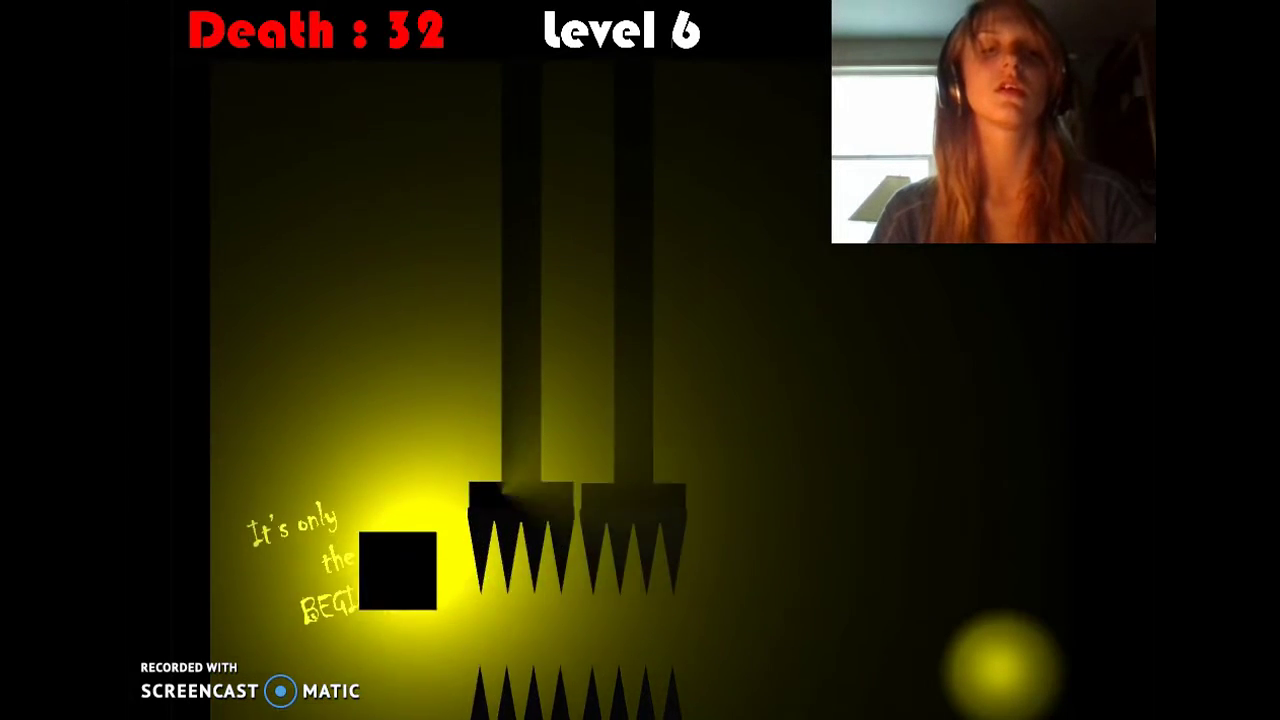
{"action": "key", "text": "Up"}
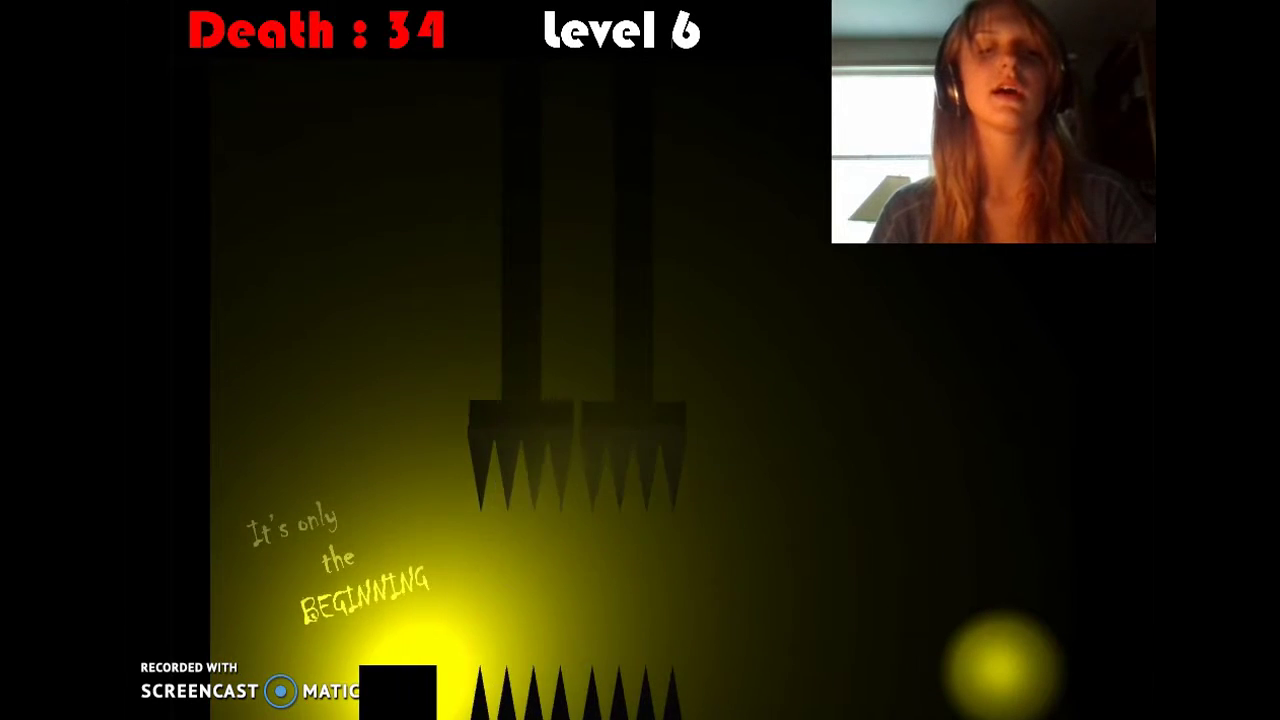
{"action": "key", "text": "Up"}
{"action": "key", "text": "Up"}
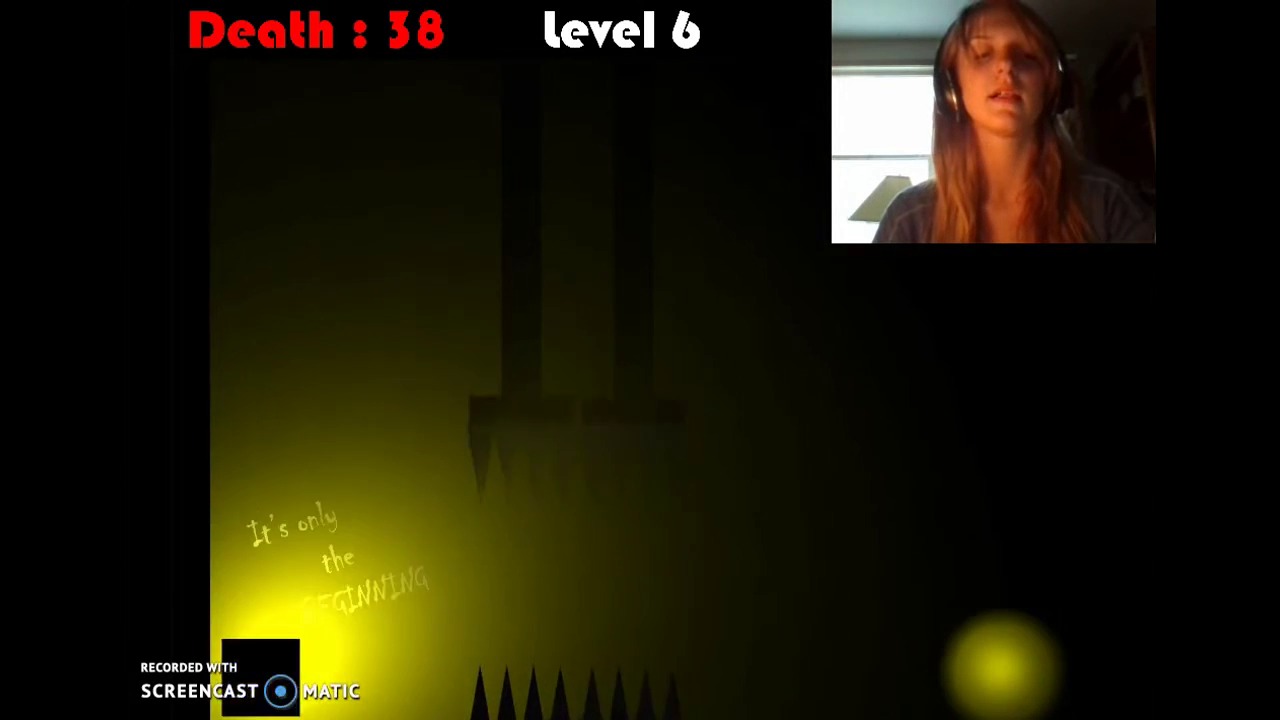
{"action": "key", "text": "Right"}
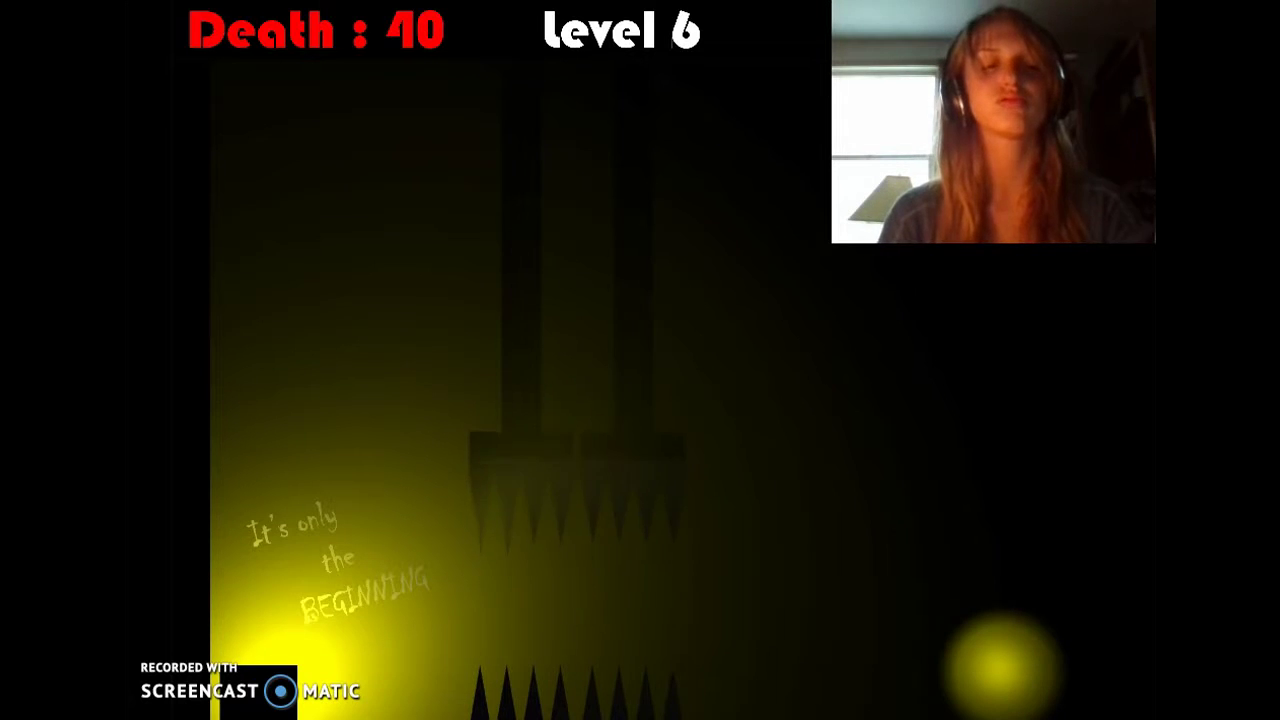
Jump the floor spikes and dodge the spiked crushers on further attempts
{"action": "key", "text": "Right"}
{"action": "key", "text": "Right"}
{"action": "key", "text": "Right"}
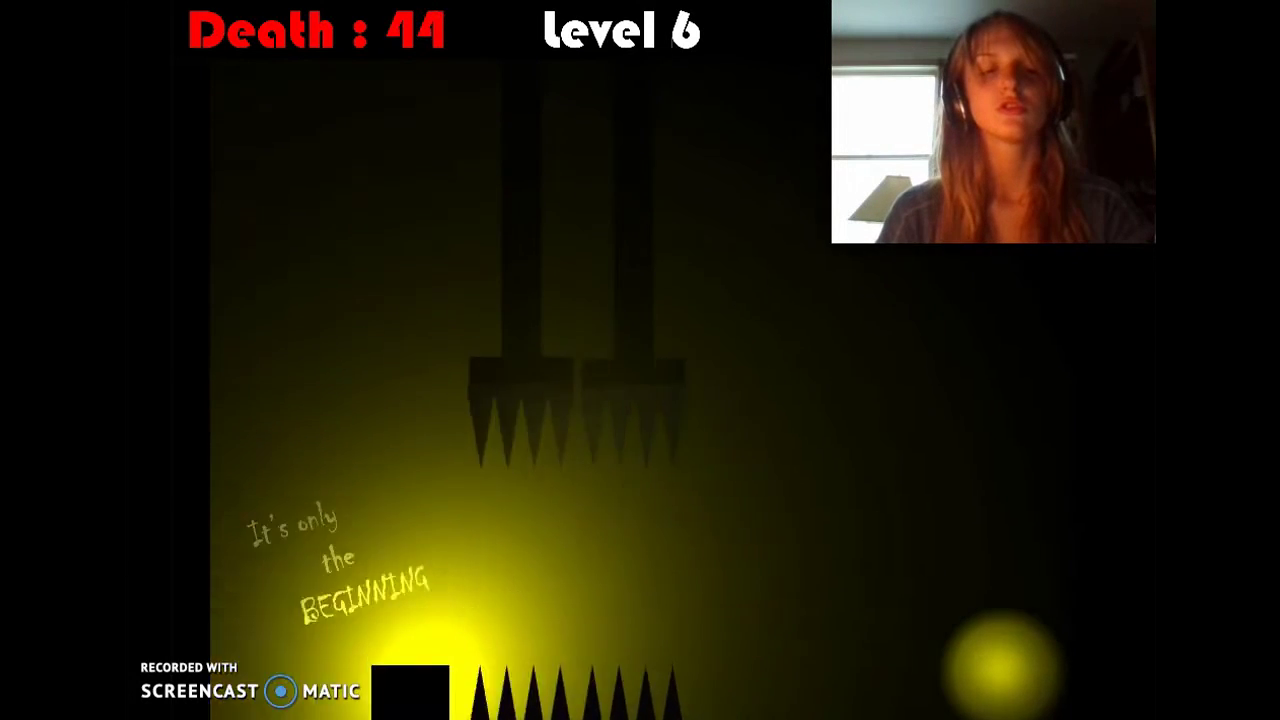
{"action": "key", "text": "Right"}
{"action": "key", "text": "Up"}
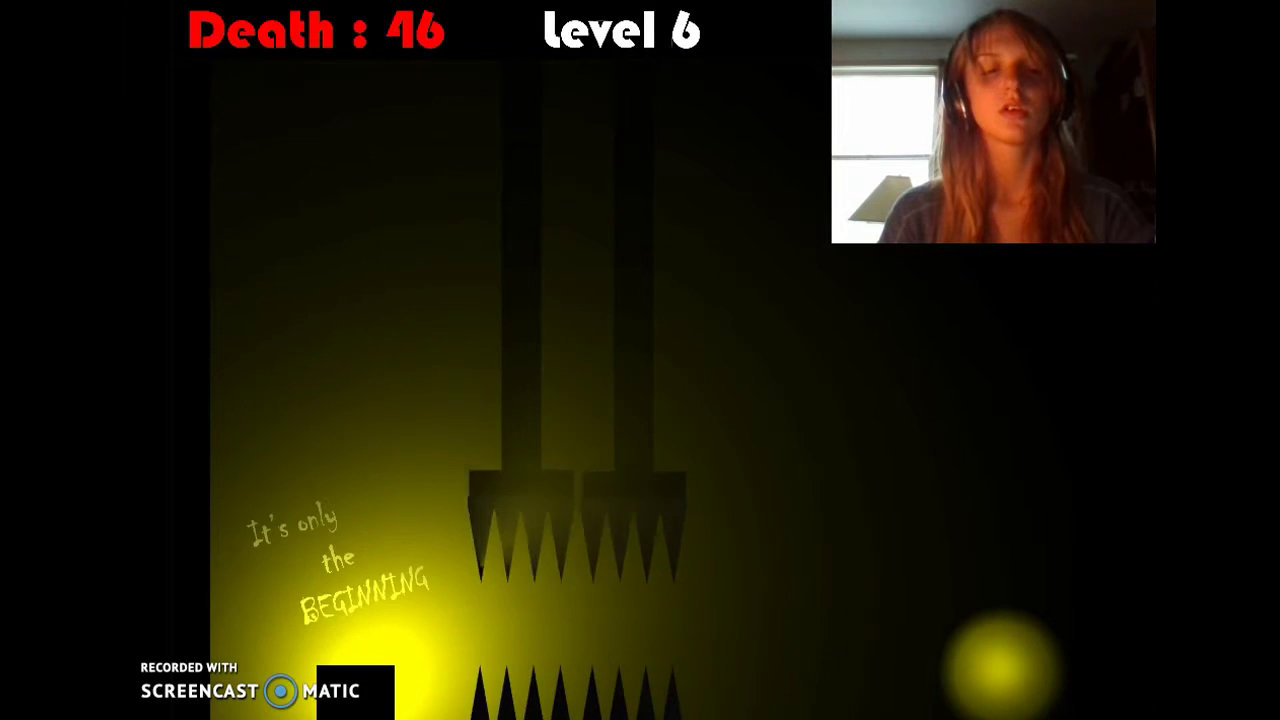
{"action": "key", "text": "Up"}
{"action": "key", "text": "Up"}
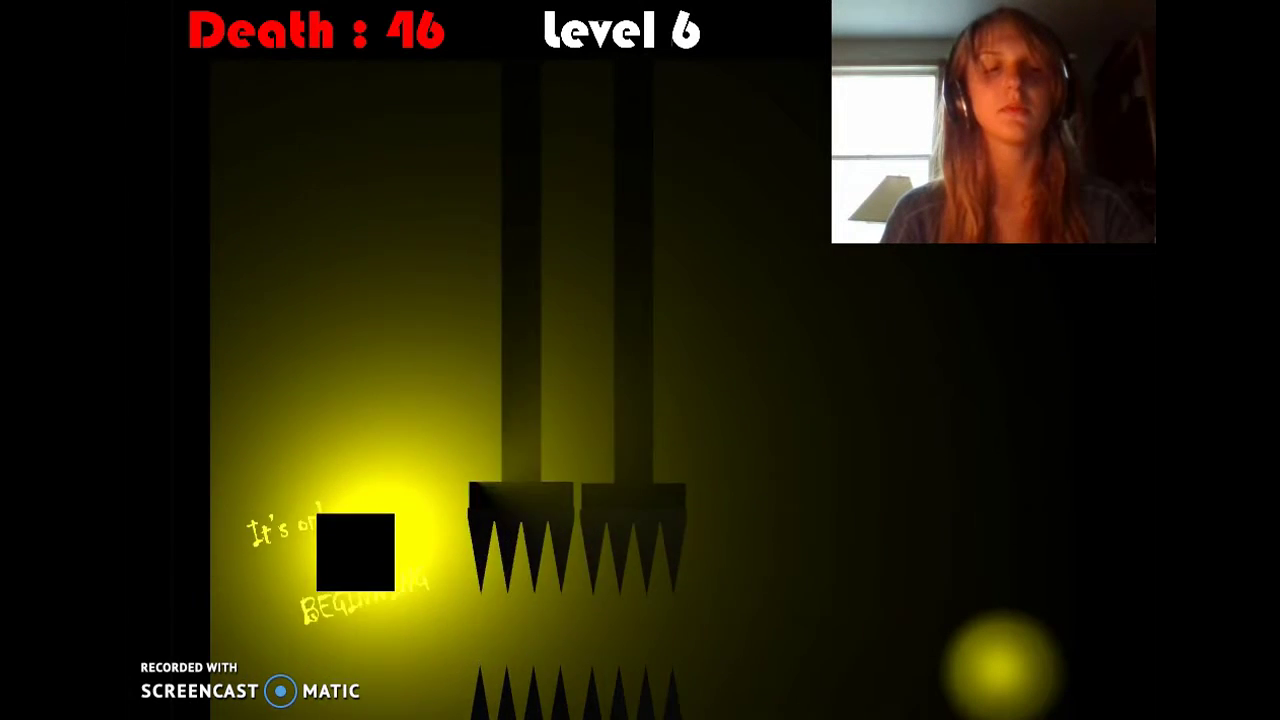
{"action": "key", "text": "Up"}
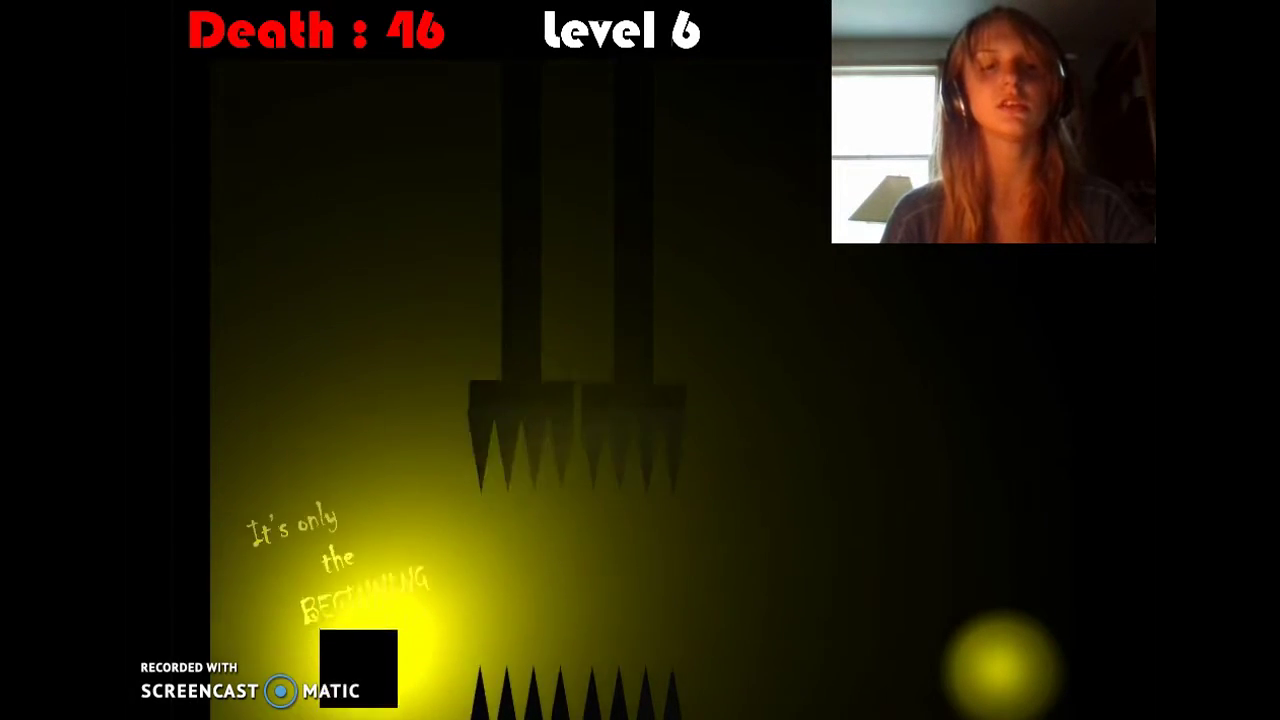
{"action": "key", "text": "Right"}
{"action": "key", "text": "Up"}
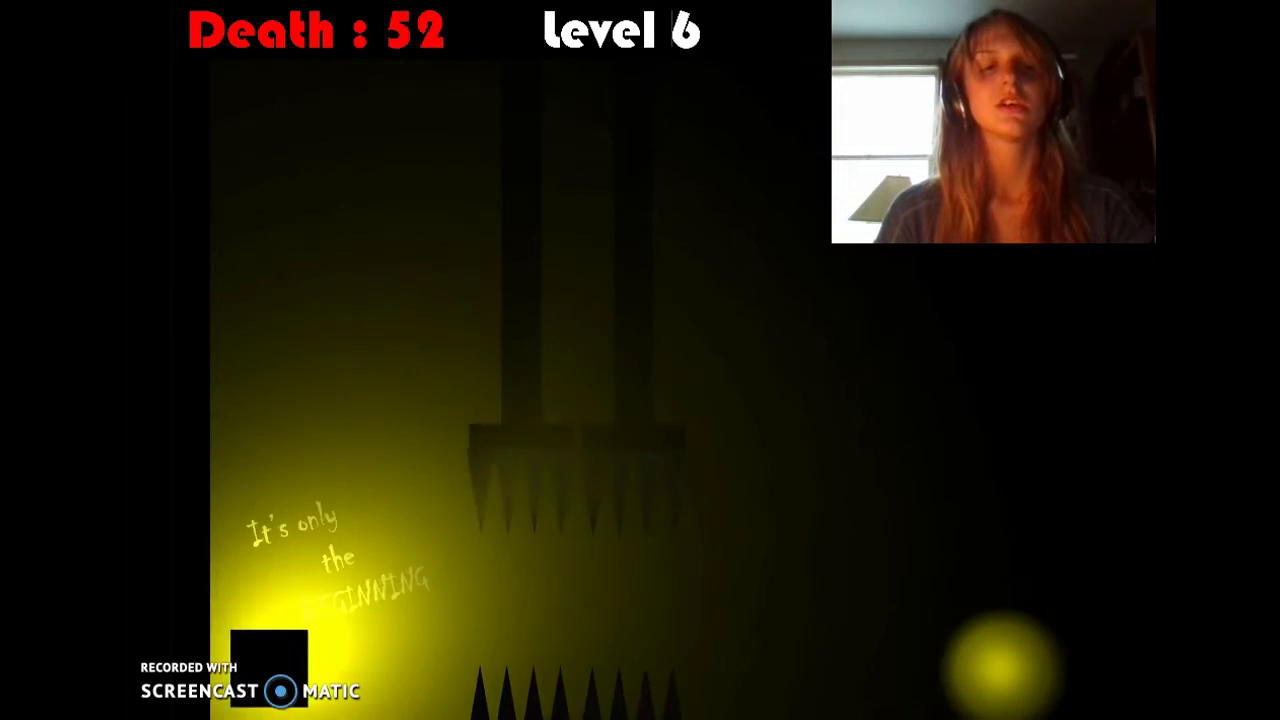
Run right under the crushers and jump between the spike rows to get past
{"action": "key", "text": "Right"}
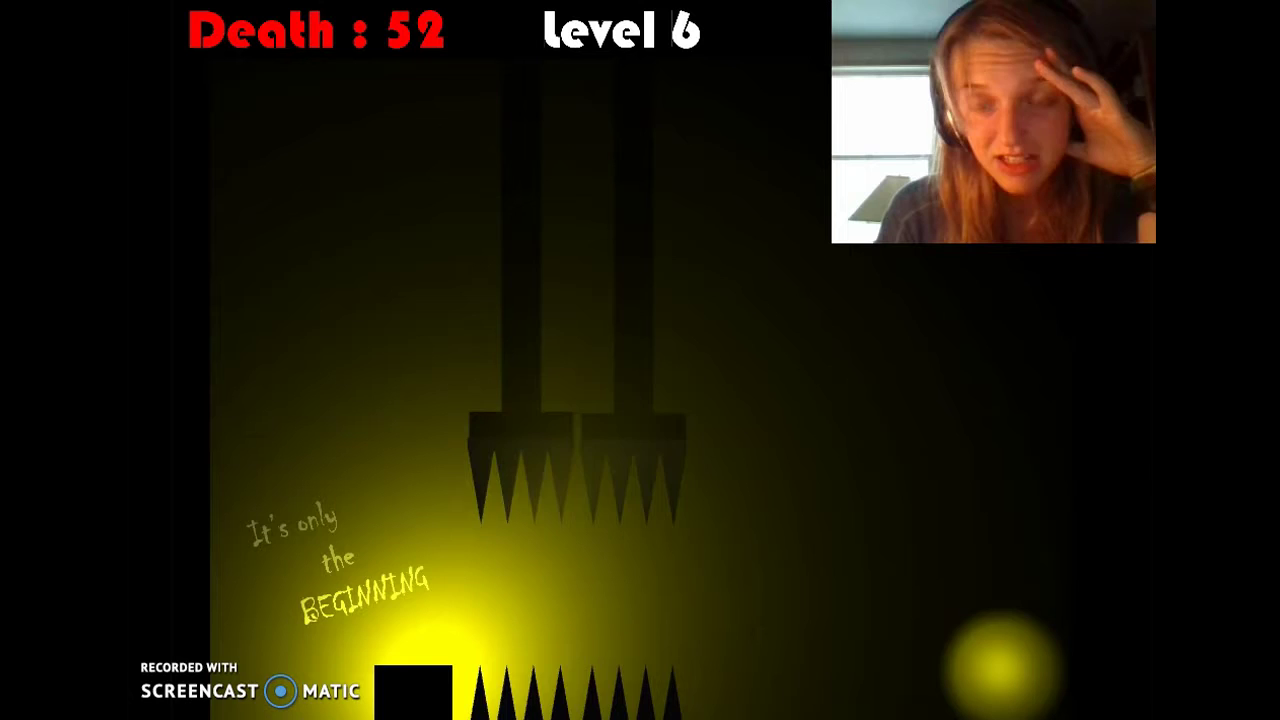
{"action": "key", "text": "Right"}
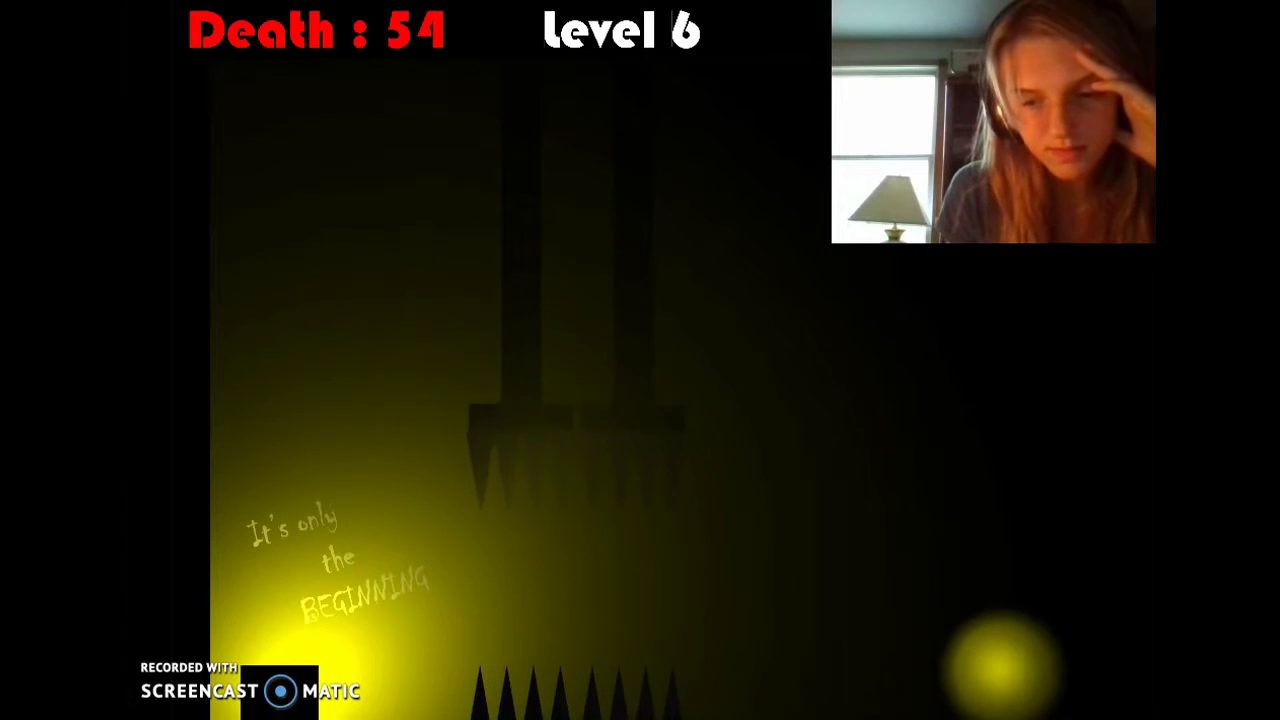
{"action": "key", "text": "Right"}
{"action": "key", "text": "Right"}
{"action": "key", "text": "Right"}
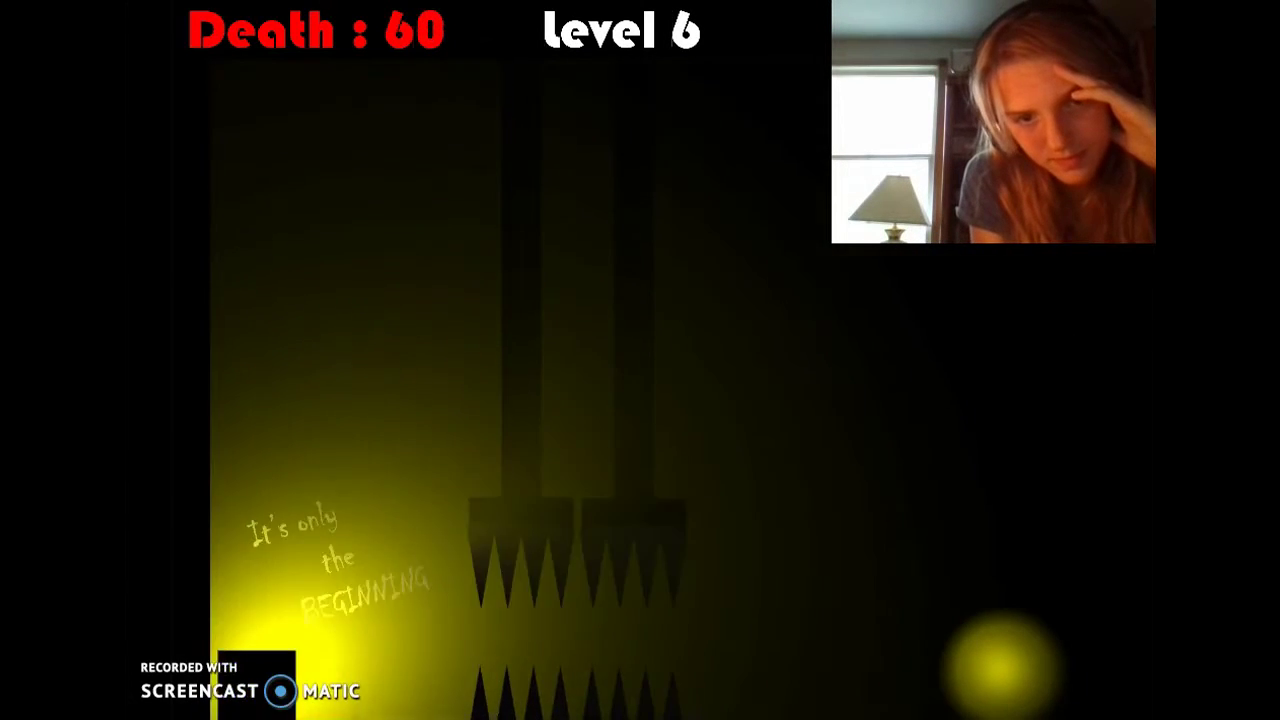
{"action": "key", "text": "Right"}
{"action": "key", "text": "Right"}
{"action": "key", "text": "Right"}
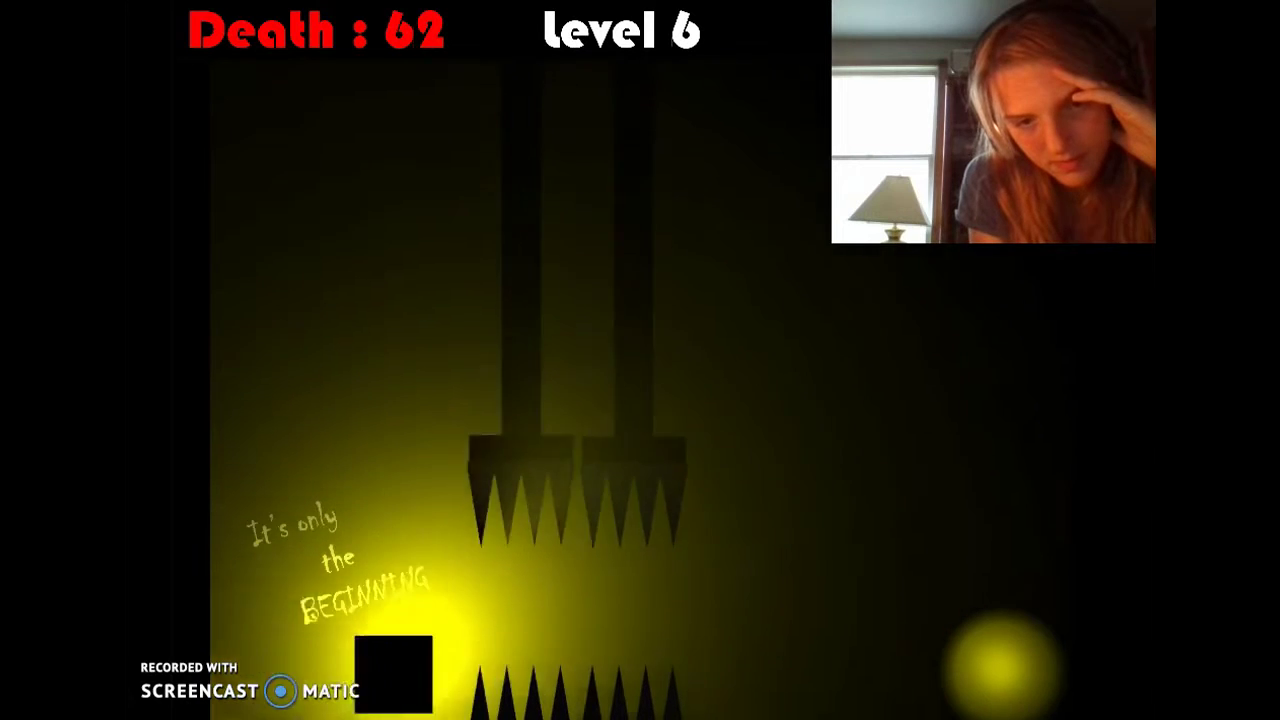
{"action": "key", "text": "Up"}
{"action": "key", "text": "Right"}
{"action": "key", "text": "Right"}
{"action": "key", "text": "Right"}
{"action": "key", "text": "Right"}
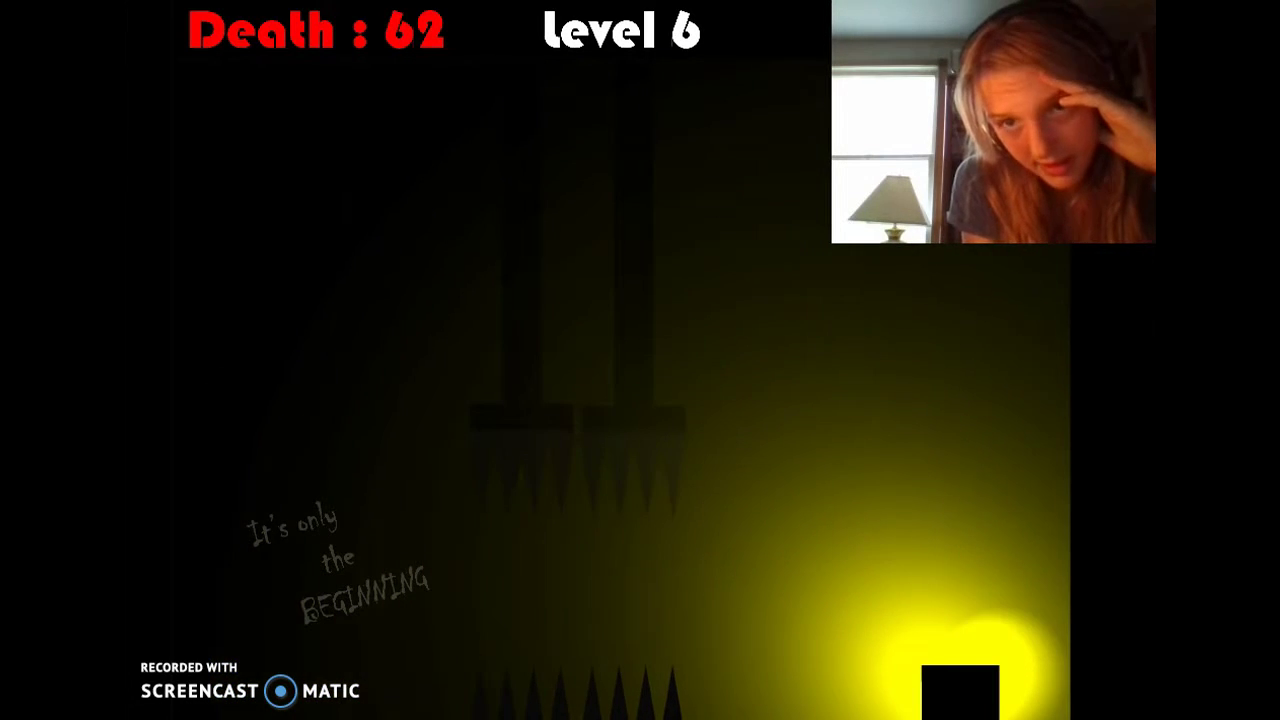
{"action": "key", "text": "Right"}
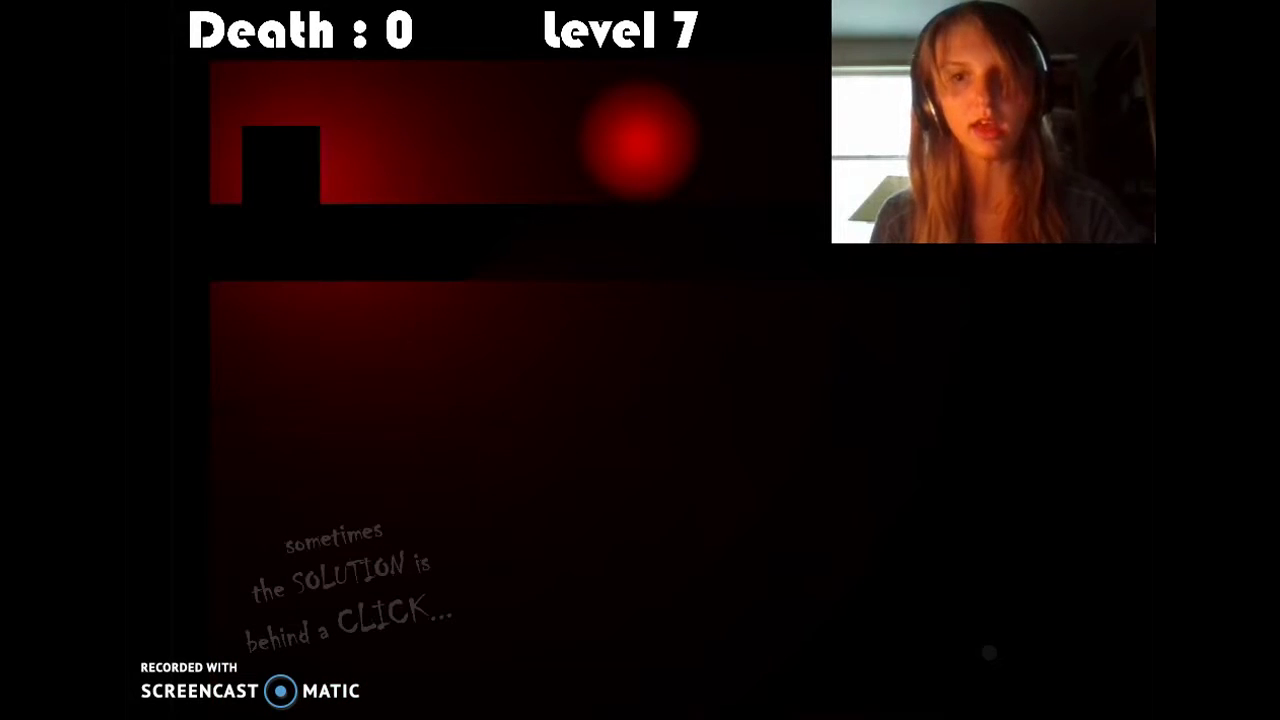
Move the square right into the red light to clear level 7 deathless
{"action": "key", "text": "Right"}
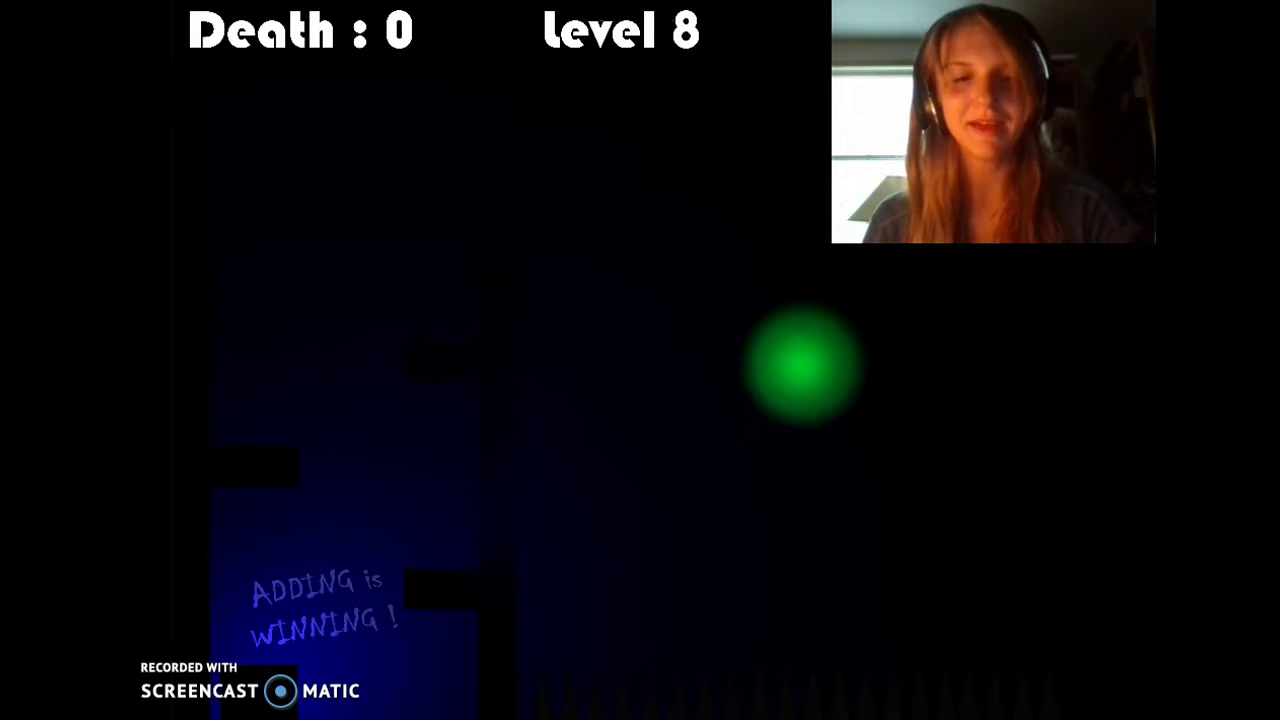
Jump onto the first platform, drop back left and move right along the bottom
{"action": "key", "text": "Up"}
{"action": "key", "text": "Right"}
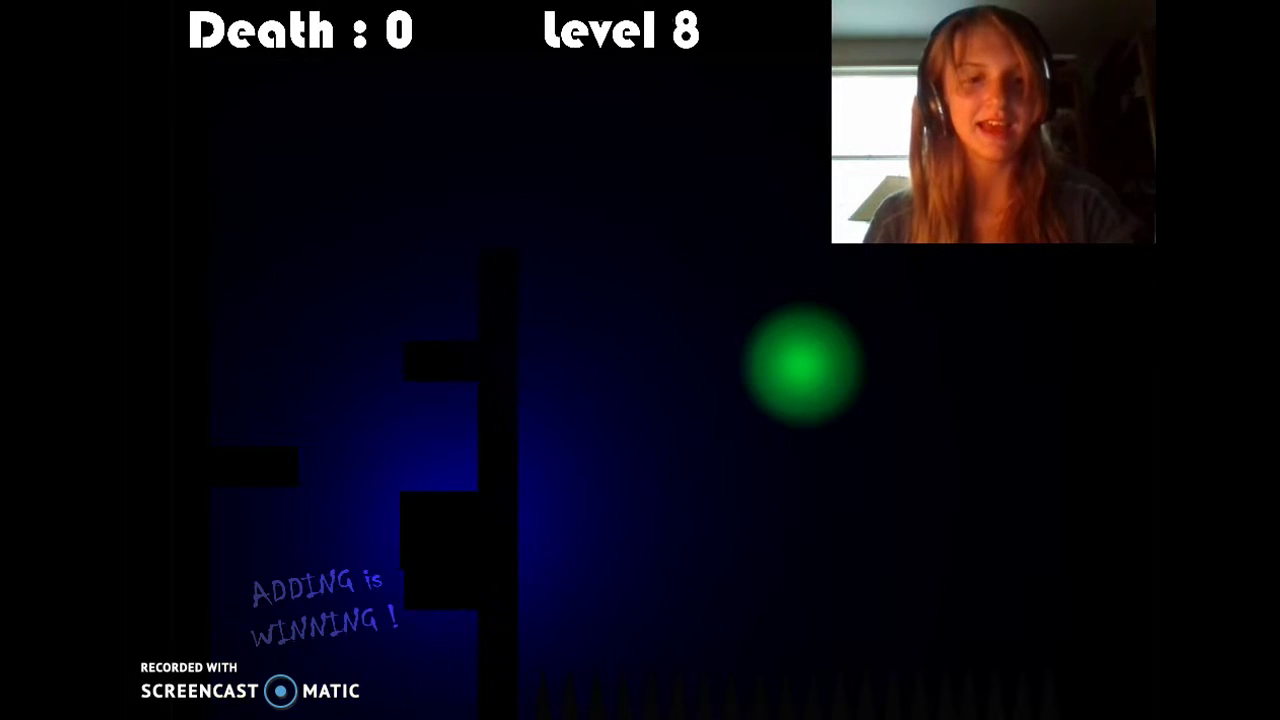
{"action": "key", "text": "Up"}
{"action": "key", "text": "Left"}
{"action": "key", "text": "Right"}
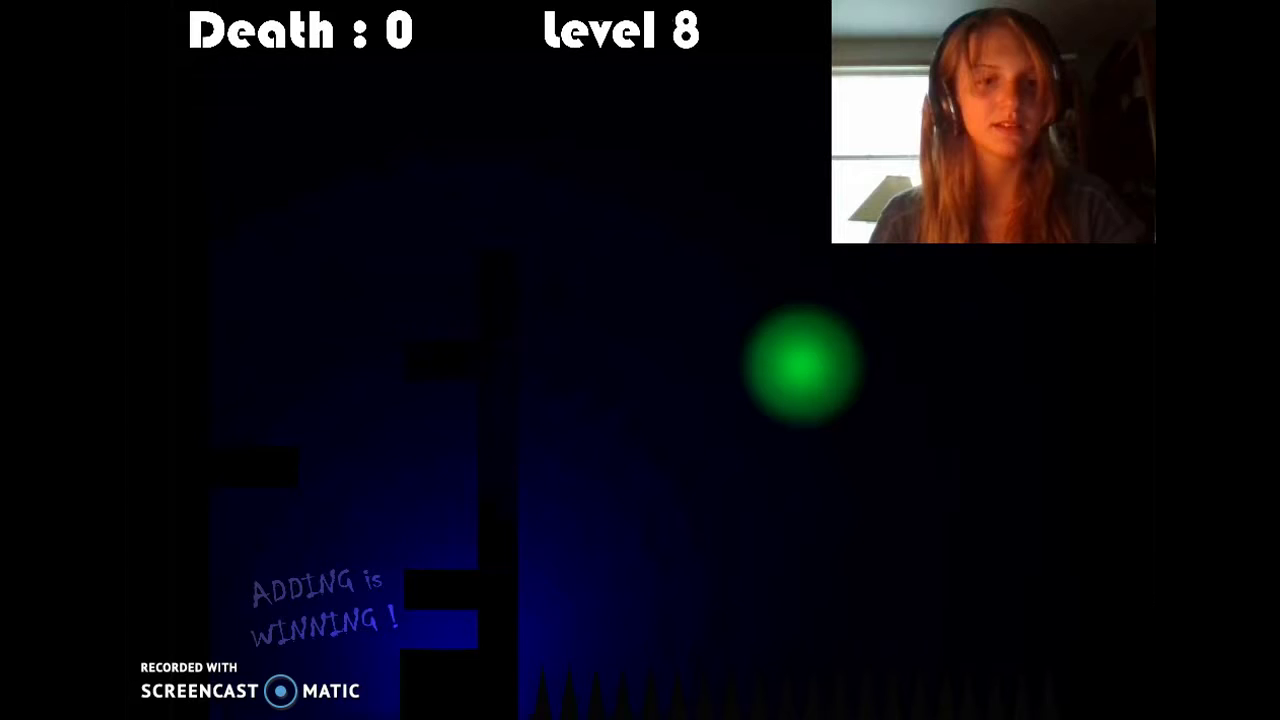
Jump up and right from the floor onto the right-hand platform
{"action": "key", "text": "Up"}
{"action": "key", "text": "Right"}
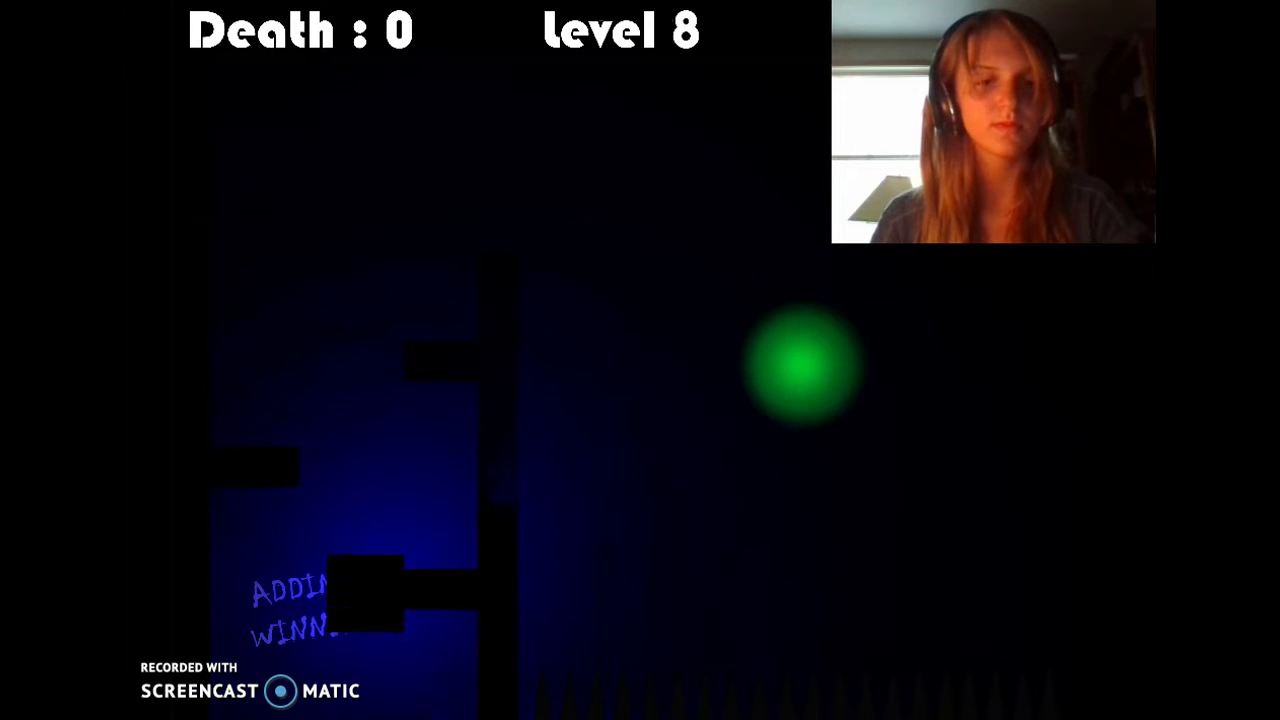
{"action": "key", "text": "Right"}
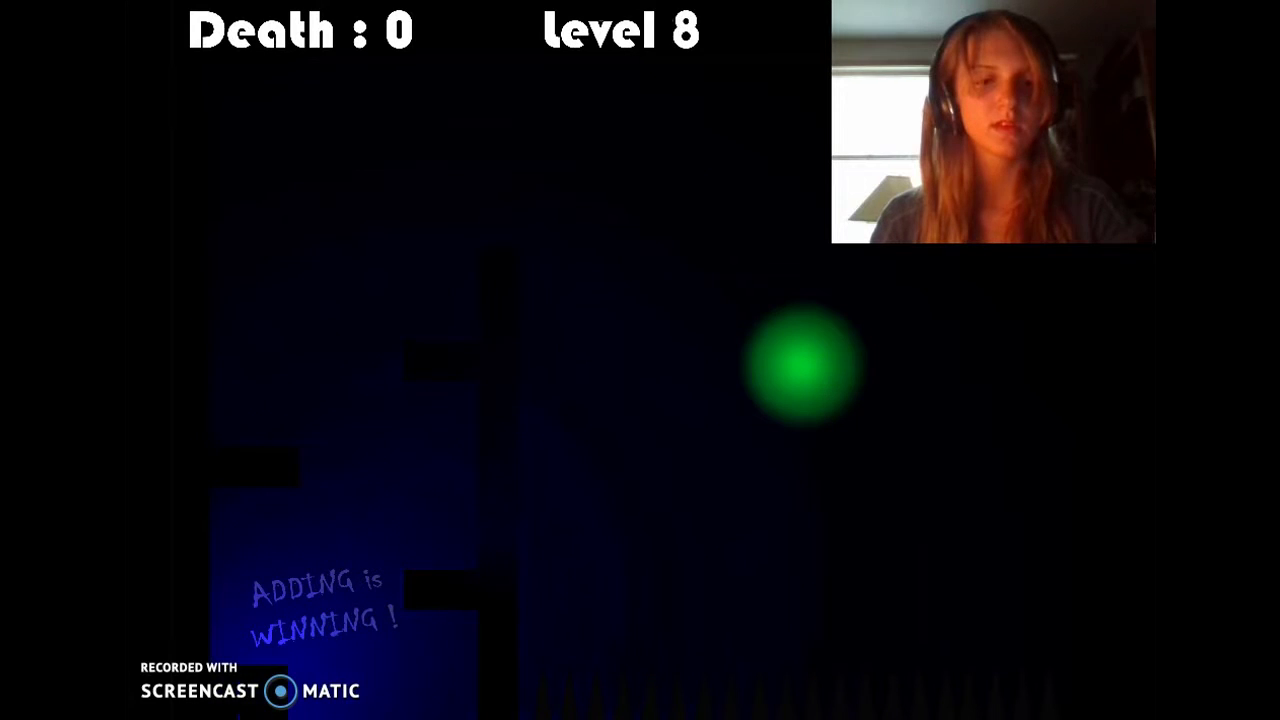
{"action": "key", "text": "Up"}
{"action": "key", "text": "Right"}
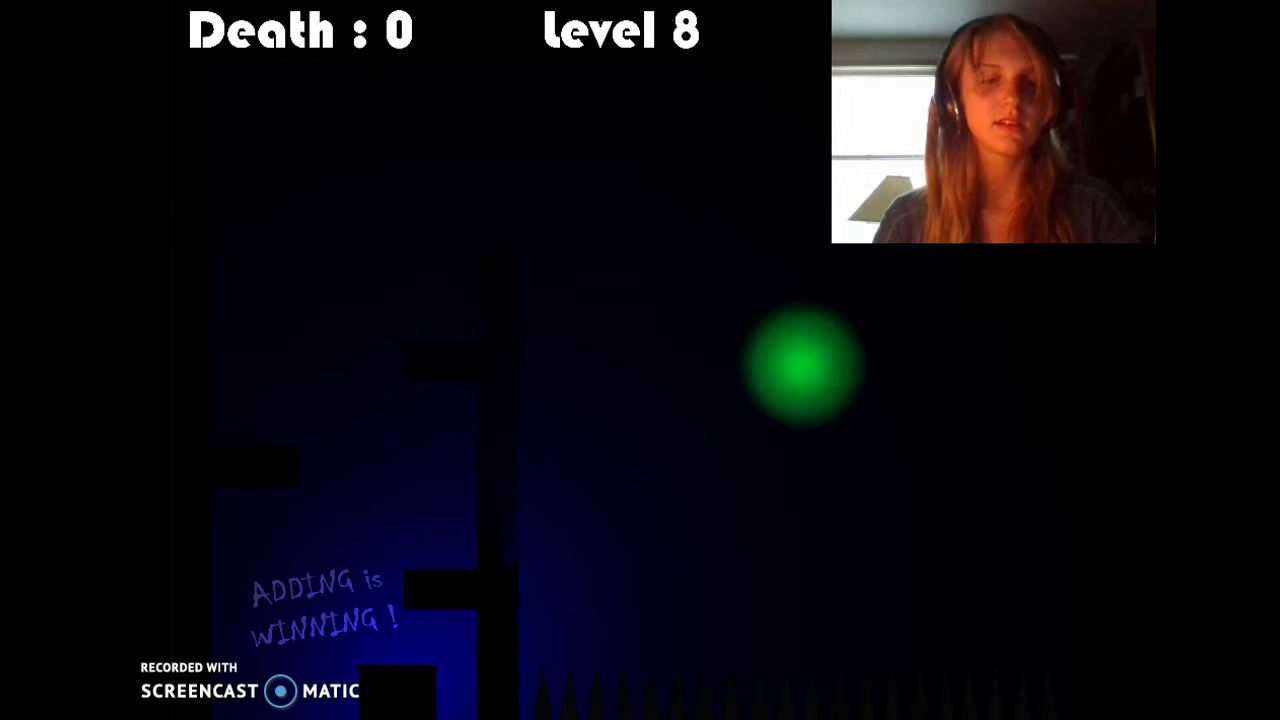
{"action": "key", "text": "Up"}
{"action": "key", "text": "Right"}
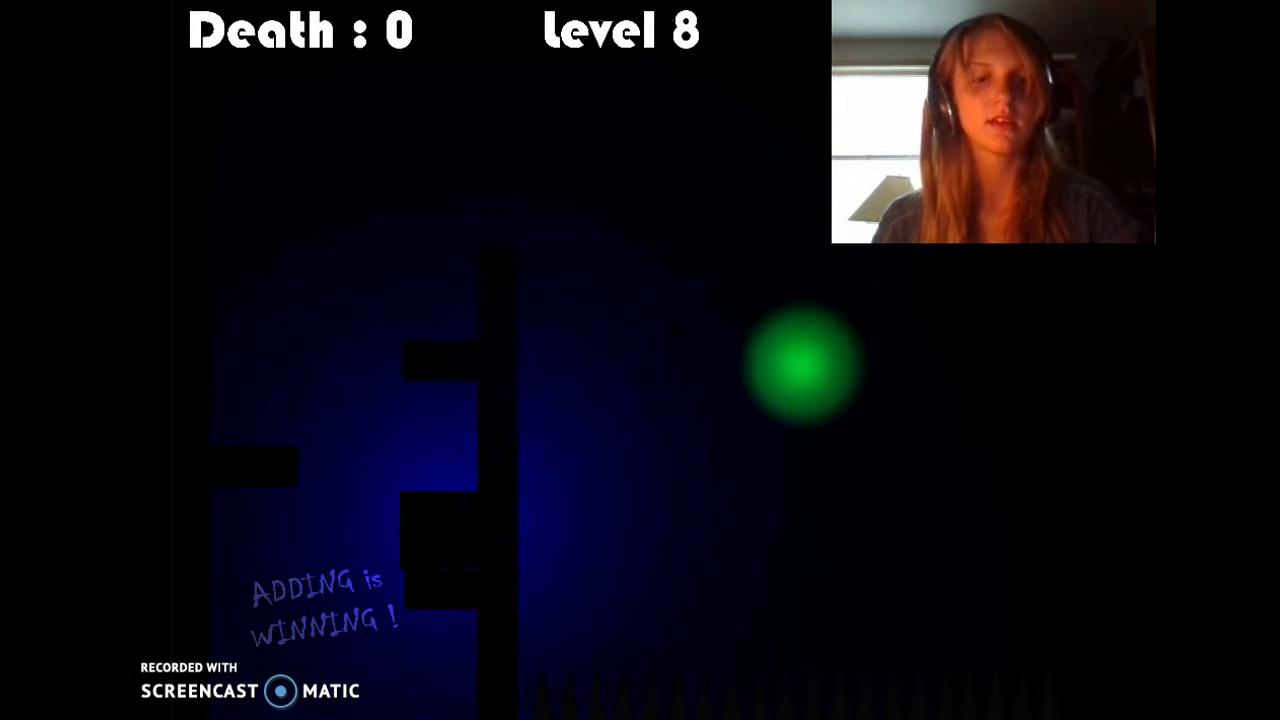
Wall-climb up the left side and leap onto the pillar top
{"action": "key", "text": "Up"}
{"action": "key", "text": "Left"}
{"action": "key", "text": "Up"}
{"action": "key", "text": "Up"}
{"action": "key", "text": "Right"}
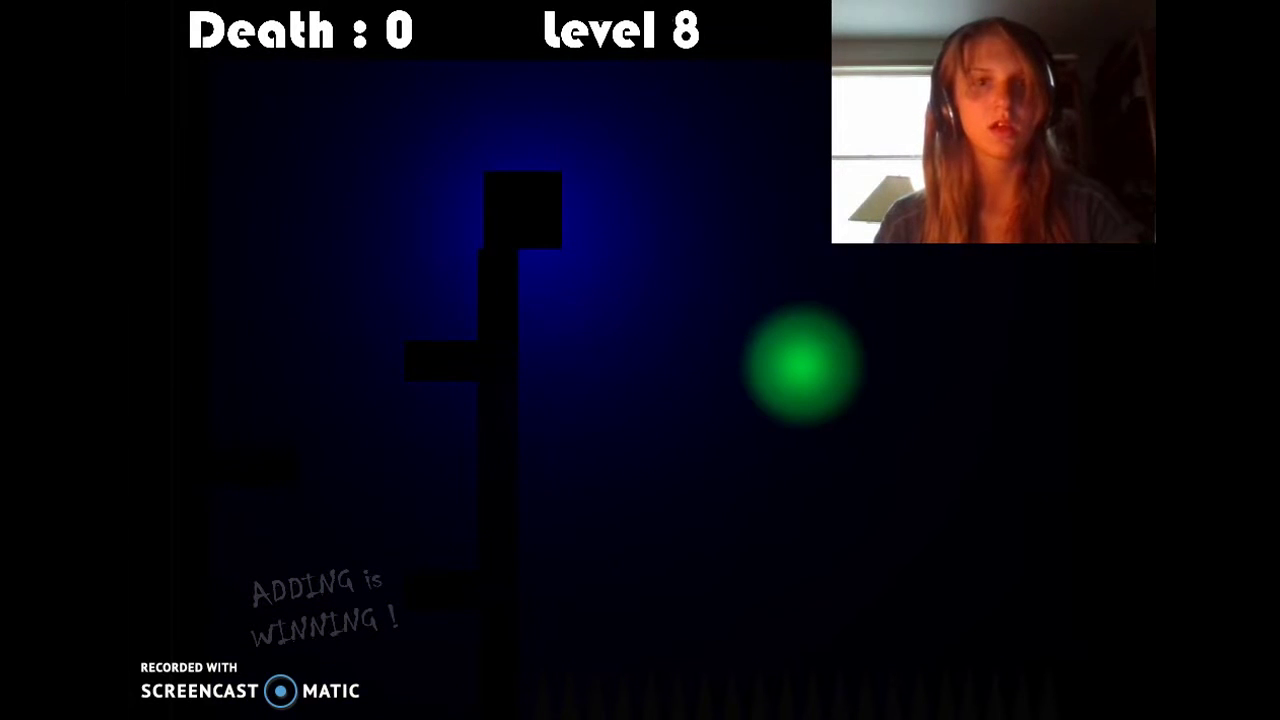
{"action": "key", "text": "Left"}
{"action": "key", "text": "Up"}
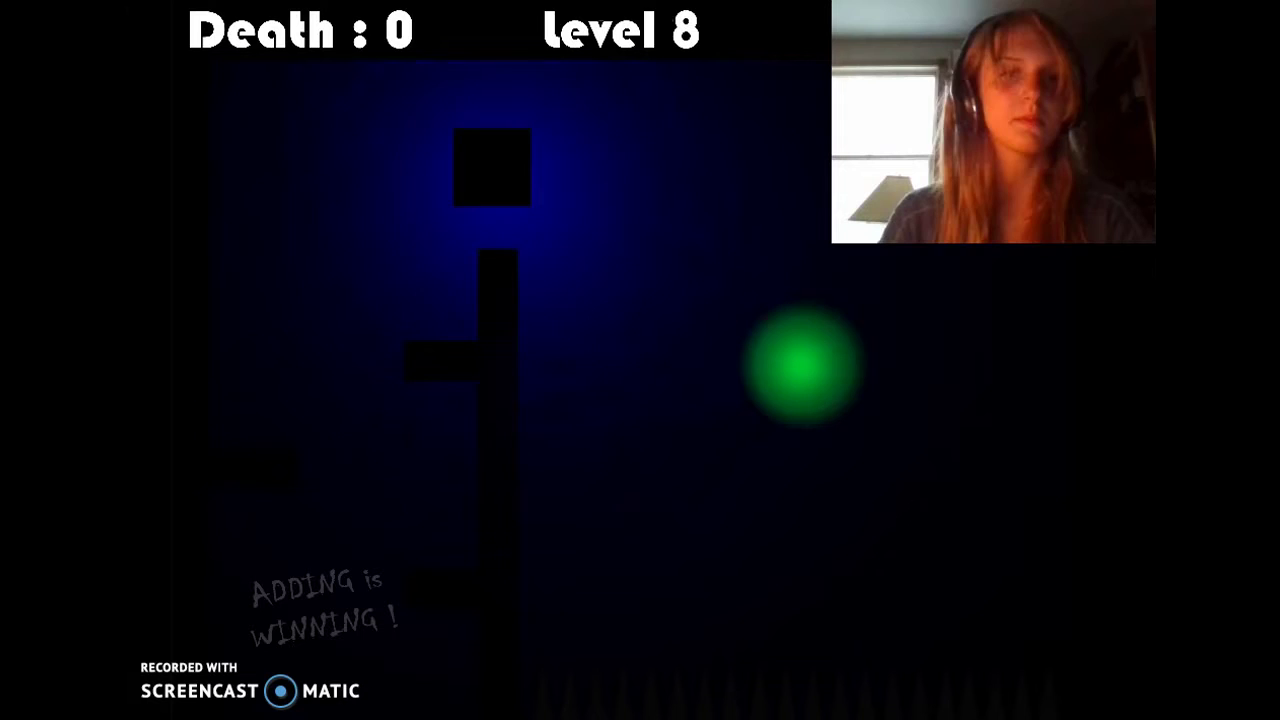
Jump off the pillar toward the light, then climb back up after respawning
{"action": "key", "text": "Up"}
{"action": "key", "text": "Right"}
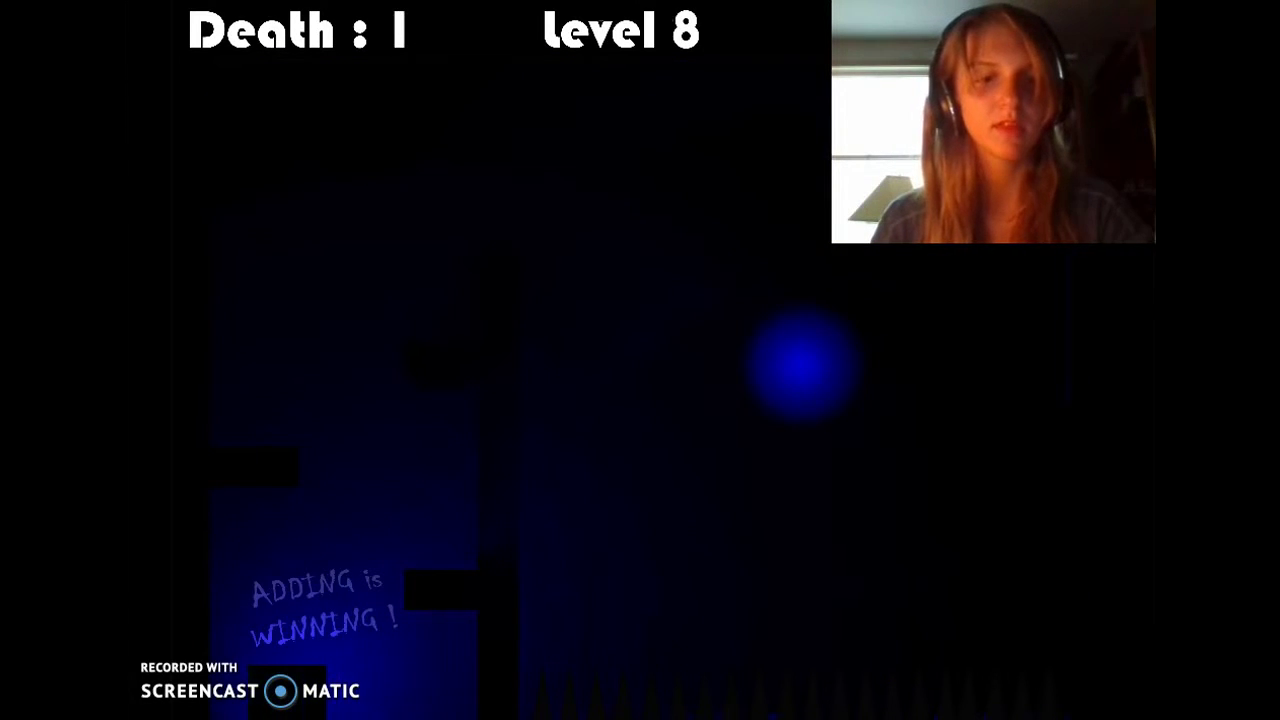
{"action": "key", "text": "Up"}
{"action": "key", "text": "Right"}
{"action": "key", "text": "Up"}
{"action": "key", "text": "Left"}
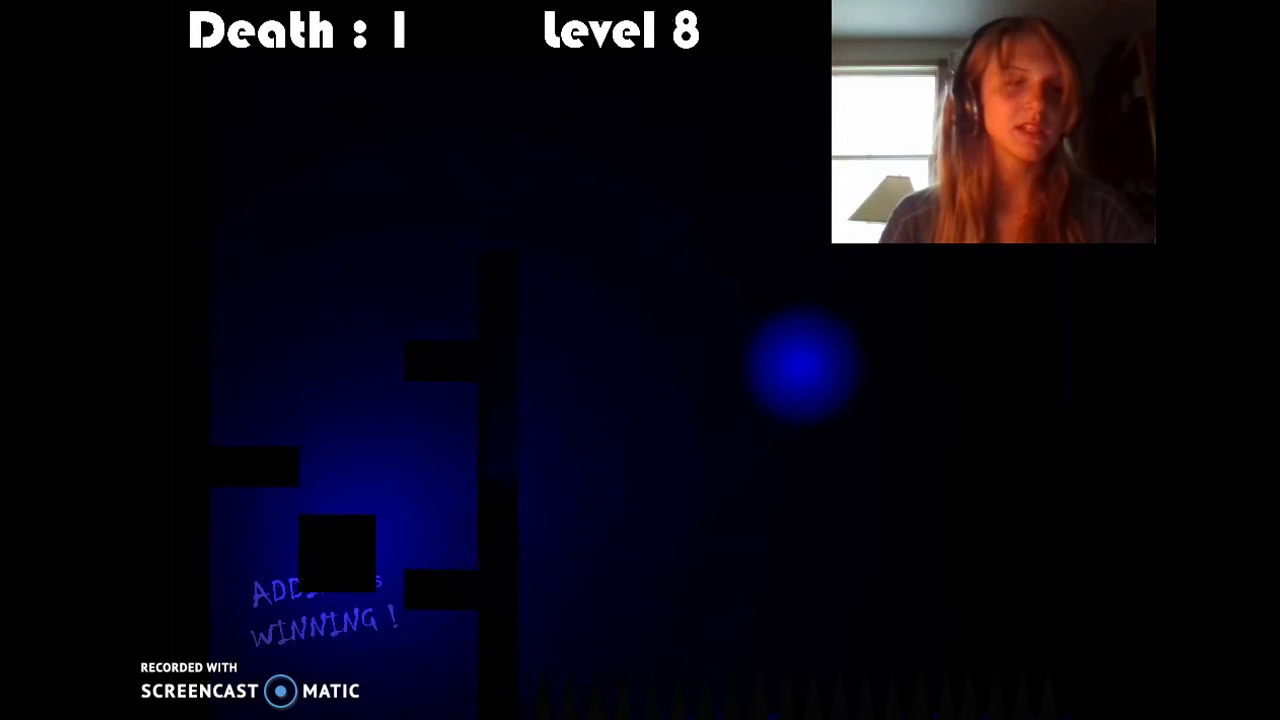
Work along the bottom and jump onto the right-hand platform again
{"action": "key", "text": "Right"}
{"action": "key", "text": "Left"}
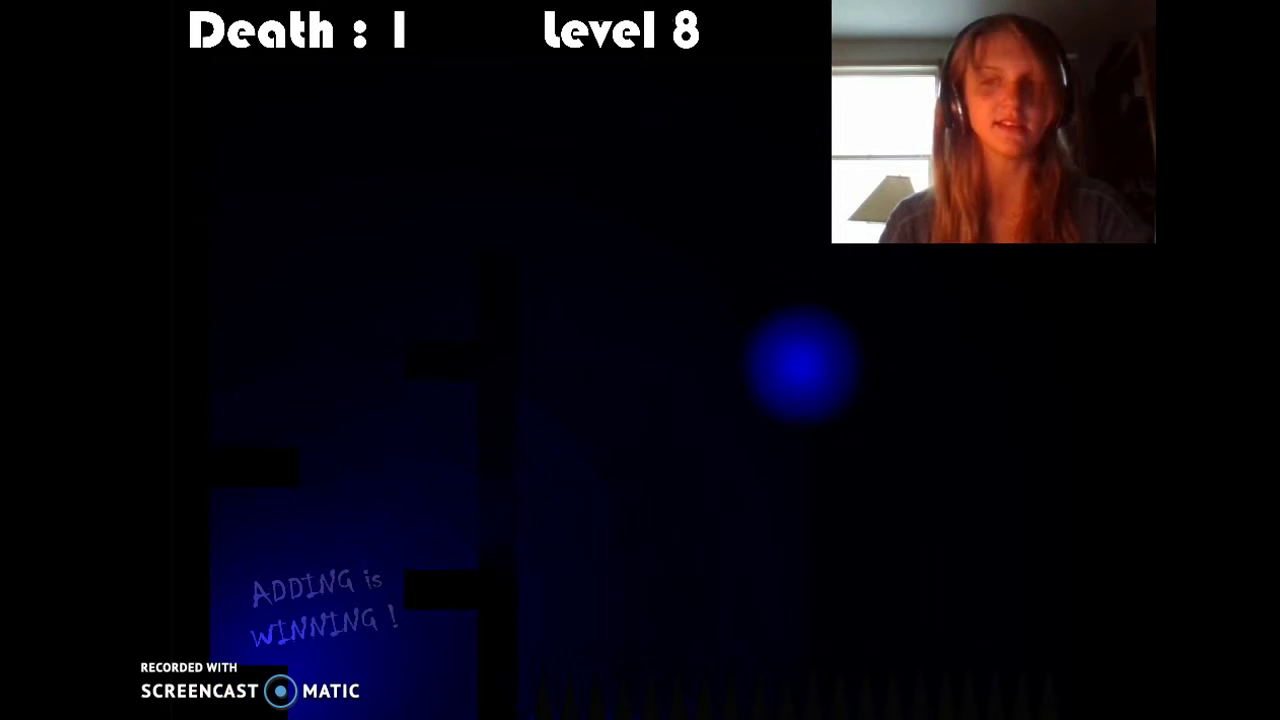
{"action": "key", "text": "Up"}
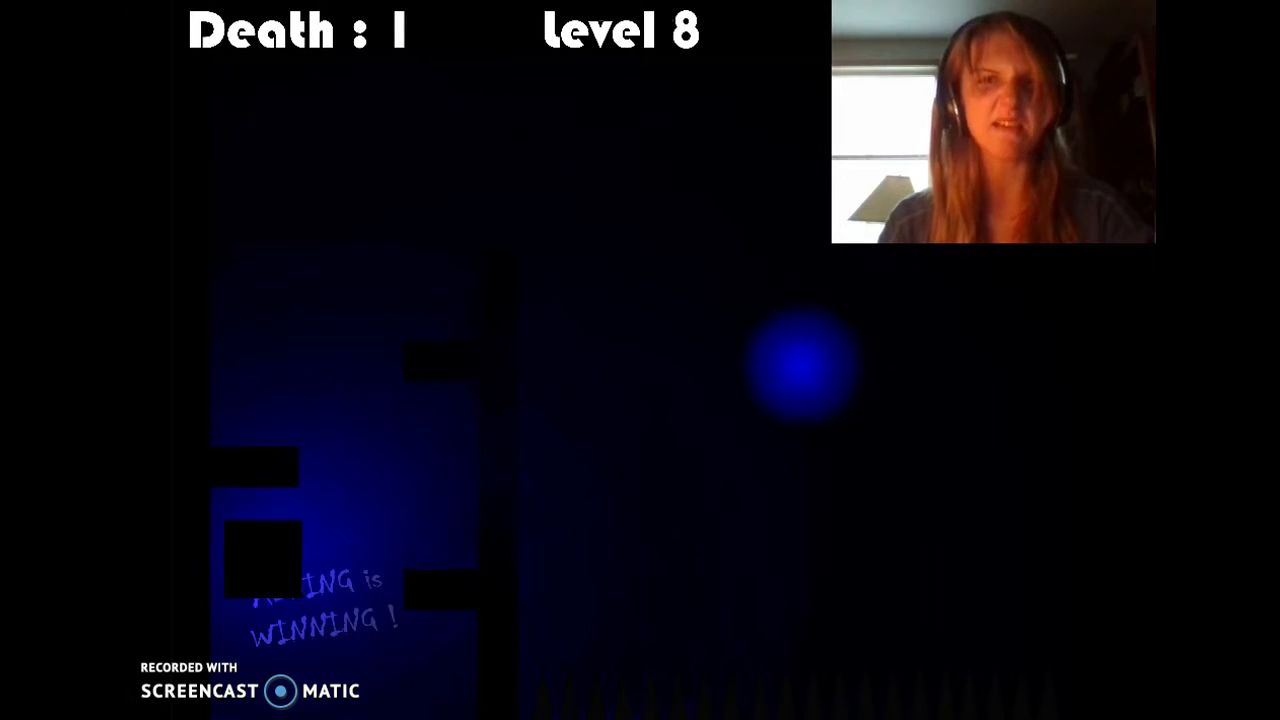
{"action": "key", "text": "Right"}
{"action": "key", "text": "Up"}
{"action": "key", "text": "Right"}
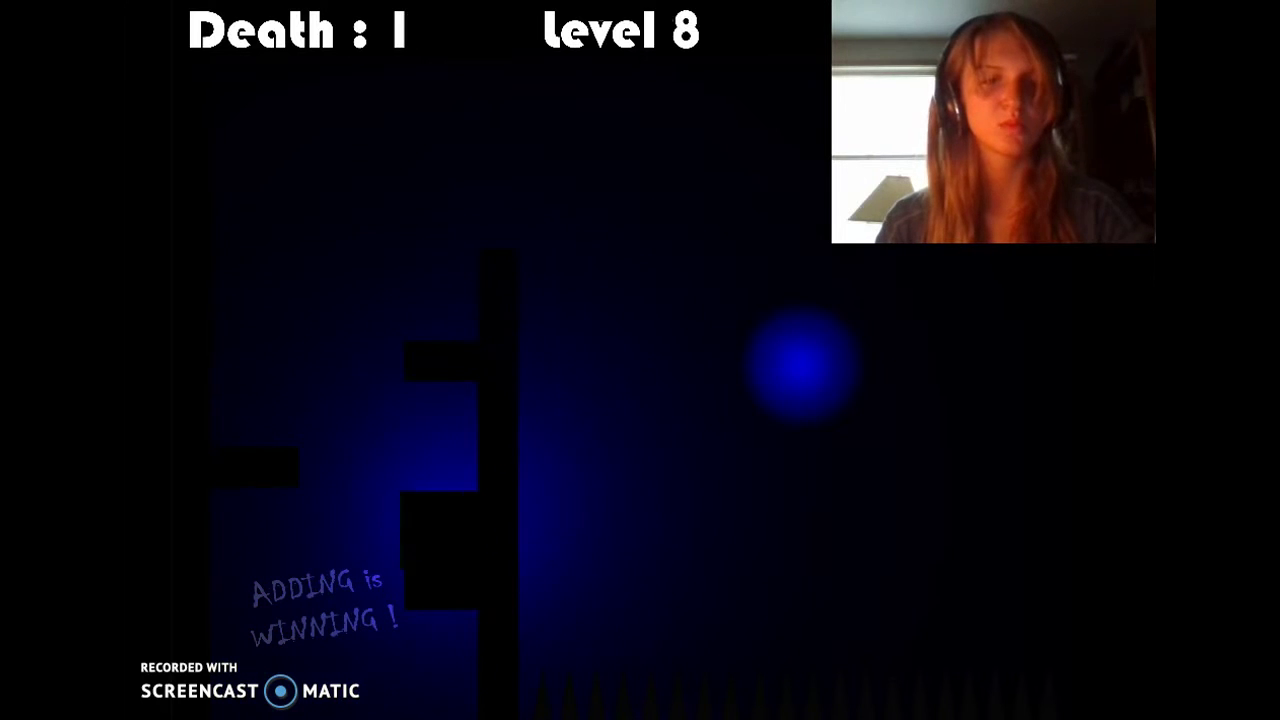
Wall-jump to the pillar top and drop into the blue light
{"action": "key", "text": "Left"}
{"action": "key", "text": "Up"}
{"action": "key", "text": "Up"}
{"action": "key", "text": "Right"}
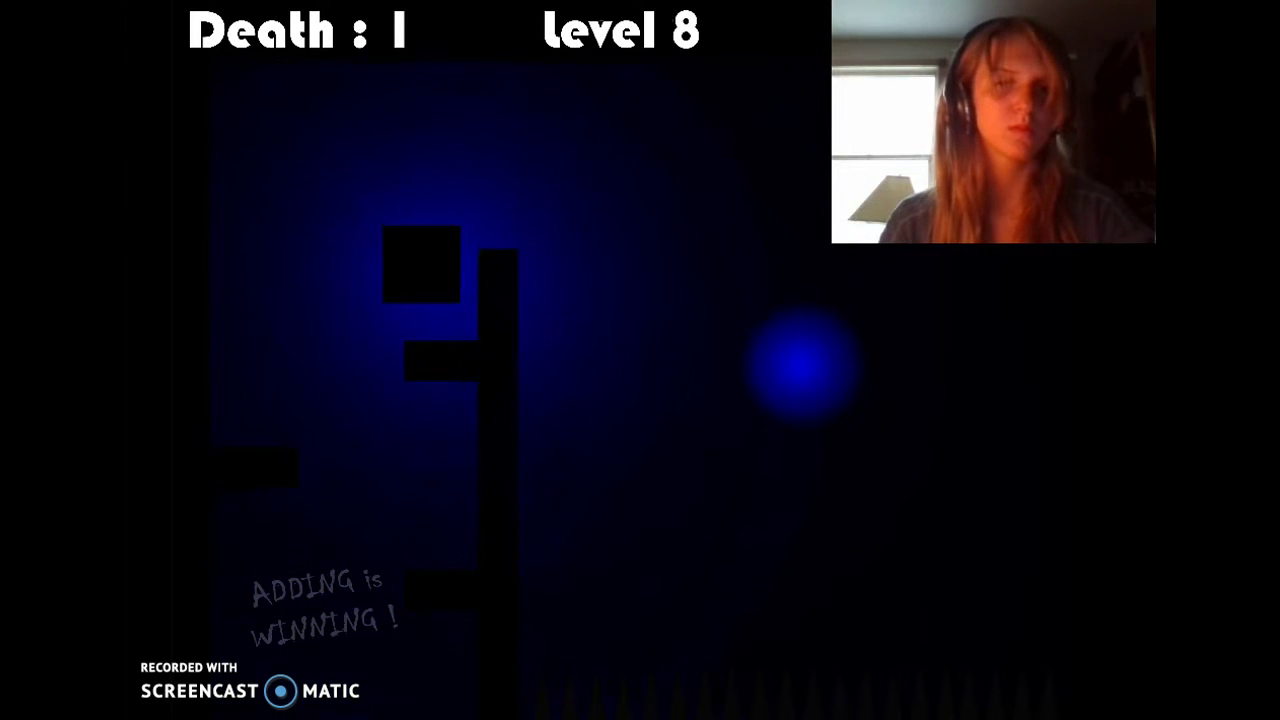
{"action": "key", "text": "Right"}
{"action": "key", "text": "Right"}
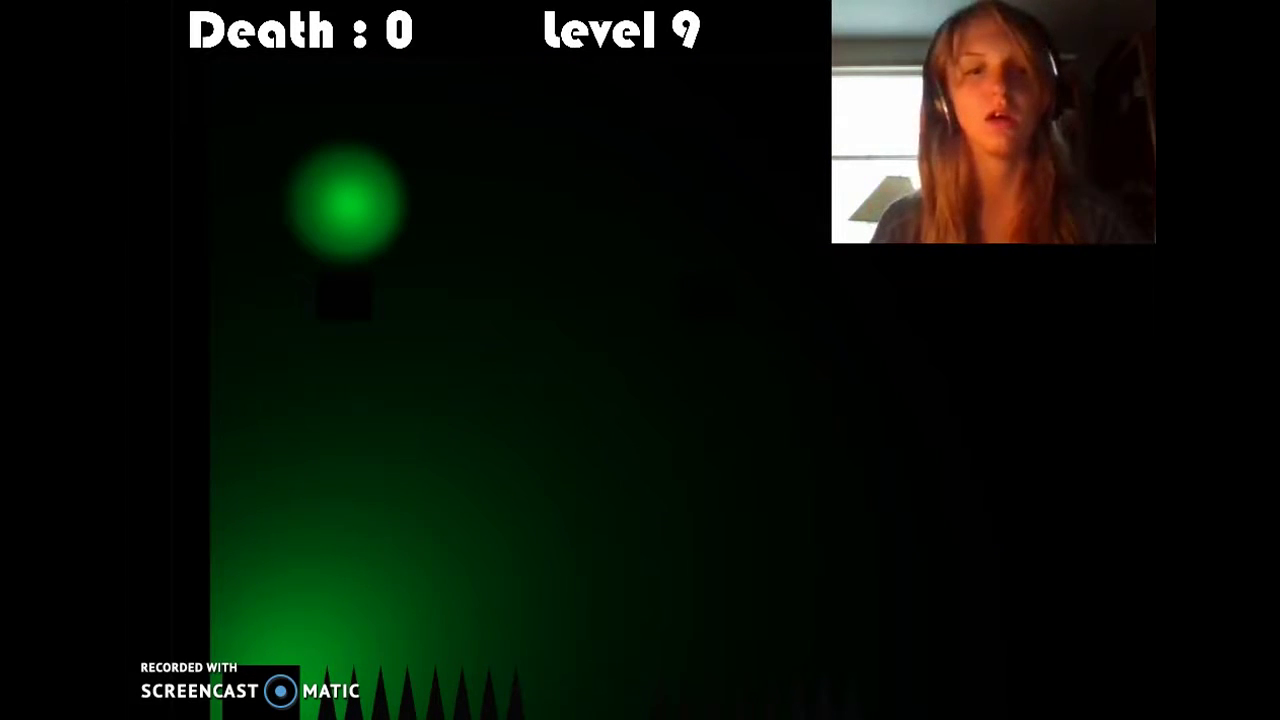
Make the first level 9 attempts, jumping and running right at the spike pit
{"action": "key", "text": "Up"}
{"action": "key", "text": "Right"}
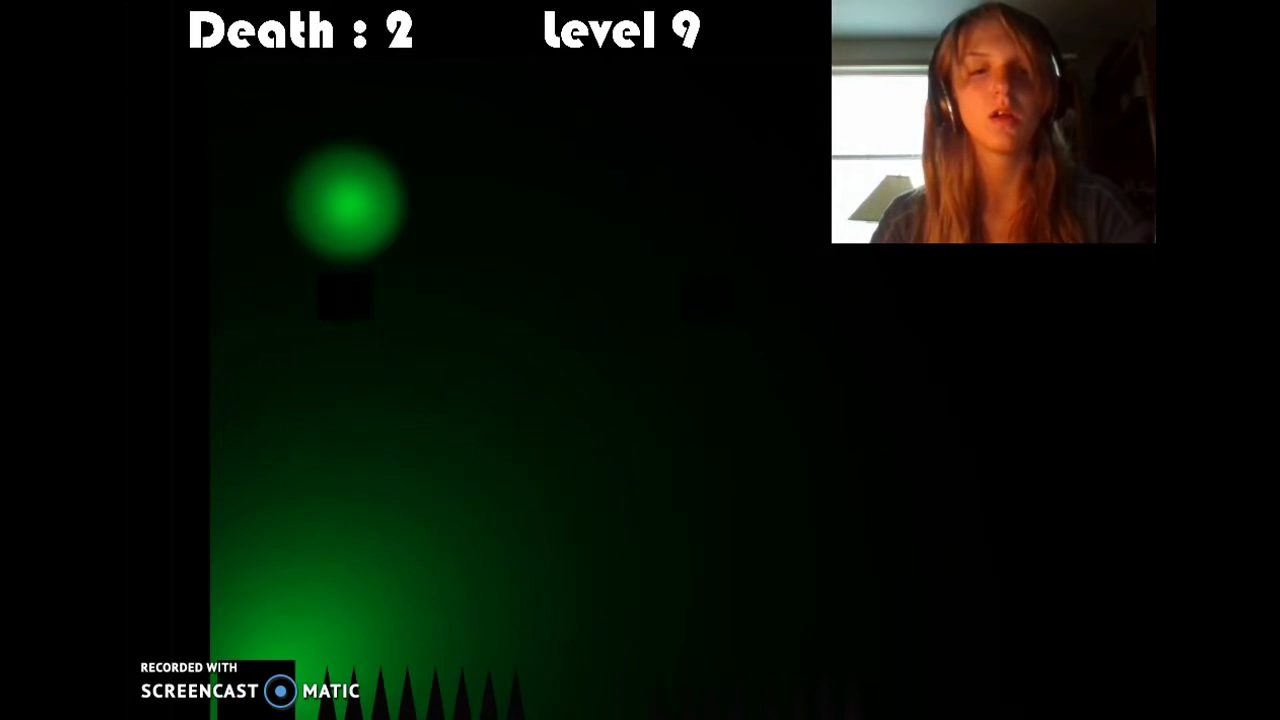
{"action": "key", "text": "Right"}
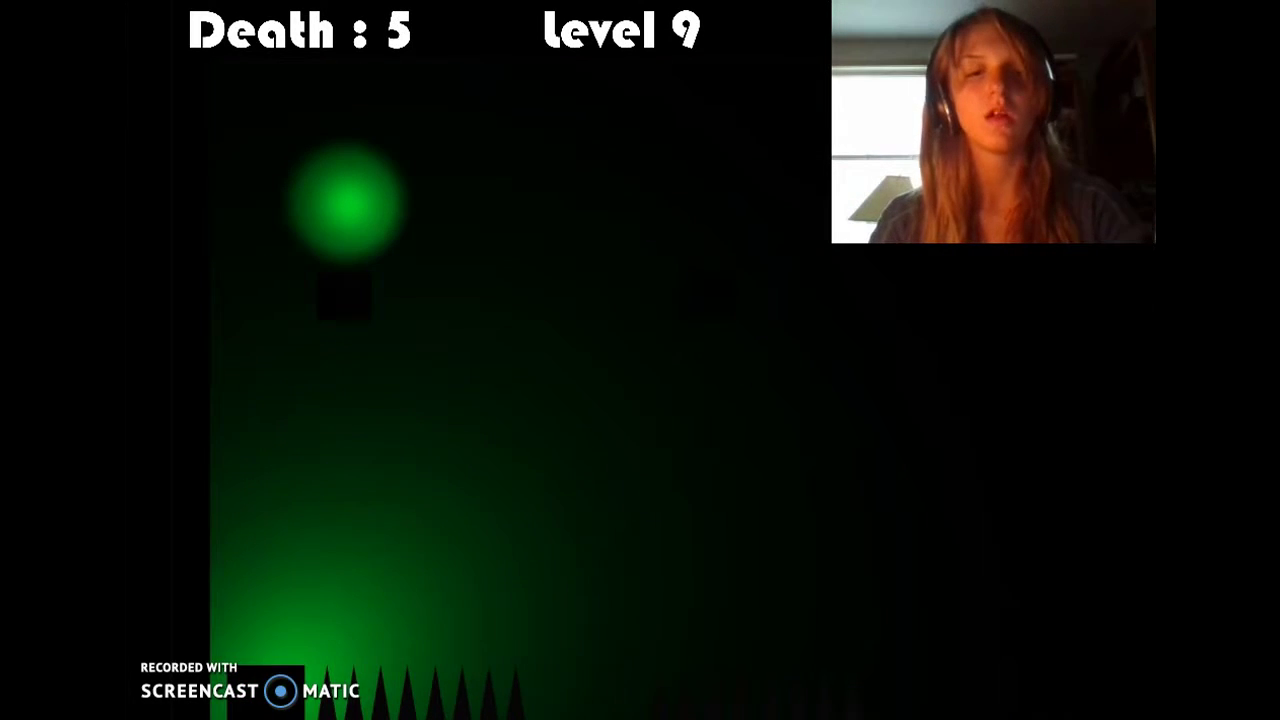
{"action": "key", "text": "Right"}
{"action": "key", "text": "Right"}
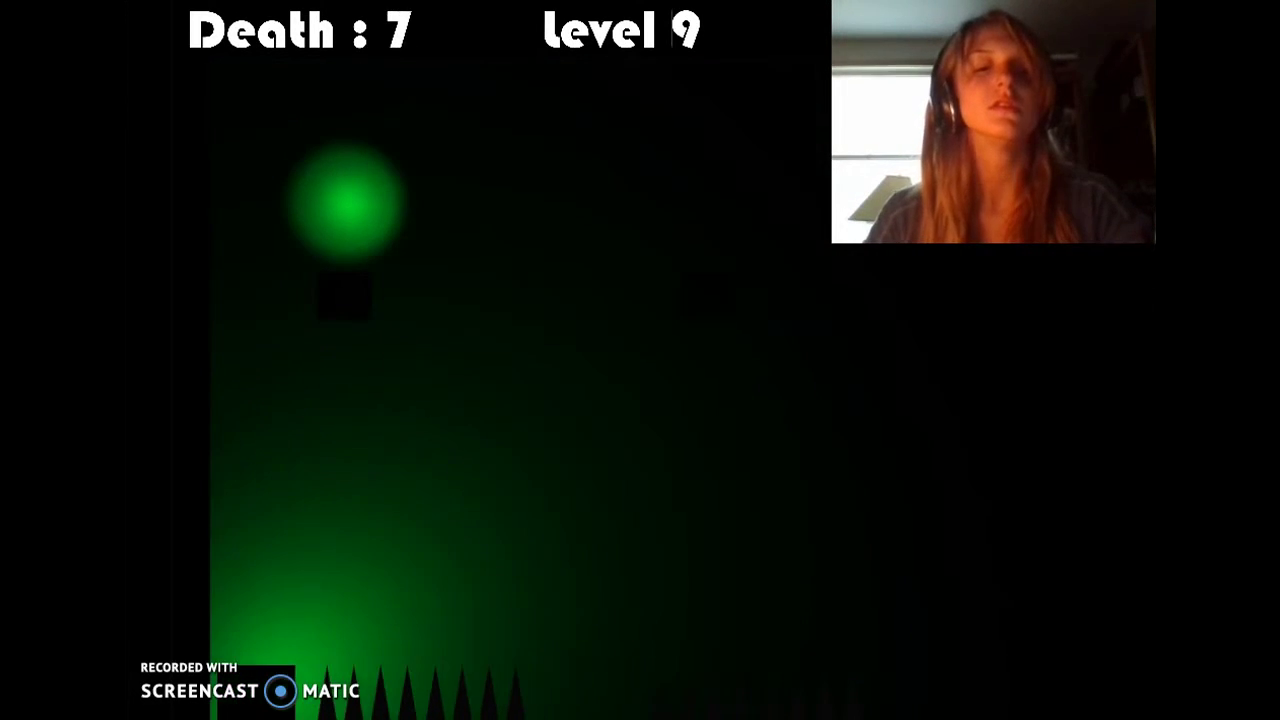
{"action": "key", "text": "Up"}
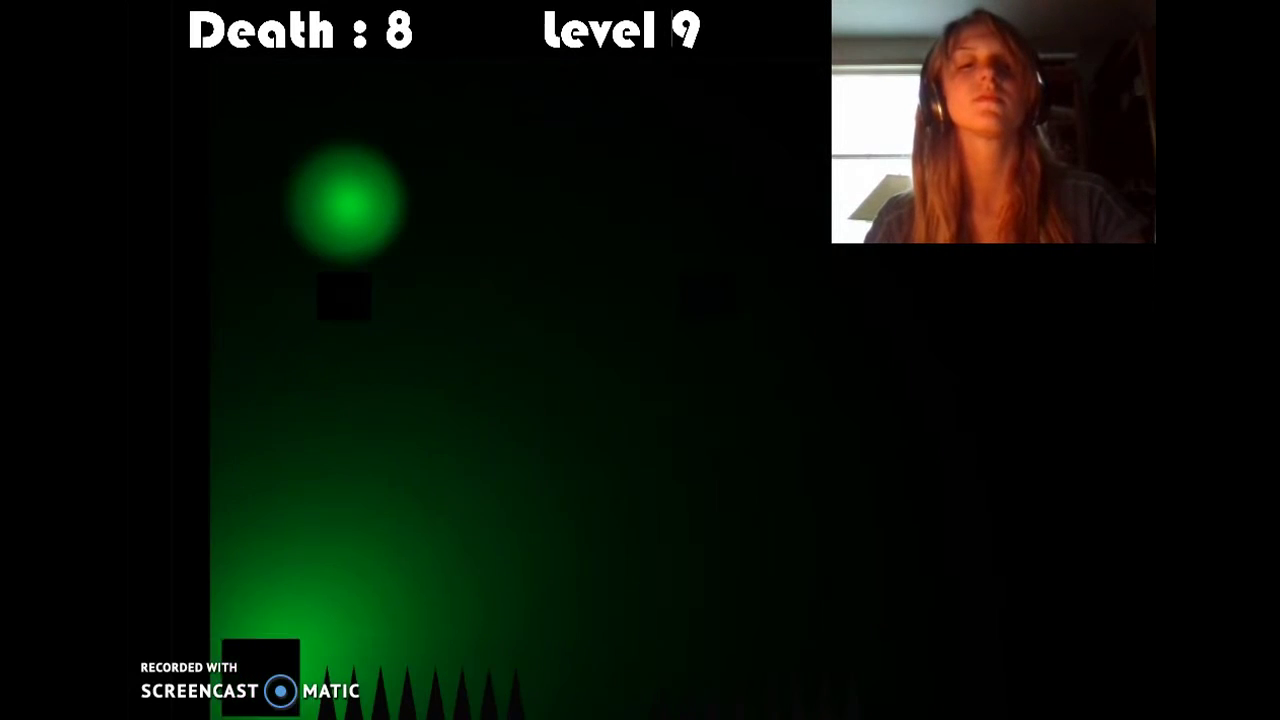
{"action": "key", "text": "Right"}
{"action": "key", "text": "Up"}
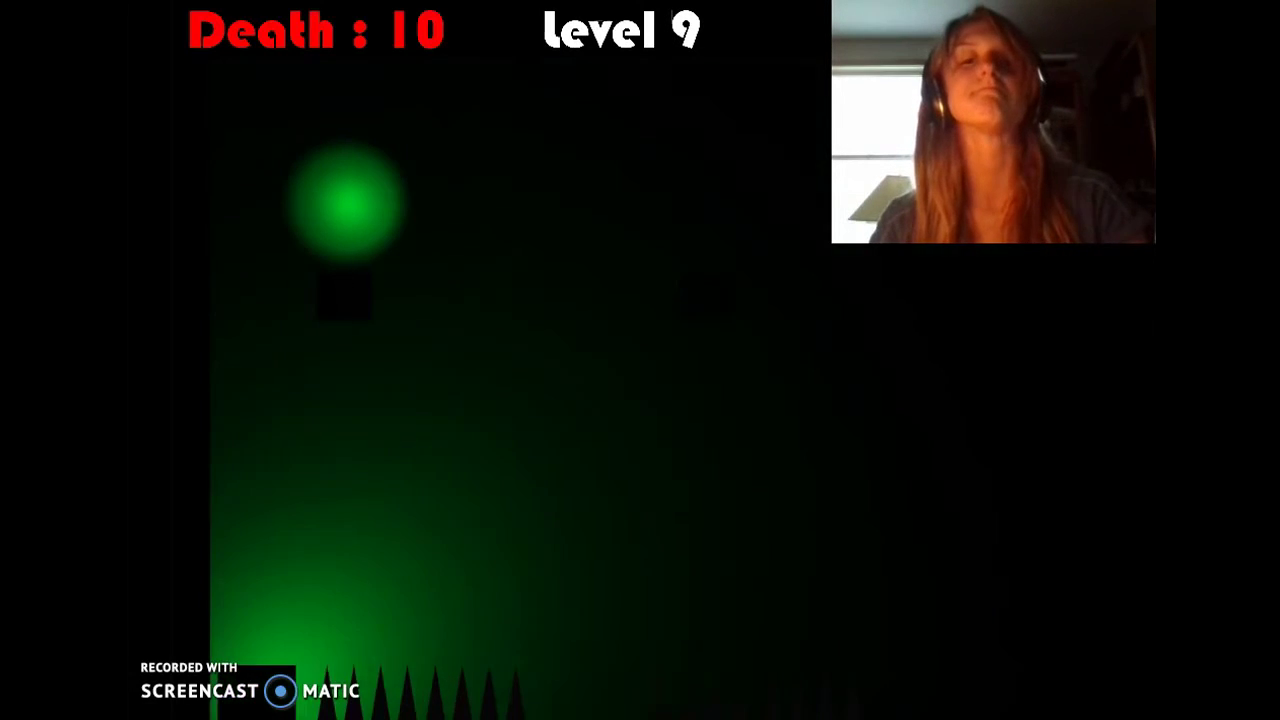
Retry jump-and-right attempts over the spike pit after each respawn
{"action": "key", "text": "Up"}
{"action": "key", "text": "Right"}
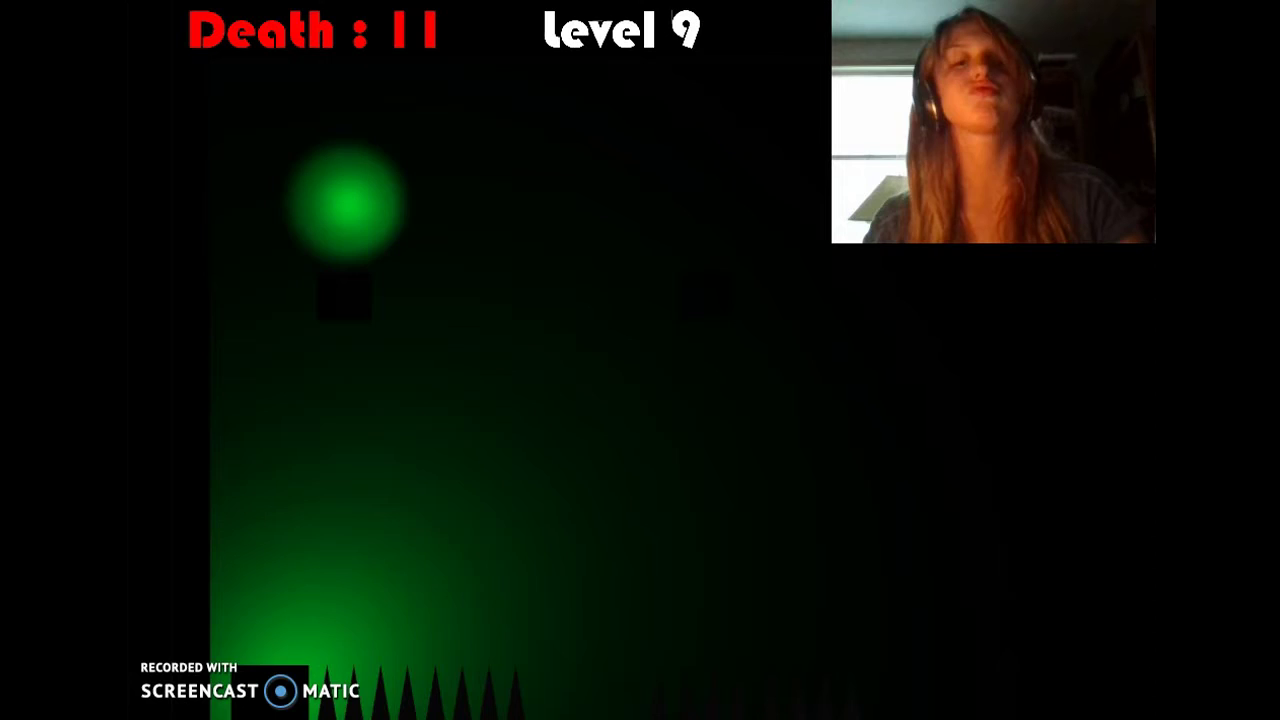
{"action": "key", "text": "Up"}
{"action": "key", "text": "Right"}
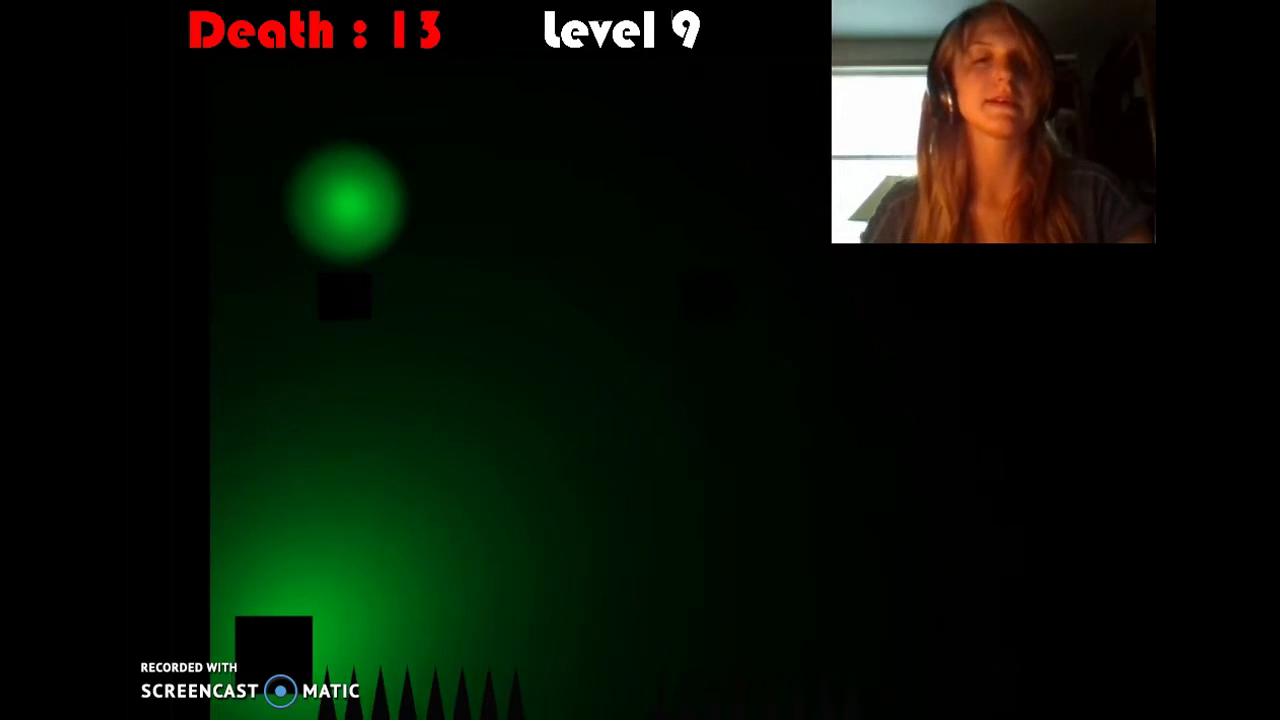
{"action": "key", "text": "Up"}
{"action": "key", "text": "Right"}
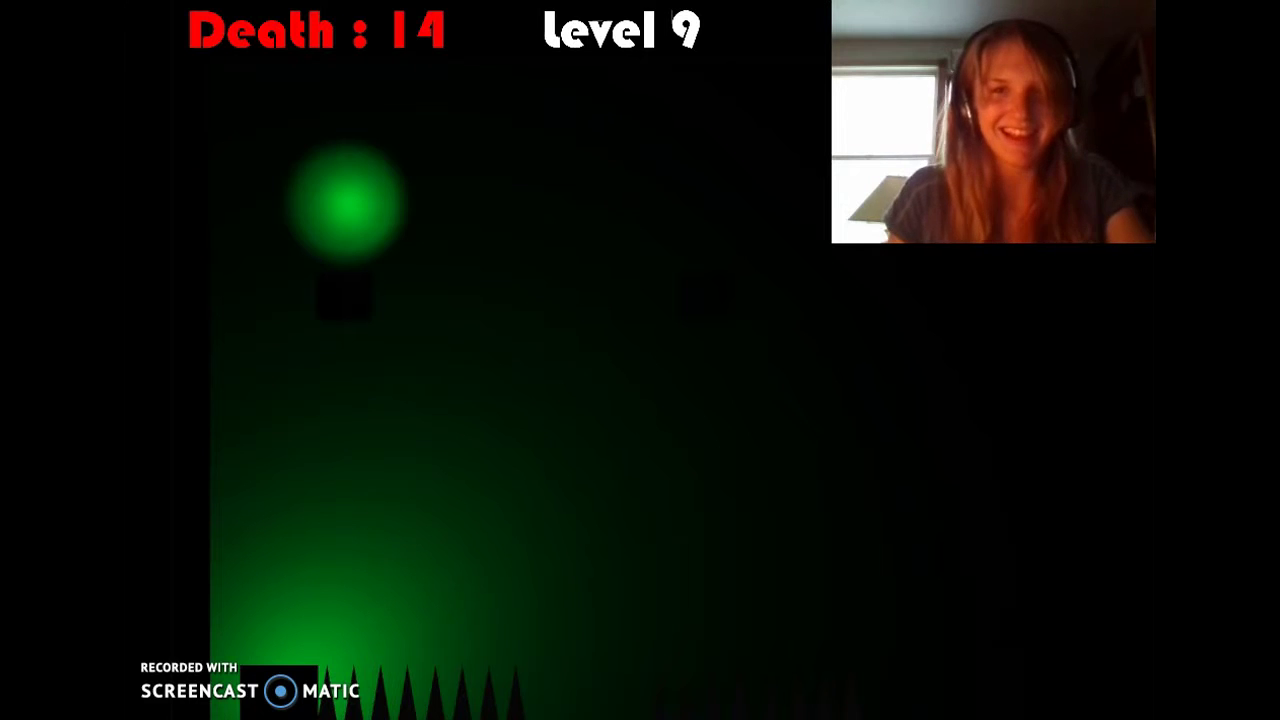
{"action": "key", "text": "Up"}
{"action": "key", "text": "Right"}
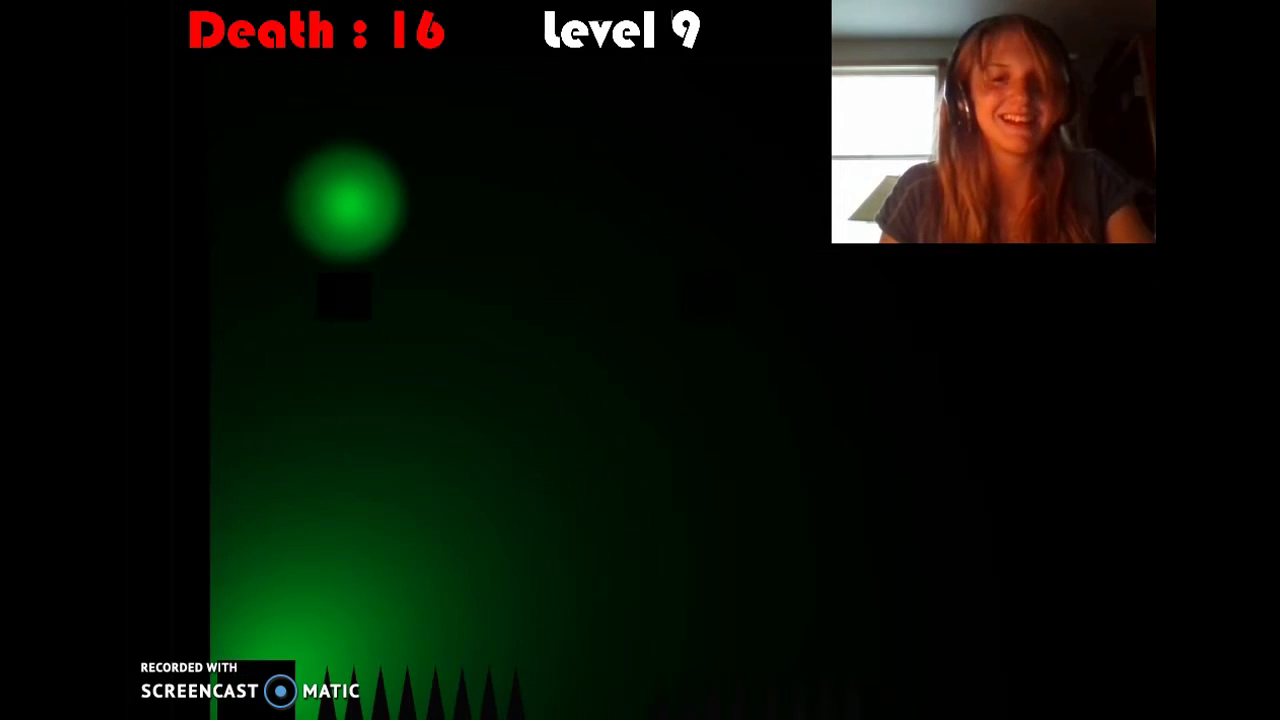
Keep jumping from the bottom-left spawn, steering right across the pit
{"action": "key", "text": "Up"}
{"action": "key", "text": "Right"}
{"action": "key", "text": "Up"}
{"action": "key", "text": "Right"}
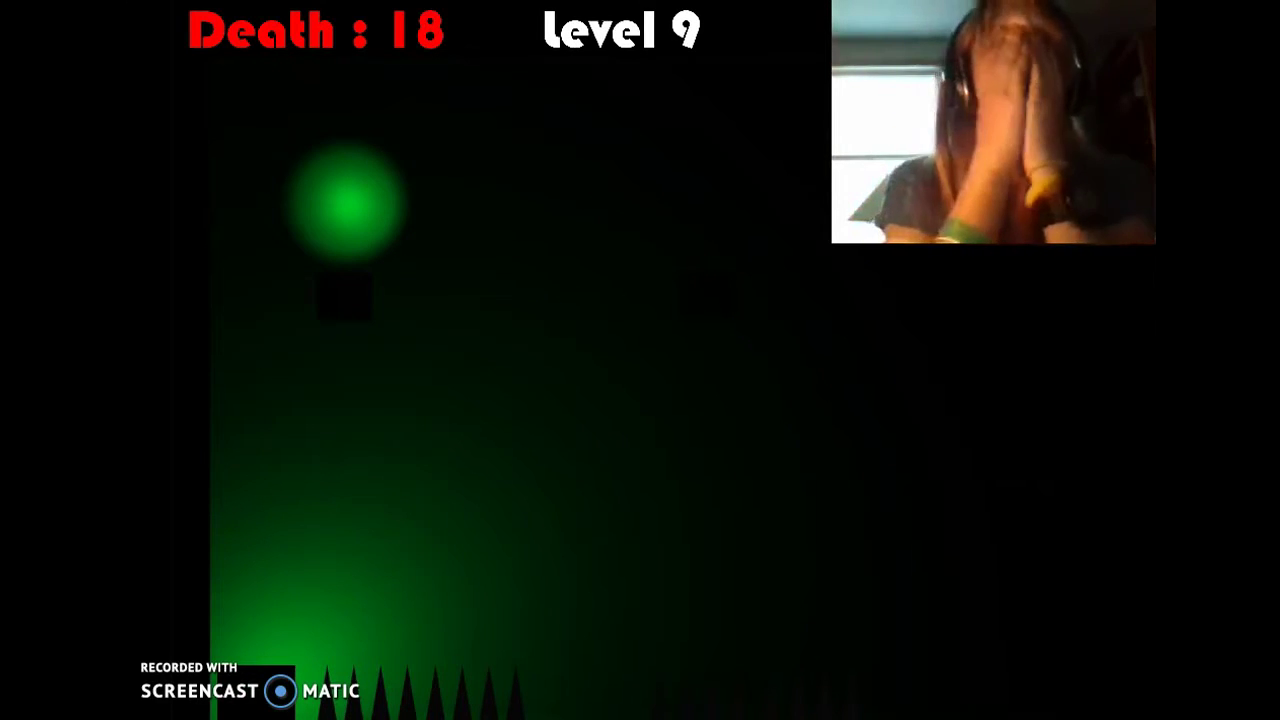
{"action": "key", "text": "Up"}
{"action": "key", "text": "Right"}
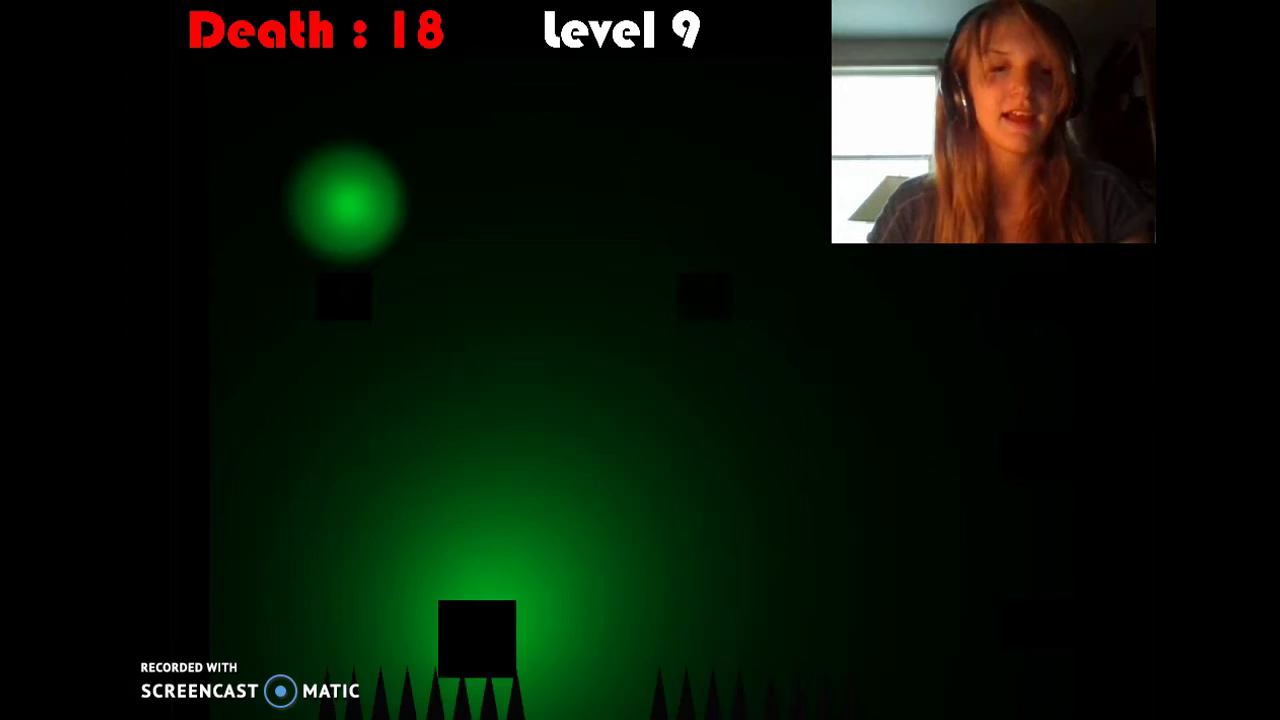
{"action": "key", "text": "Right"}
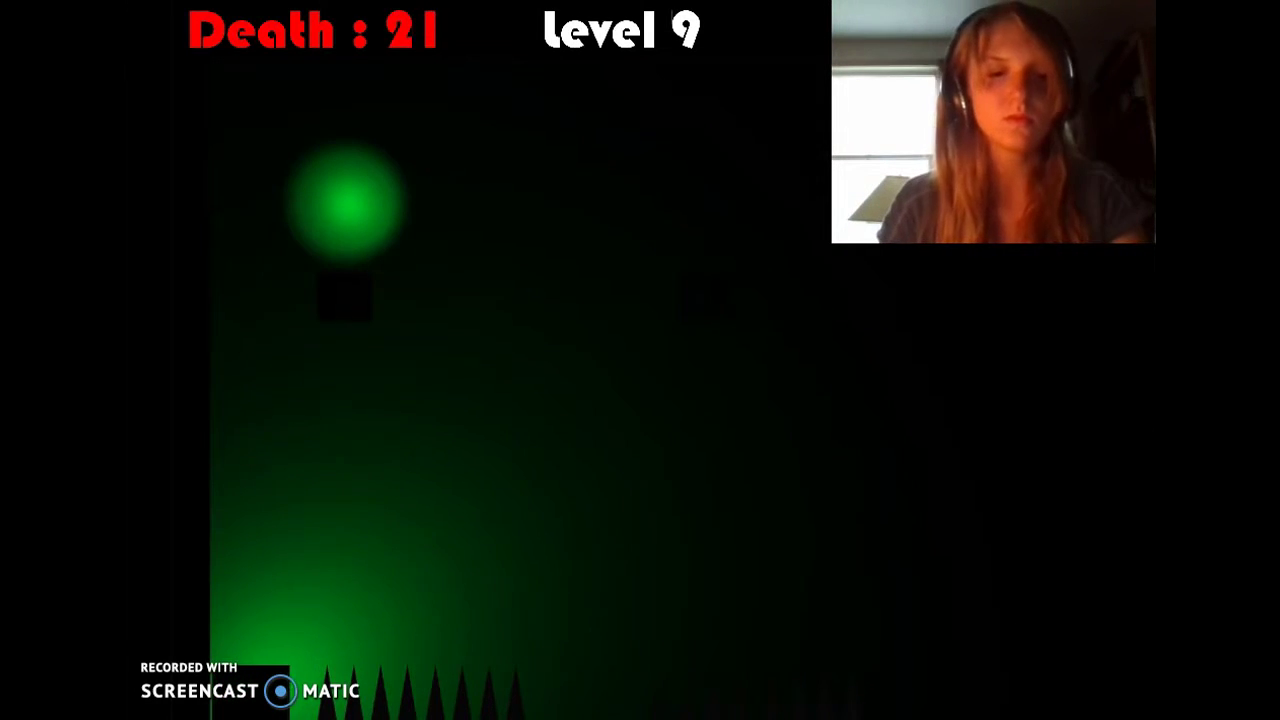
Try more airborne rightward jumps to clear the spike pit
{"action": "key", "text": "Up"}
{"action": "key", "text": "Right"}
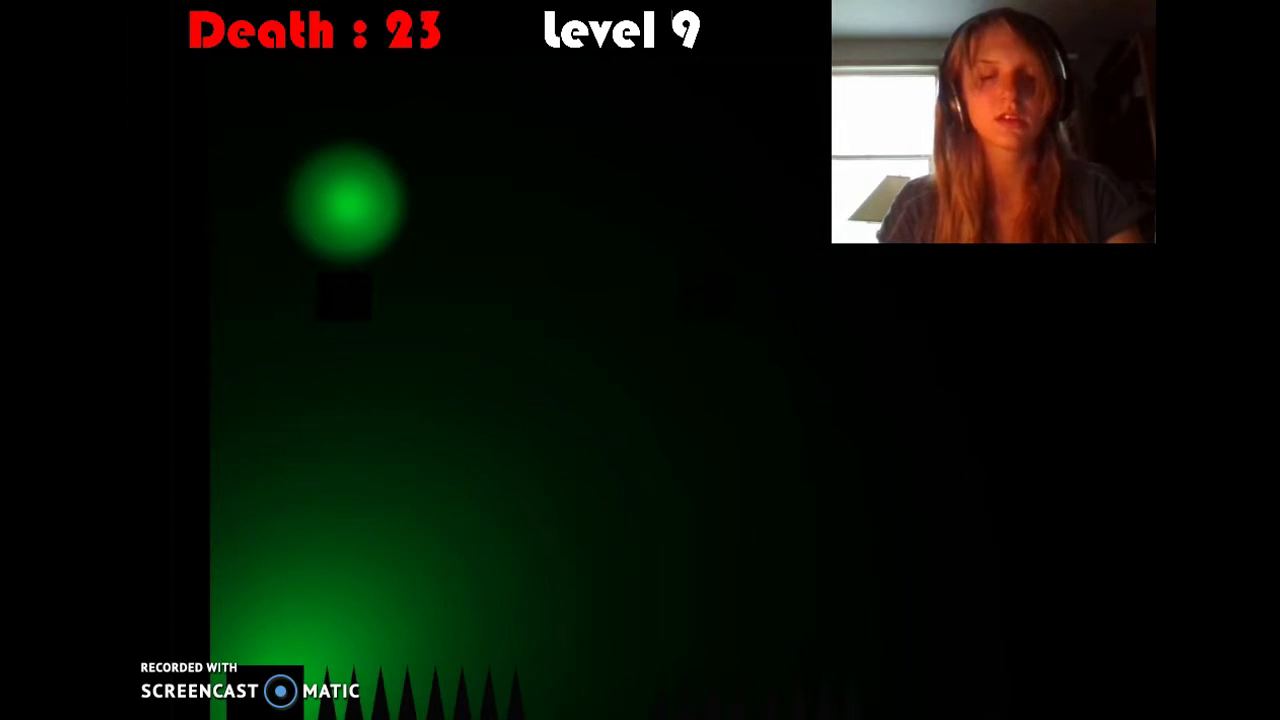
{"action": "key", "text": "Up"}
{"action": "key", "text": "Up"}
{"action": "key", "text": "Right"}
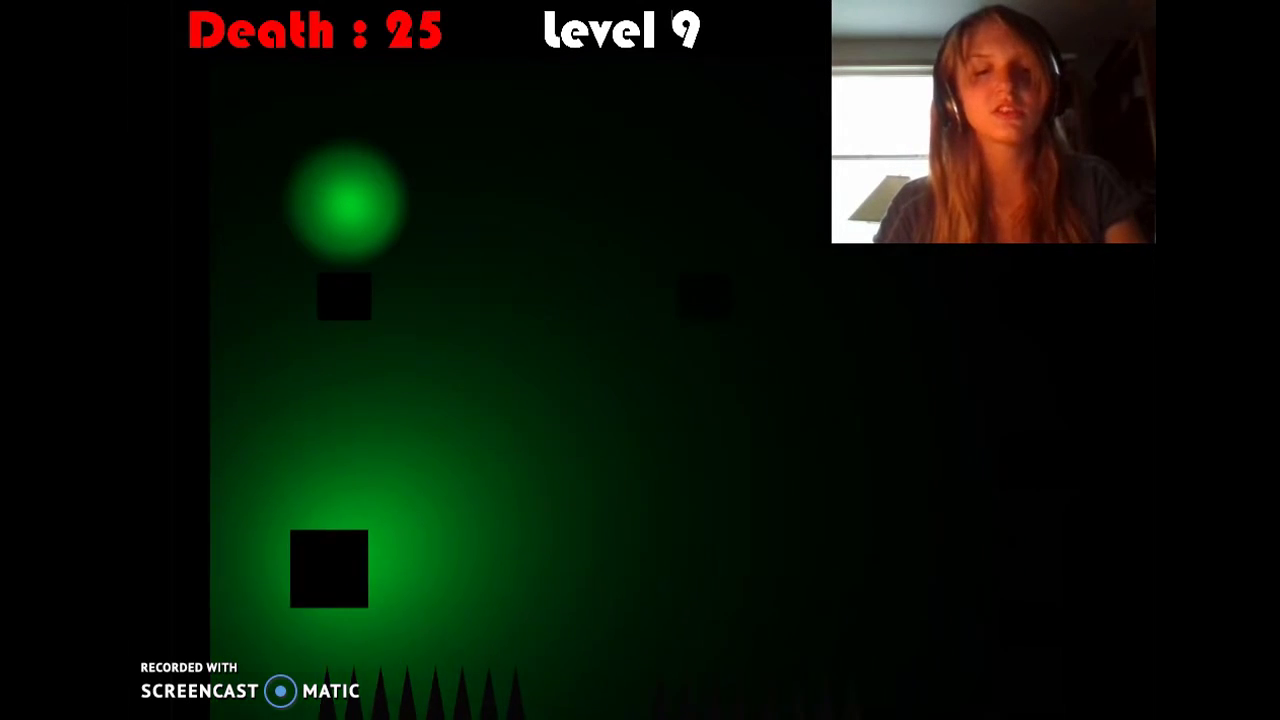
{"action": "key", "text": "Up"}
{"action": "key", "text": "Right"}
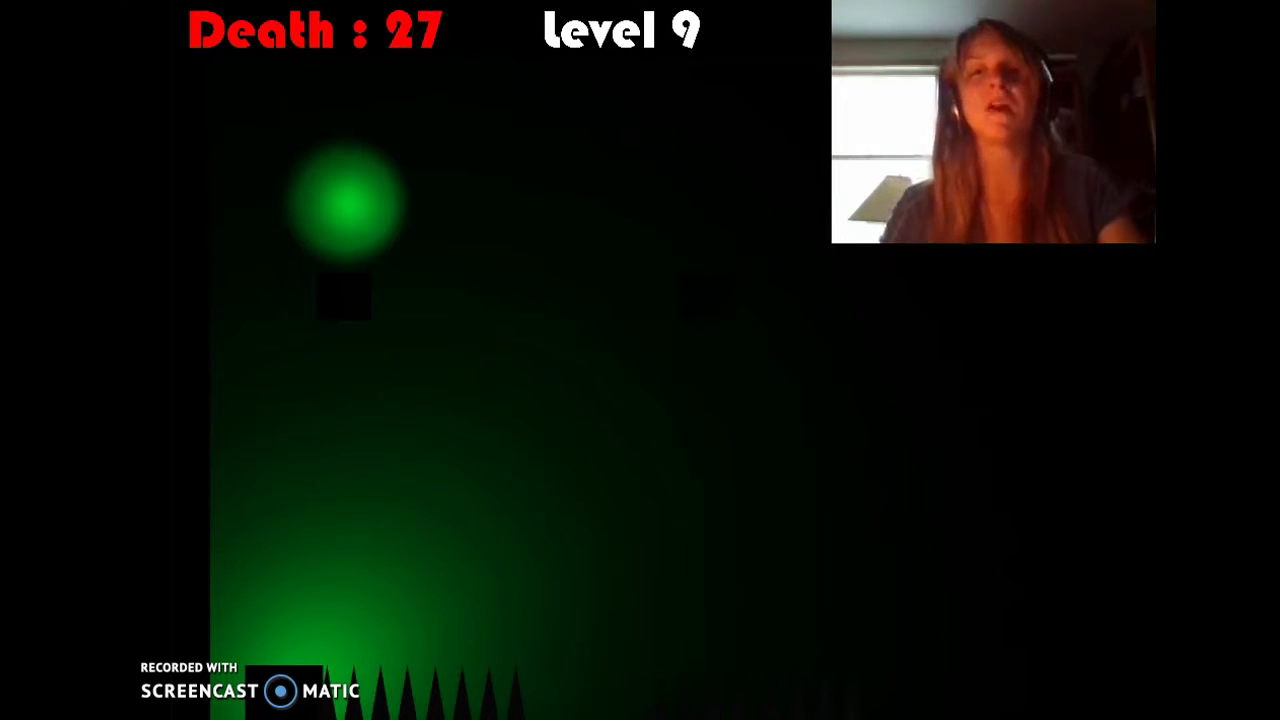
{"action": "key", "text": "Up"}
{"action": "key", "text": "Right"}
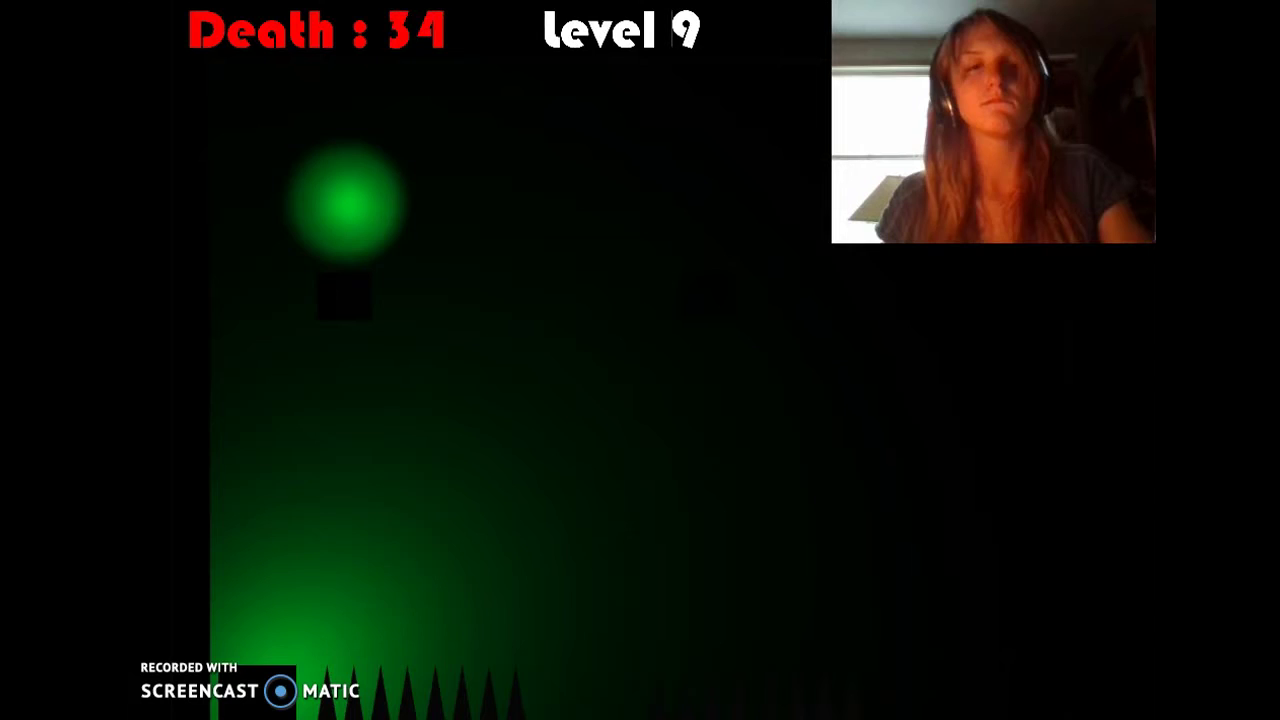
Repeat up-and-right jumps from spawn, pushing the square over the spikes
{"action": "key", "text": "Up"}
{"action": "key", "text": "Right"}
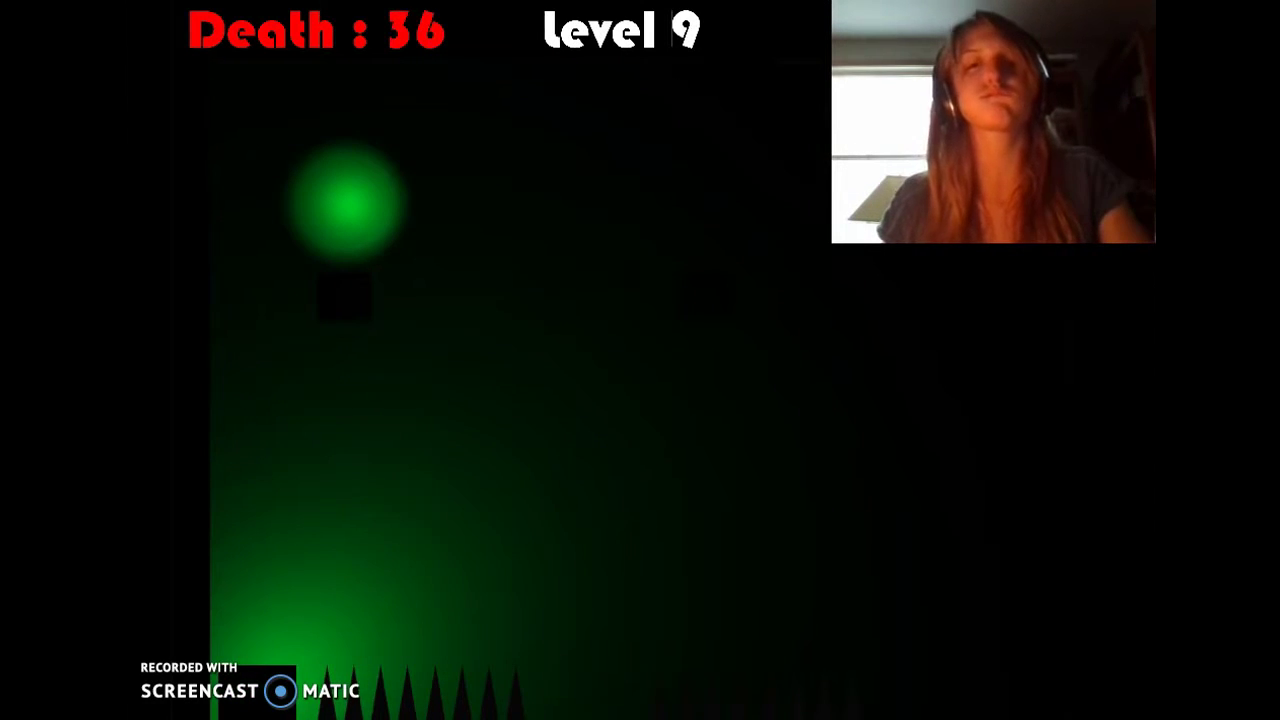
{"action": "key", "text": "Up"}
{"action": "key", "text": "Right"}
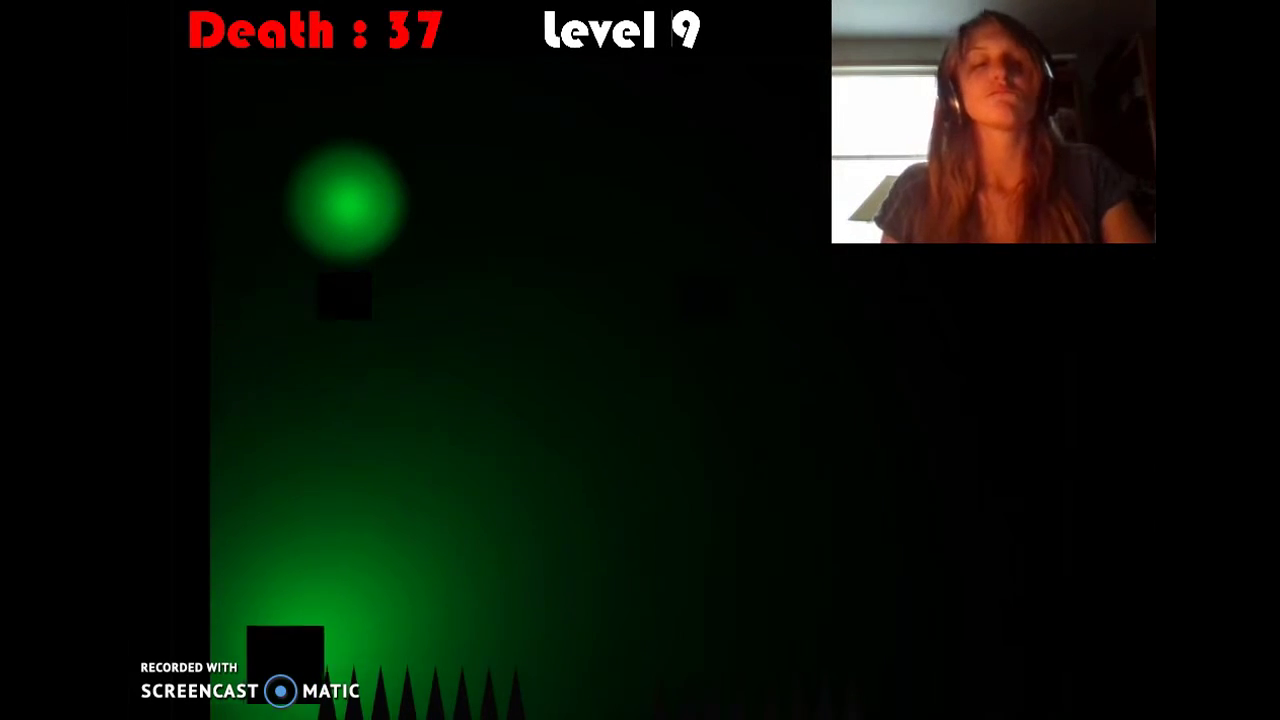
{"action": "key", "text": "Up"}
{"action": "key", "text": "Right"}
{"action": "key", "text": "Up"}
{"action": "key", "text": "Right"}
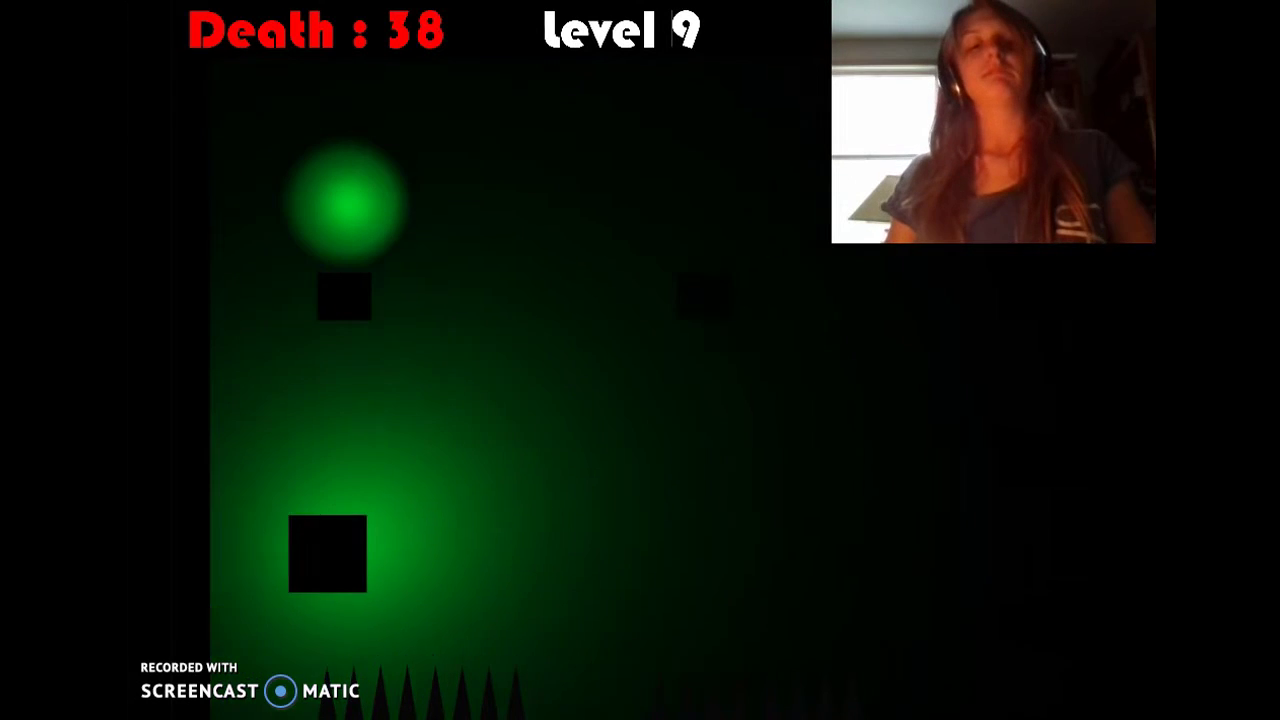
Continue retrying mid-air rightward jumps toward the gap after deaths
{"action": "key", "text": "Up"}
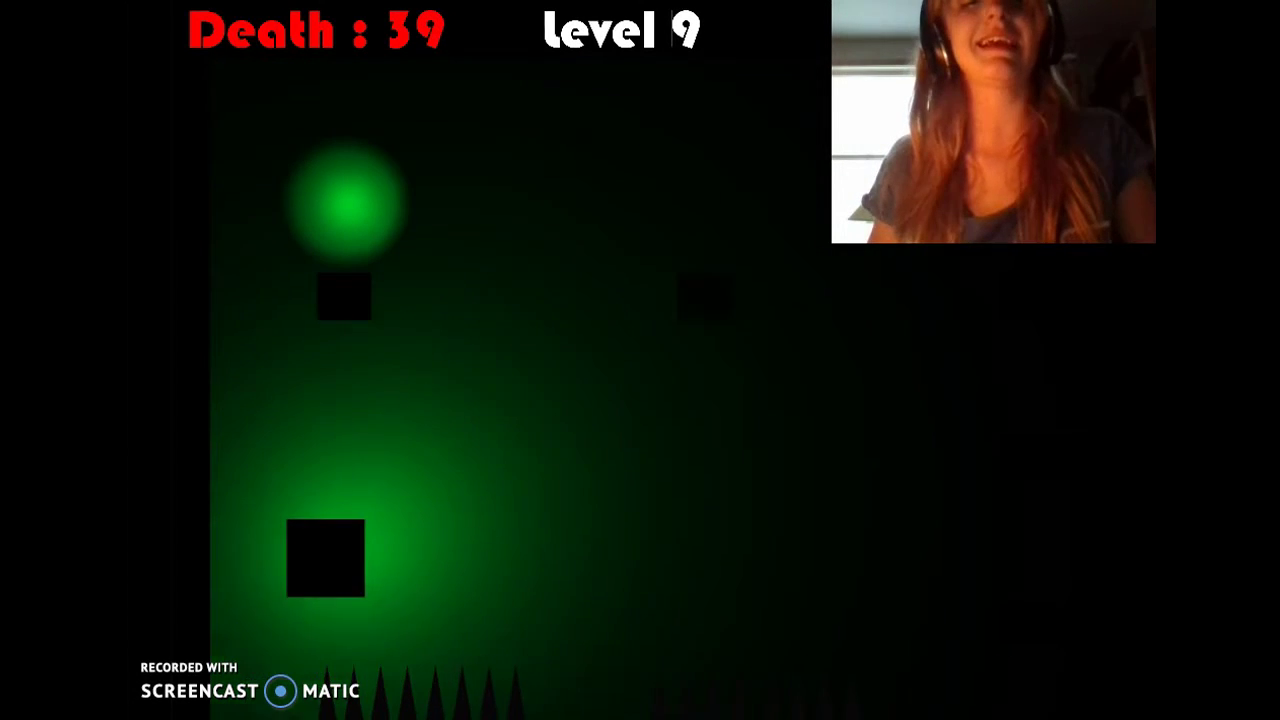
{"action": "key", "text": "Right"}
{"action": "key", "text": "Up"}
{"action": "key", "text": "Right"}
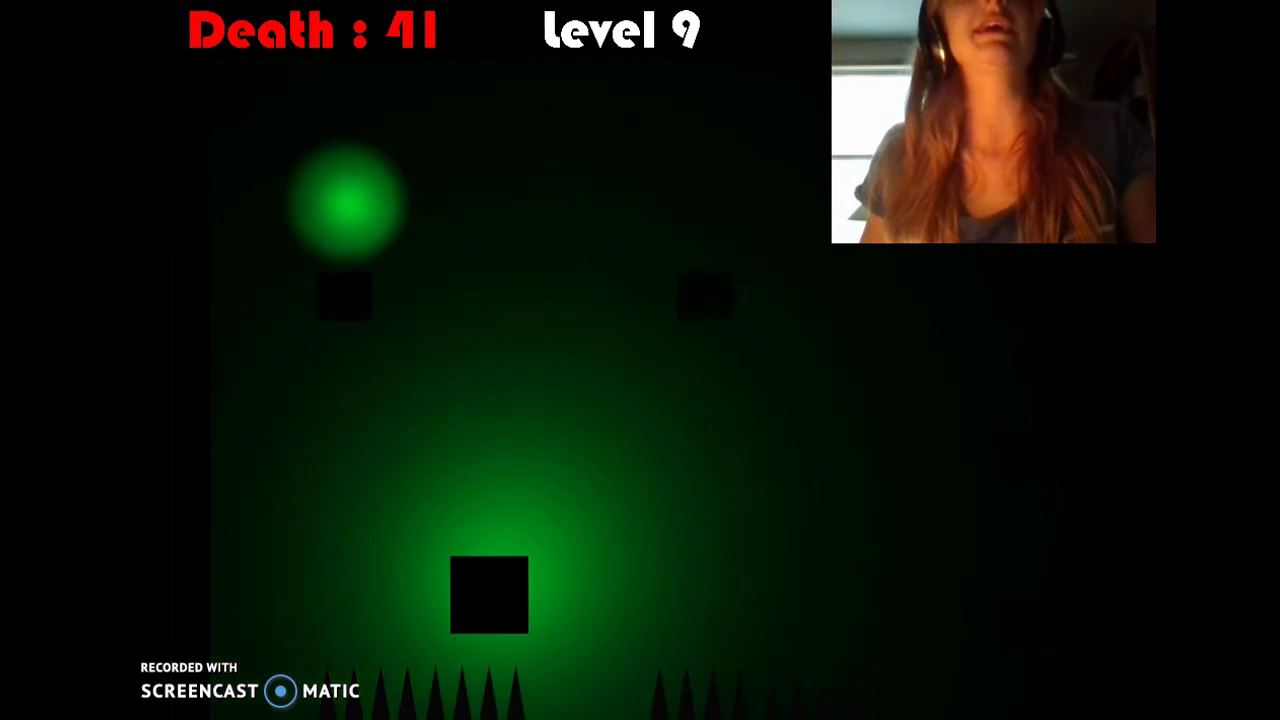
{"action": "key", "text": "Up"}
{"action": "key", "text": "Right"}
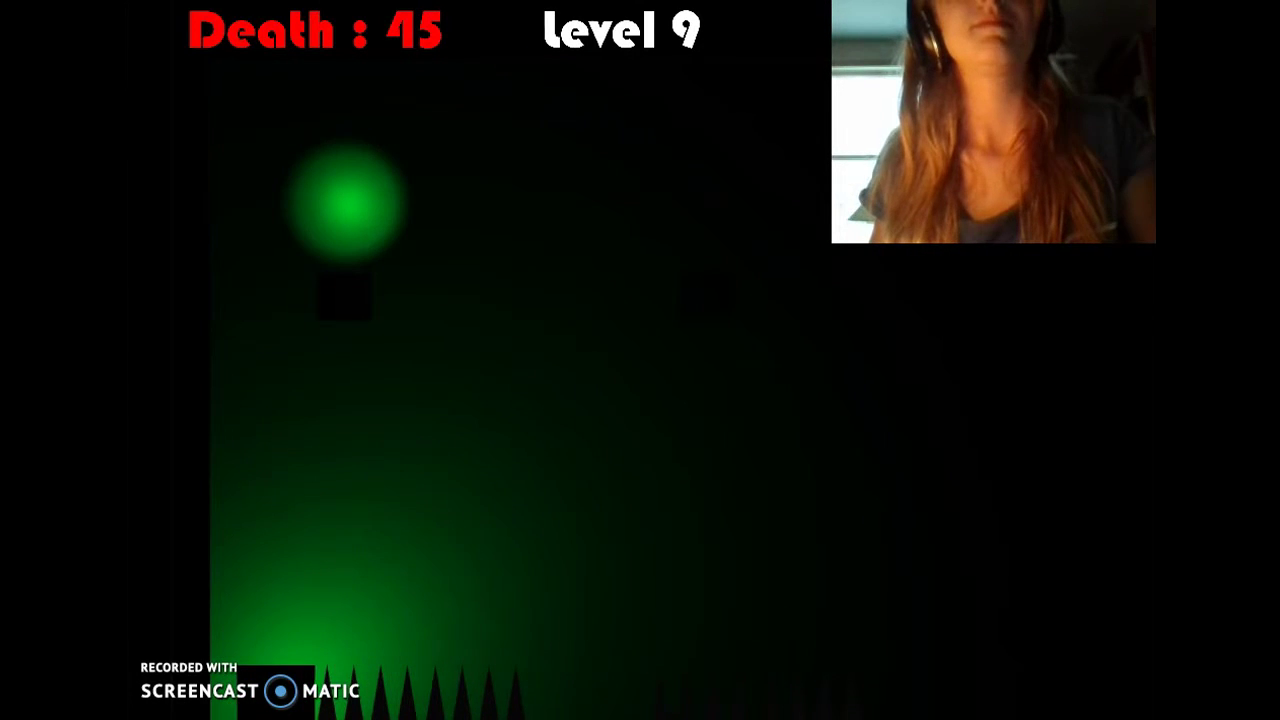
{"action": "key", "text": "Up"}
{"action": "key", "text": "Right"}
Jump from the start and shuffle right and left near the spikes
{"action": "key", "text": "Up"}
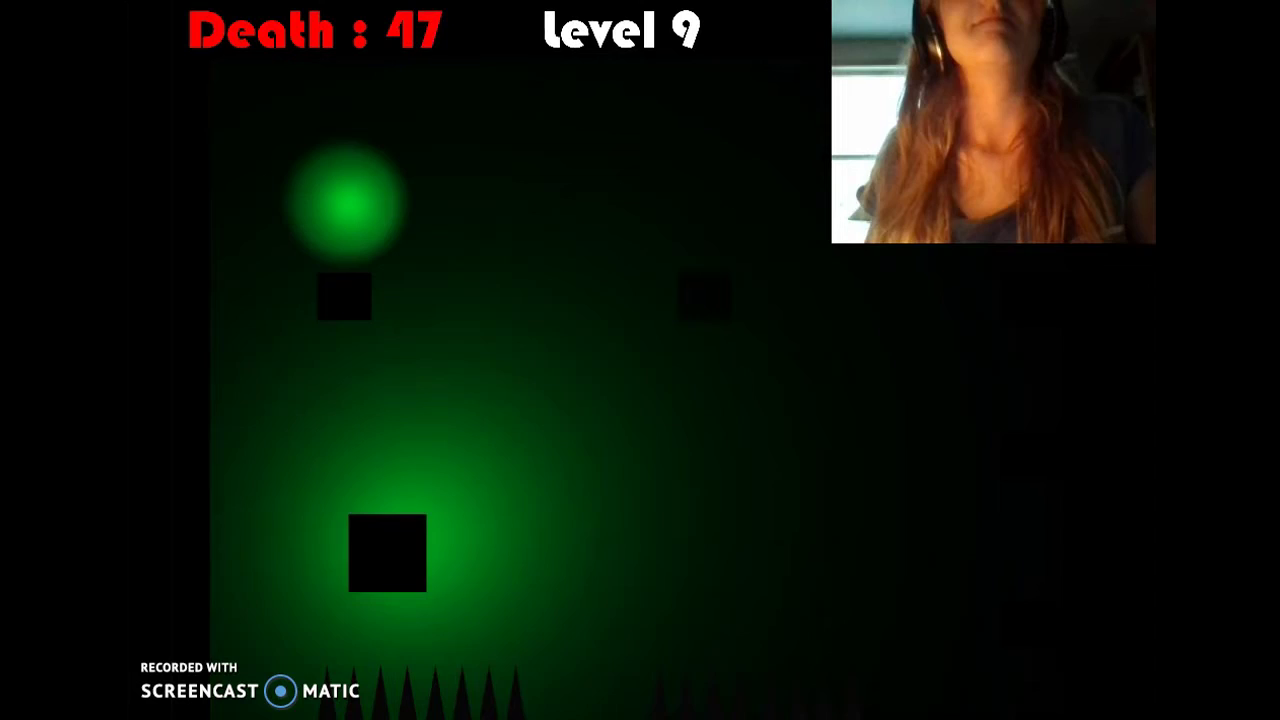
{"action": "key", "text": "Right"}
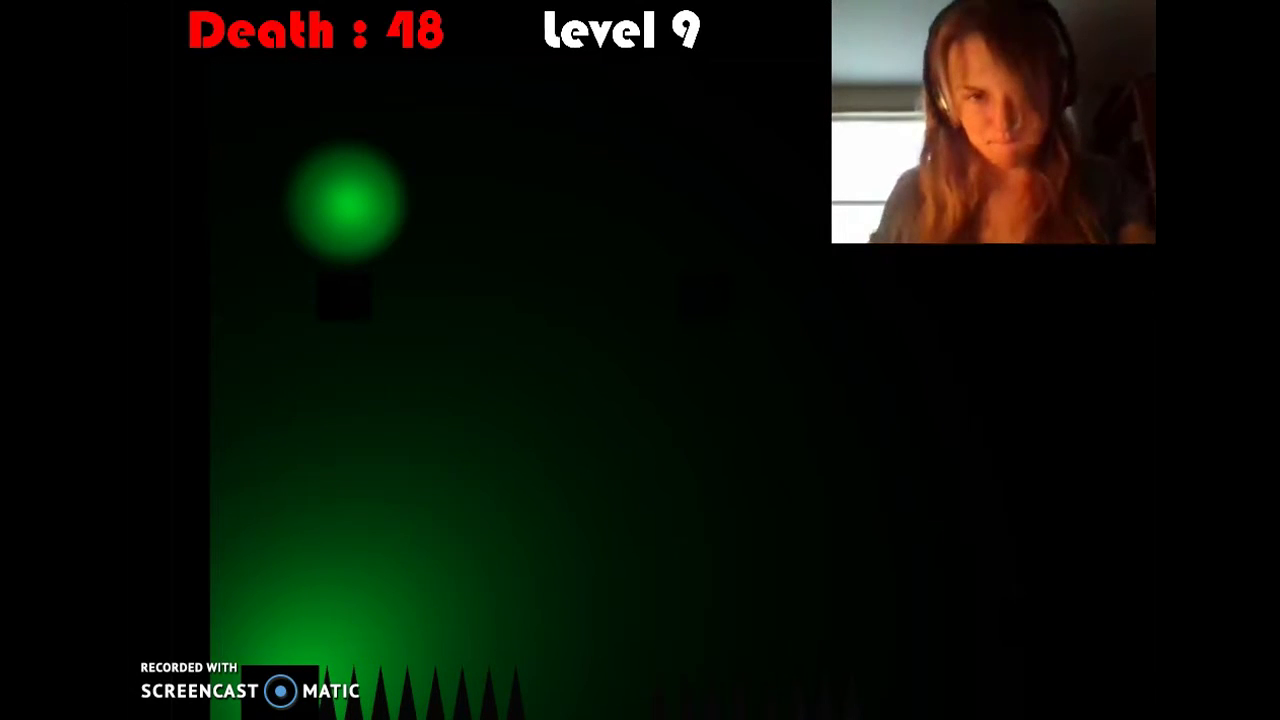
{"action": "key", "text": "Right"}
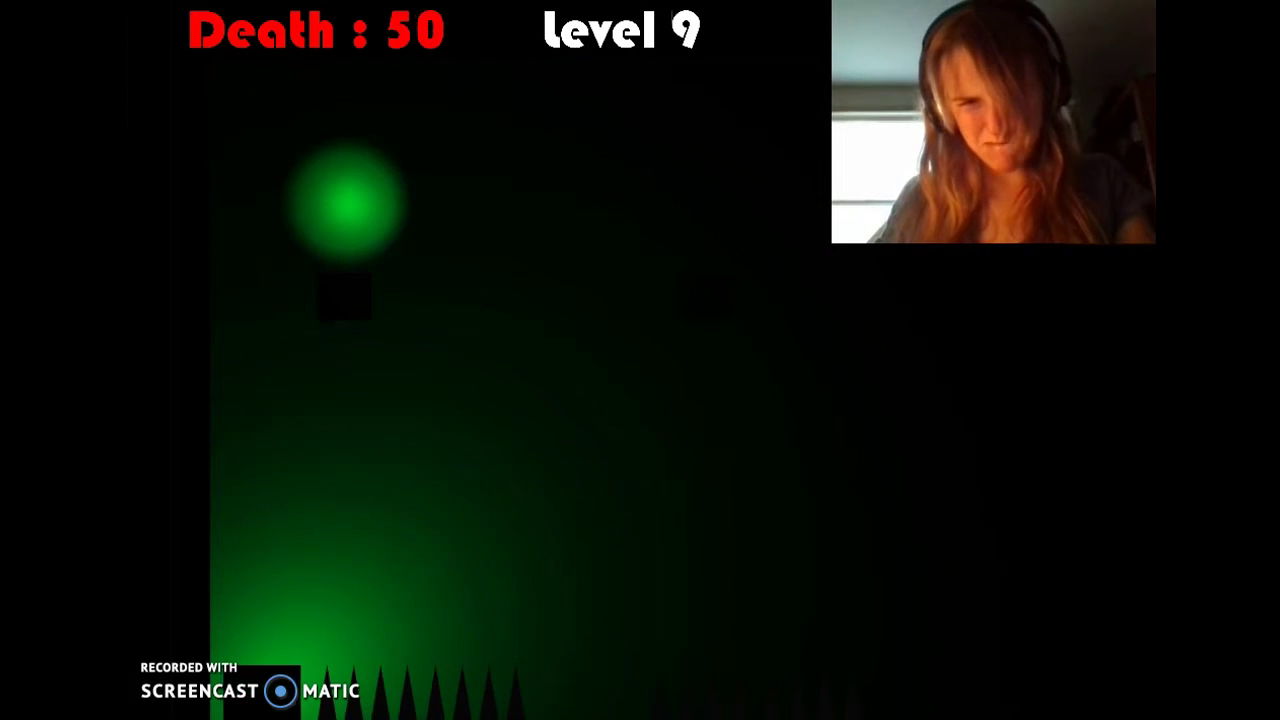
{"action": "key", "text": "Left"}
{"action": "key", "text": "Right"}
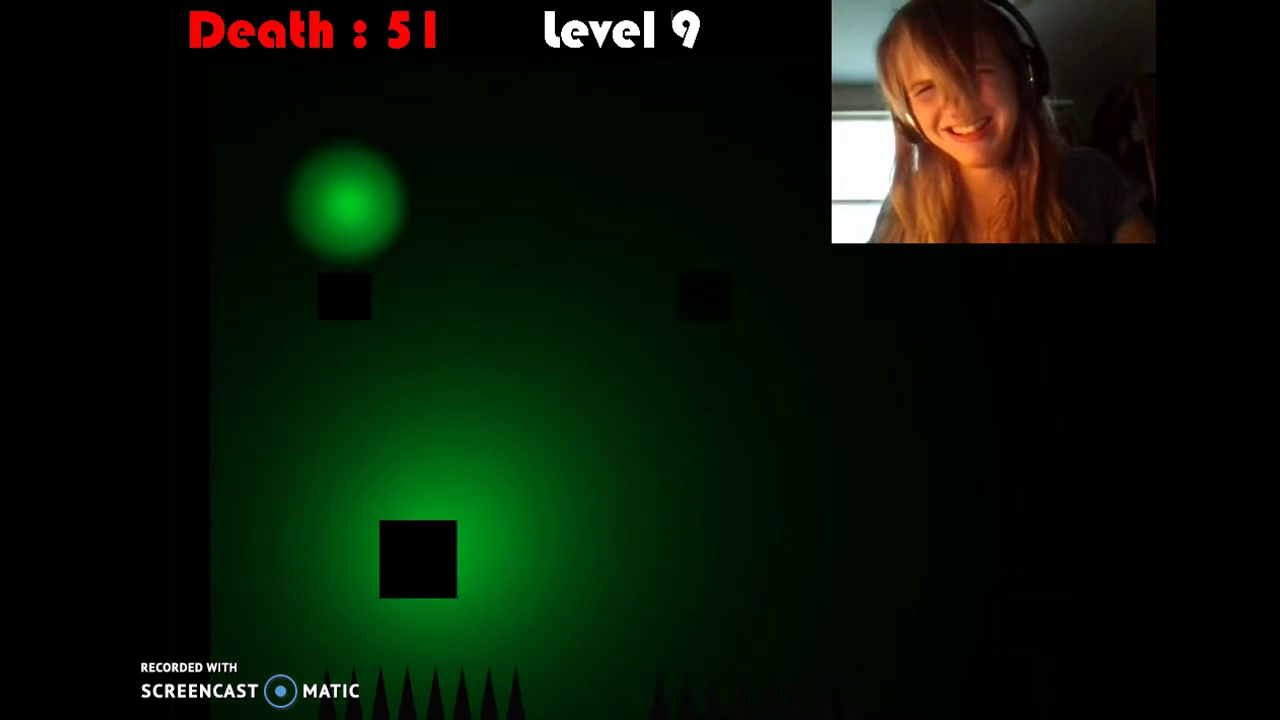
{"action": "key", "text": "Right"}
Steer left near spawn, then jump up-right into the second gap, reaching 71 deaths
{"action": "key", "text": "Left"}
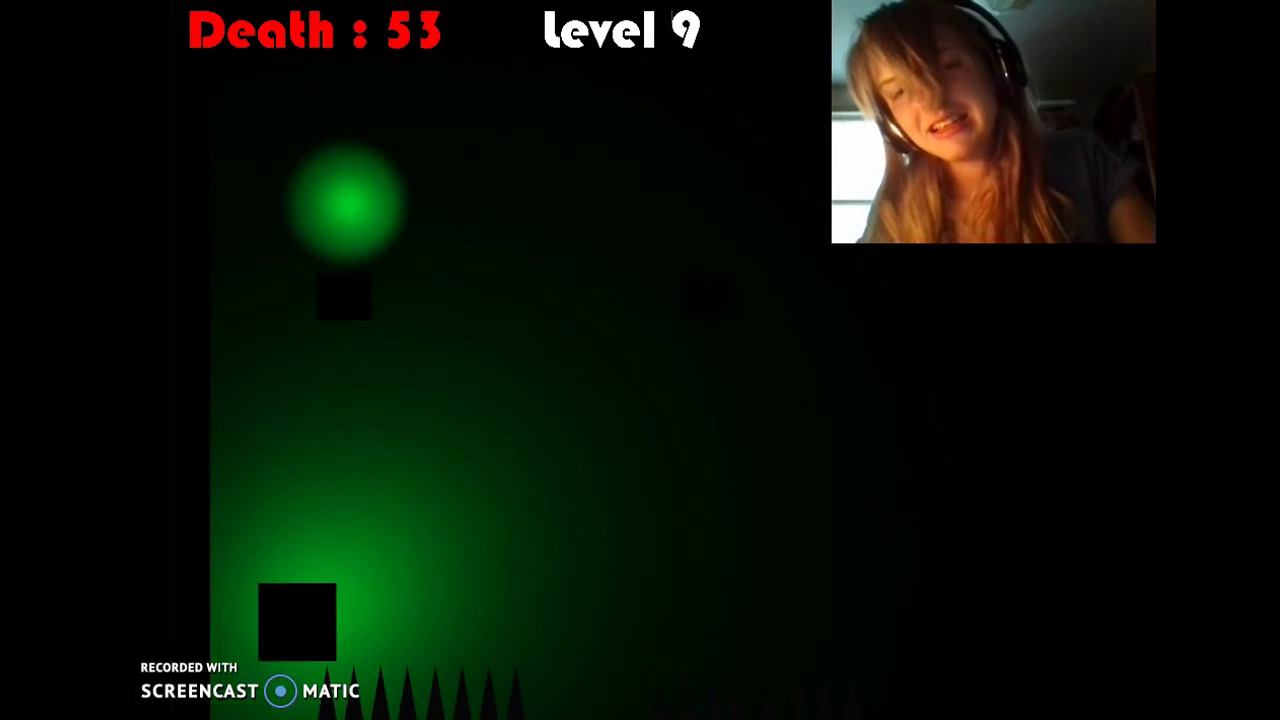
{"action": "key", "text": "Left"}
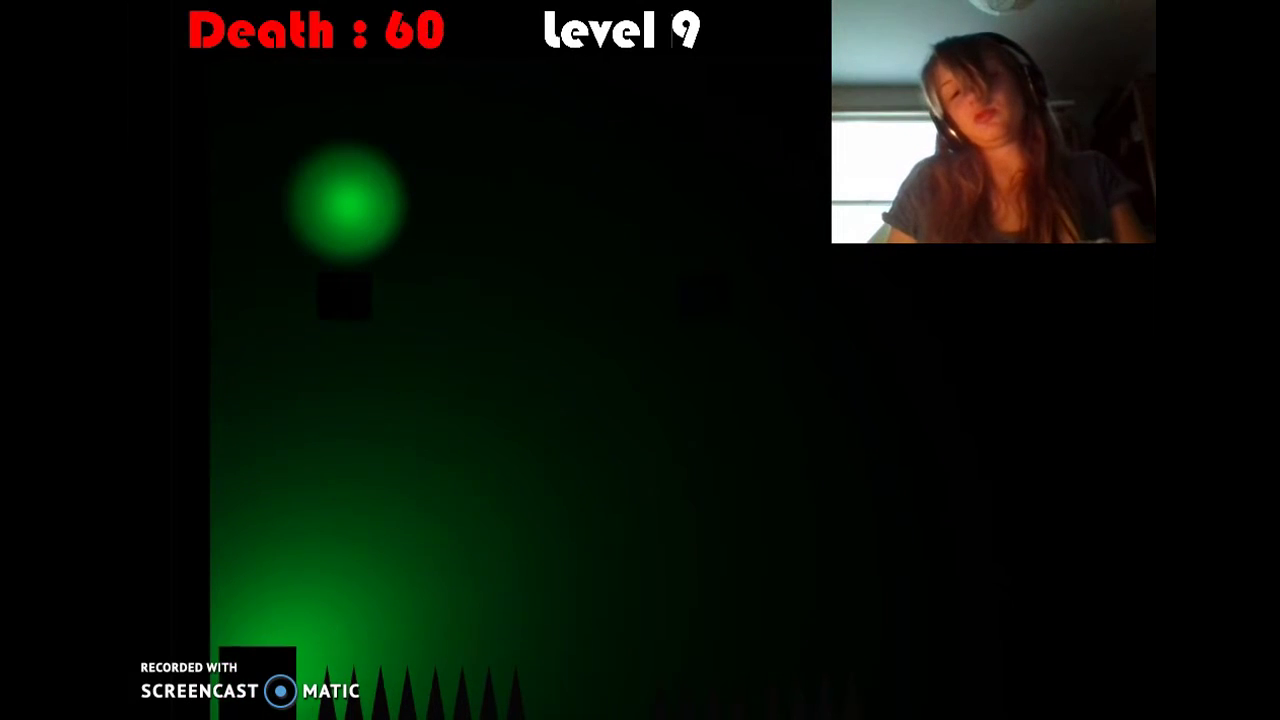
{"action": "key", "text": "Right"}
{"action": "key", "text": "Right"}
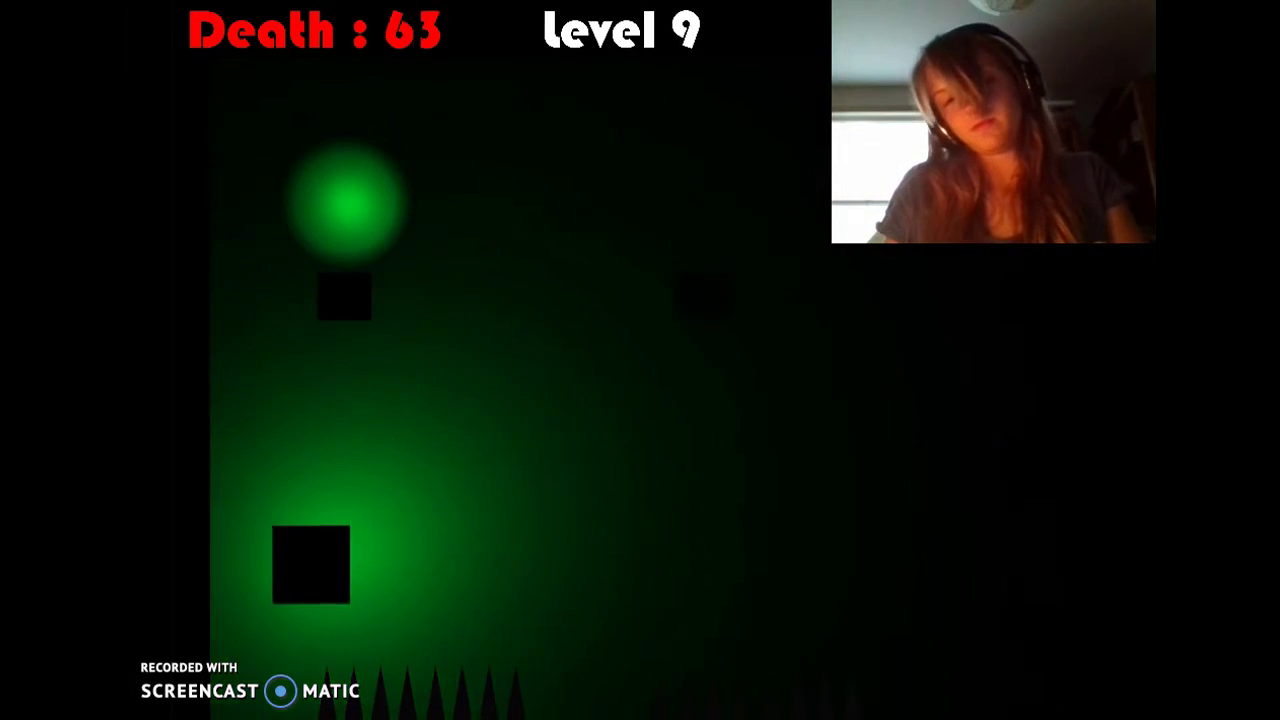
{"action": "key", "text": "Right"}
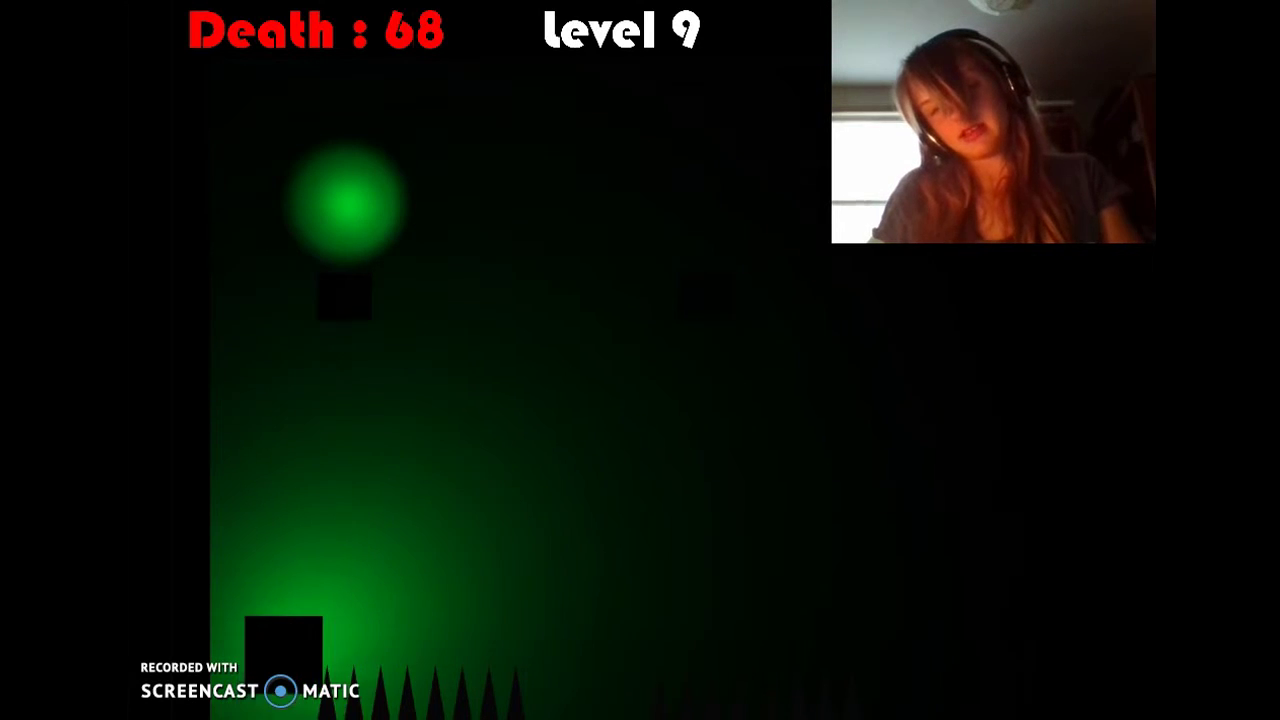
{"action": "key", "text": "Up"}
{"action": "key", "text": "Up"}
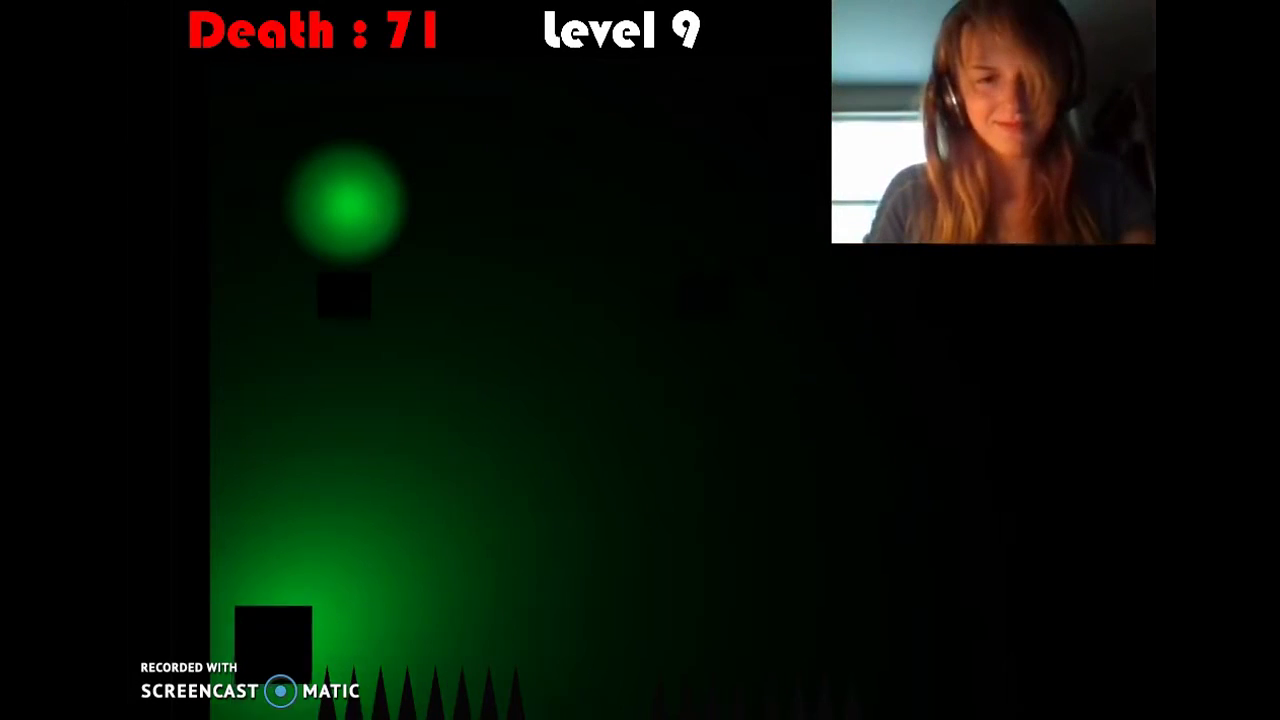
Make a string of quick run-and-jump attempts over the level 9 spike pit
{"action": "key", "text": "Right"}
{"action": "key", "text": "Up"}
{"action": "key", "text": "Right"}
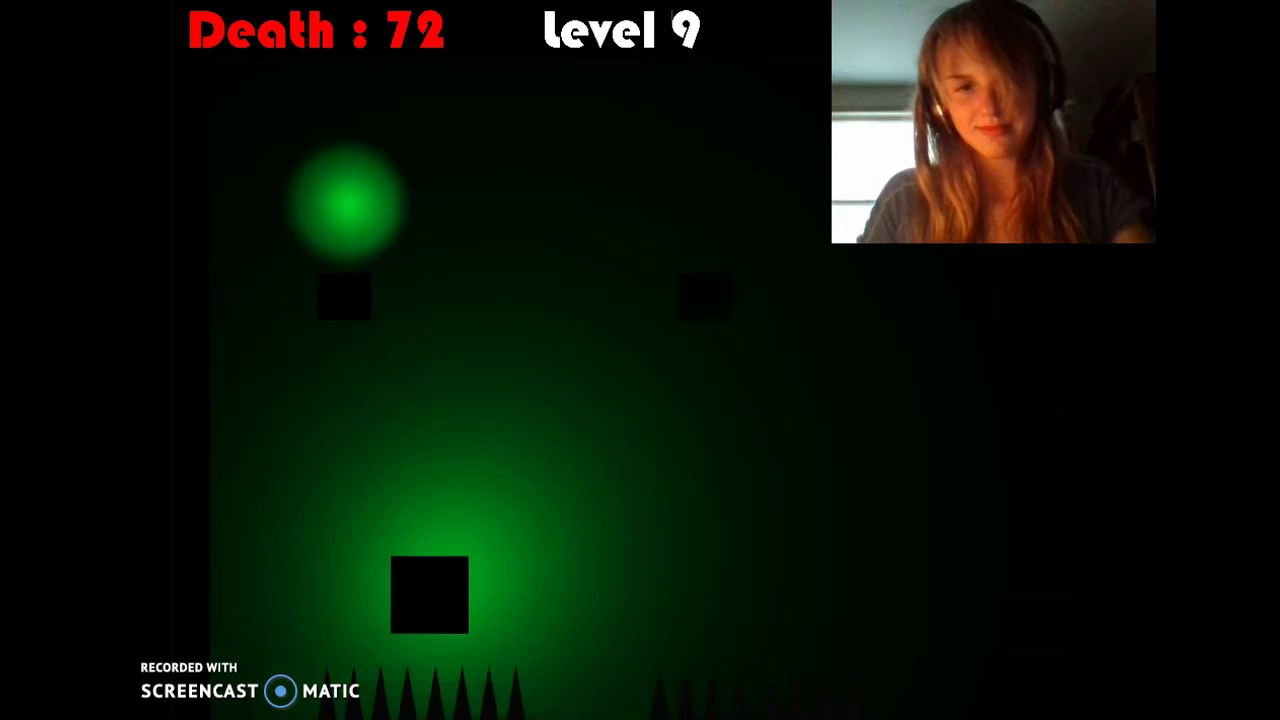
{"action": "key", "text": "Right"}
{"action": "key", "text": "Up"}
{"action": "key", "text": "Right"}
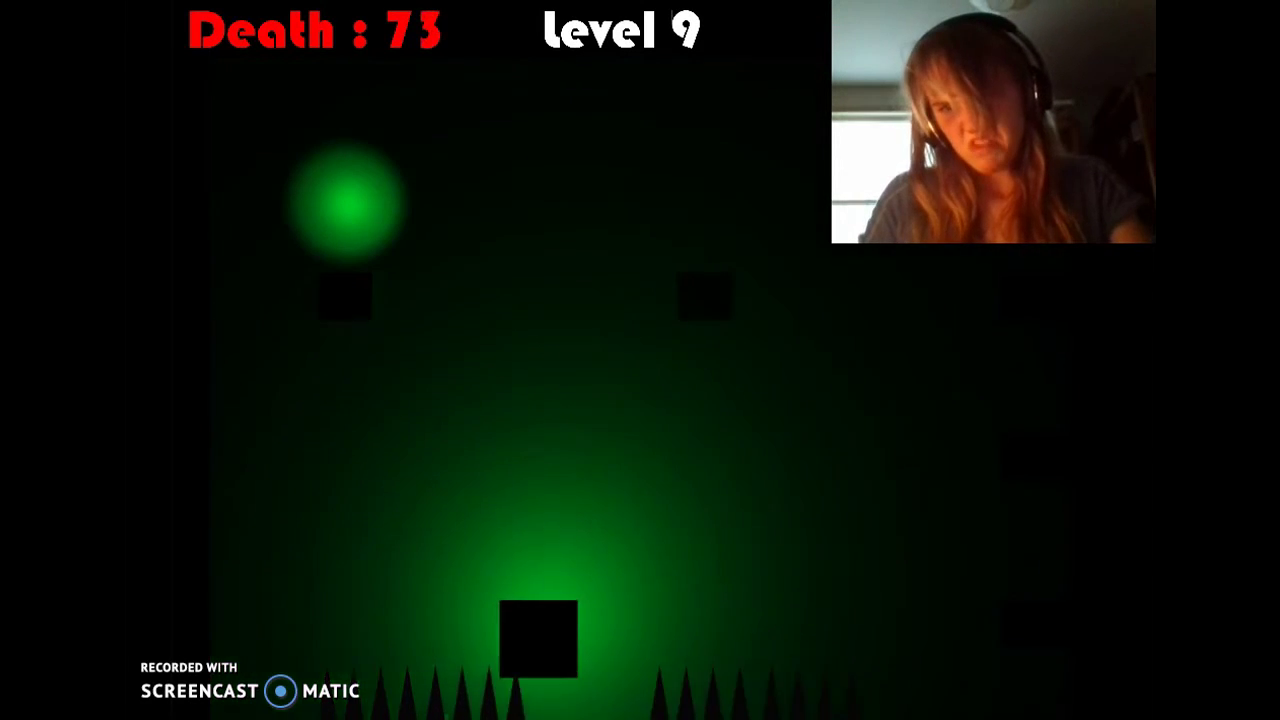
{"action": "key", "text": "Up"}
{"action": "key", "text": "Right"}
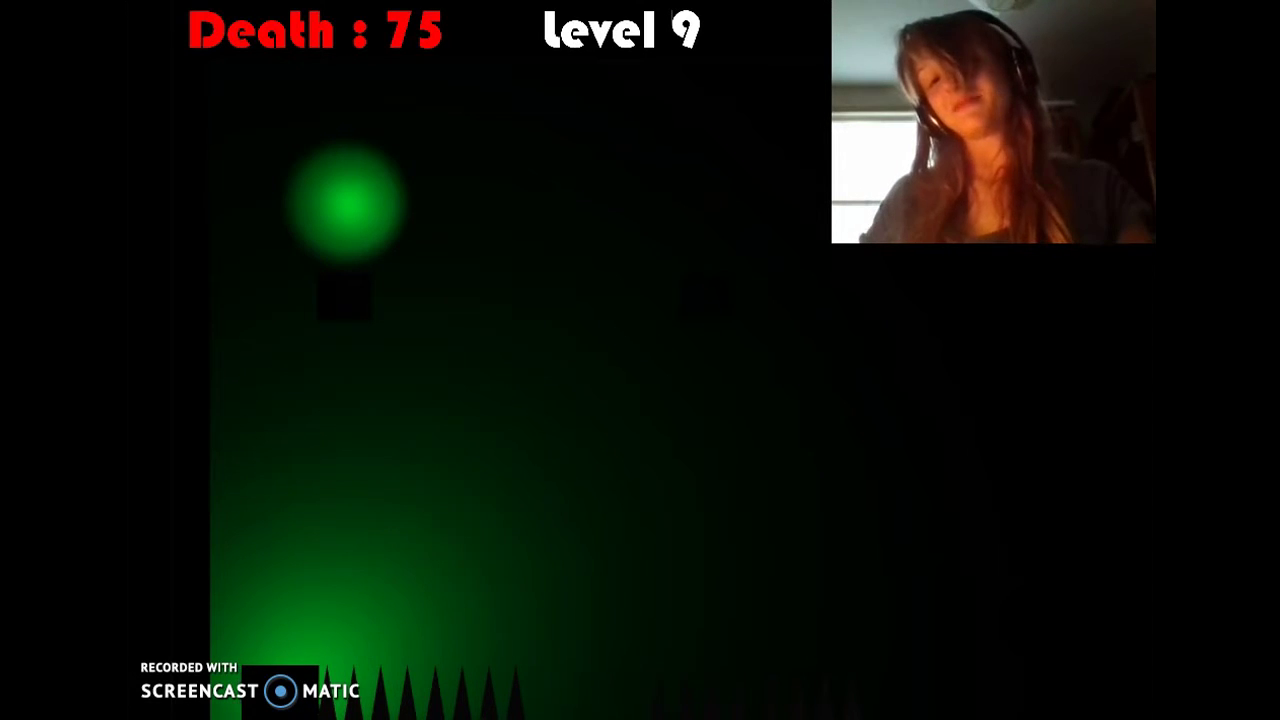
Jump onto the platform between the spikes, edge right, and leap toward the next gap
{"action": "key", "text": "Up"}
{"action": "key", "text": "Right"}
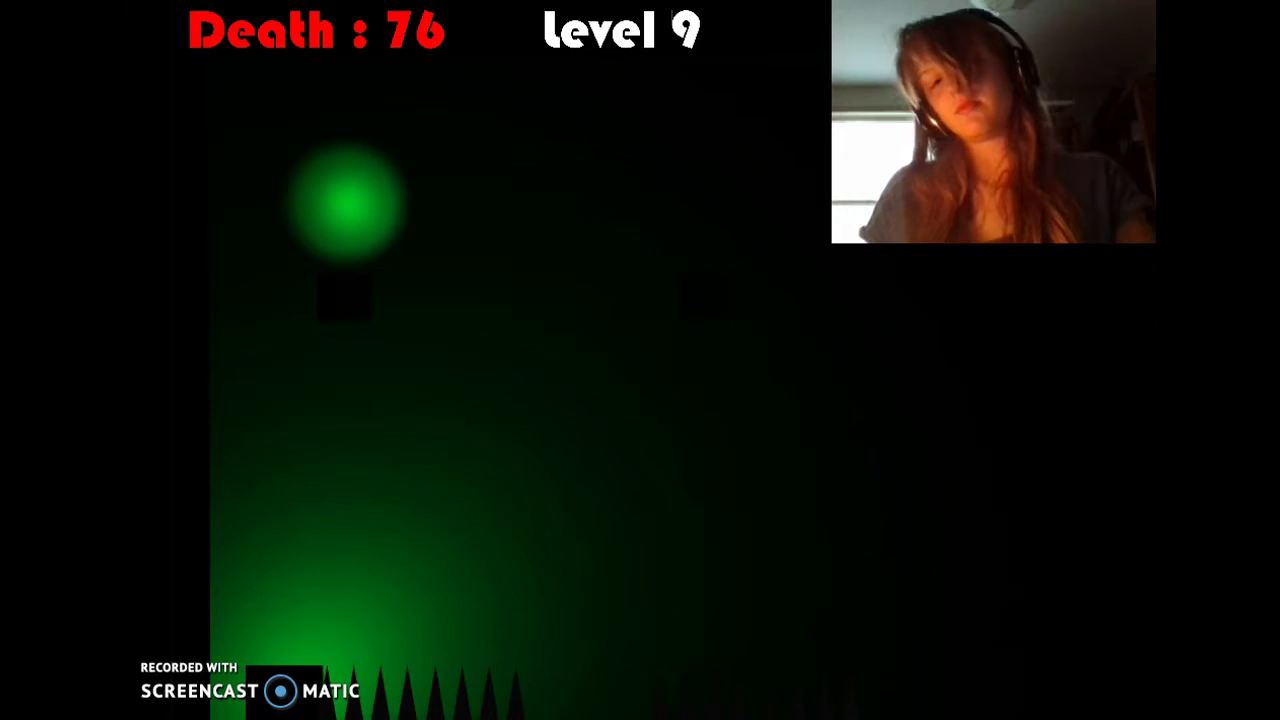
{"action": "key", "text": "Left"}
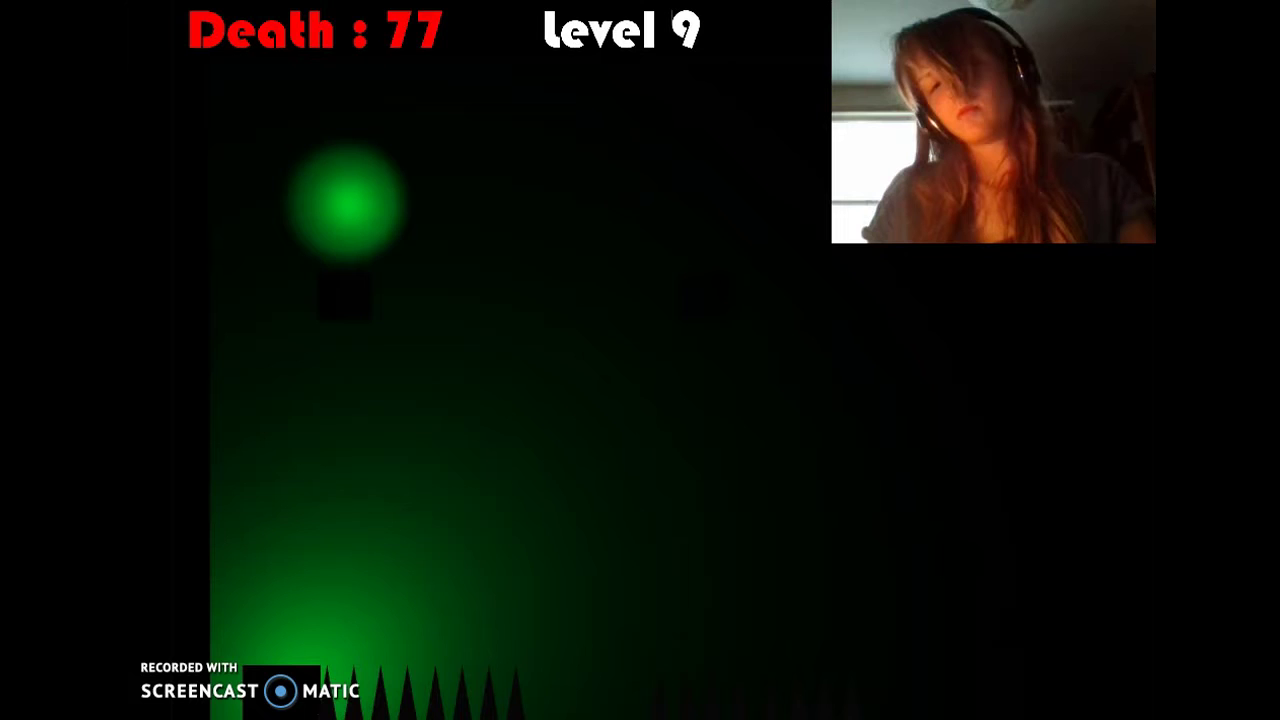
{"action": "key", "text": "Up"}
{"action": "key", "text": "Right"}
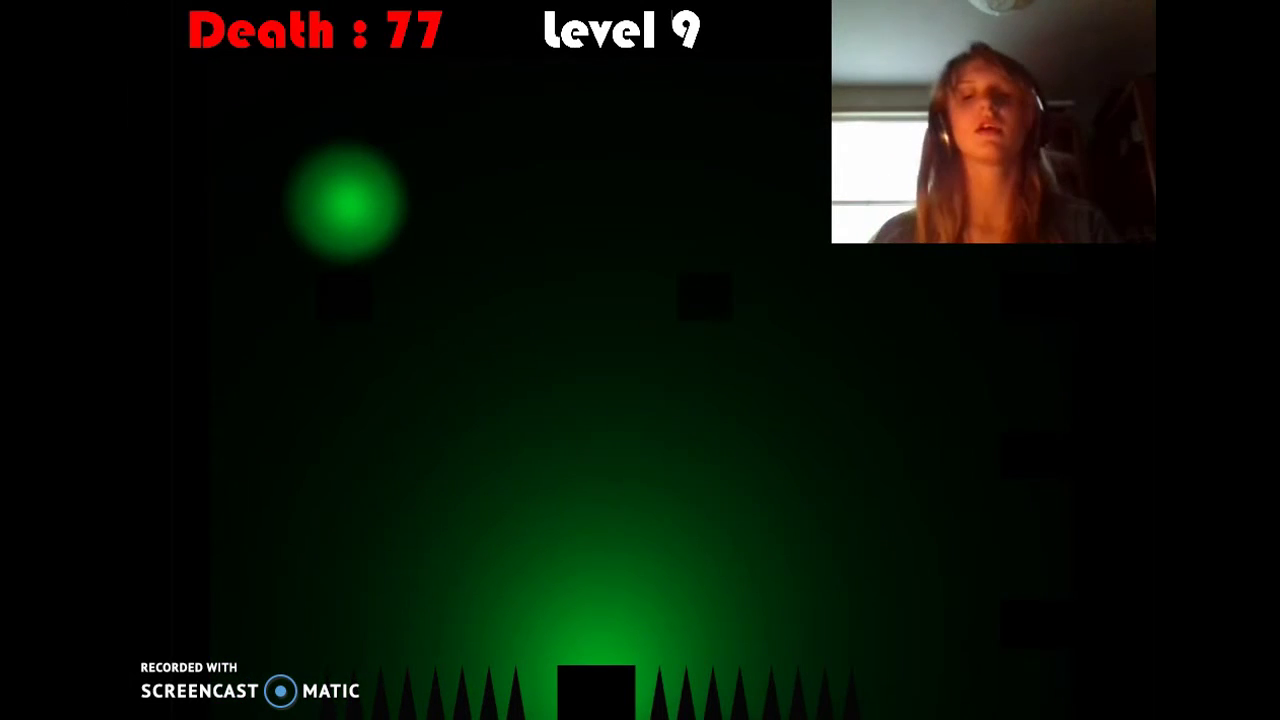
{"action": "key", "text": "Right"}
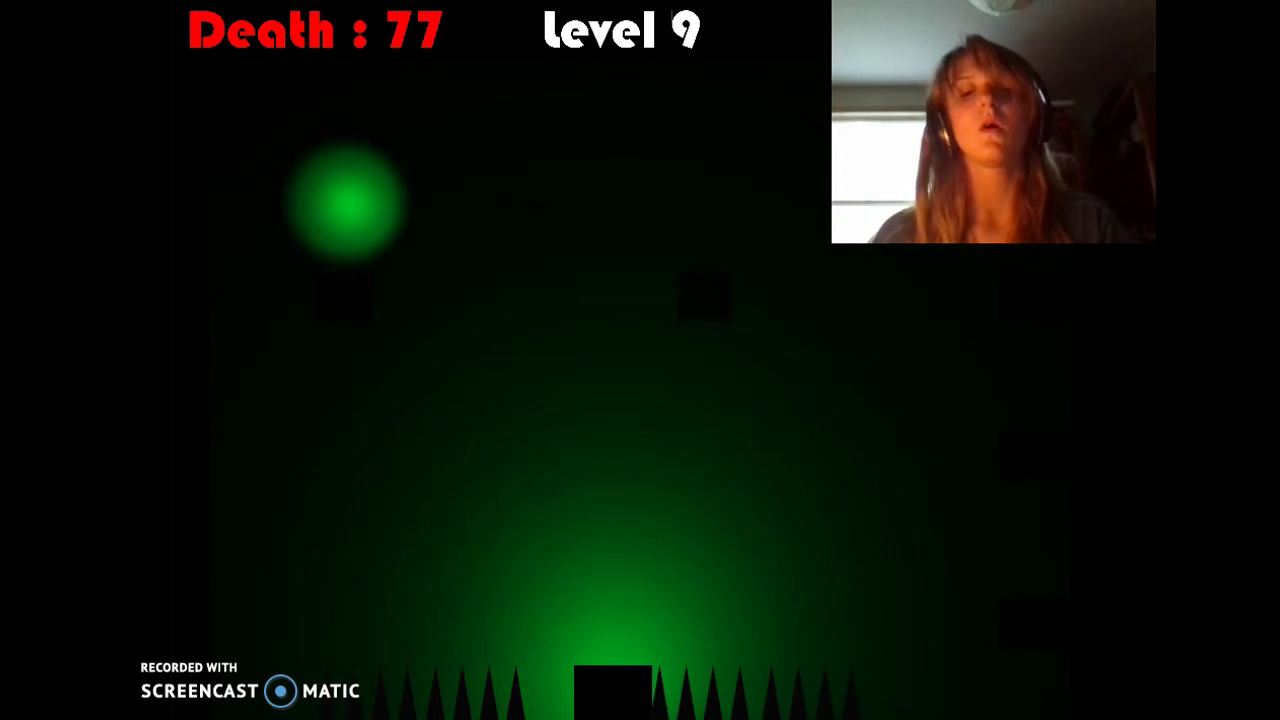
{"action": "key", "text": "Up"}
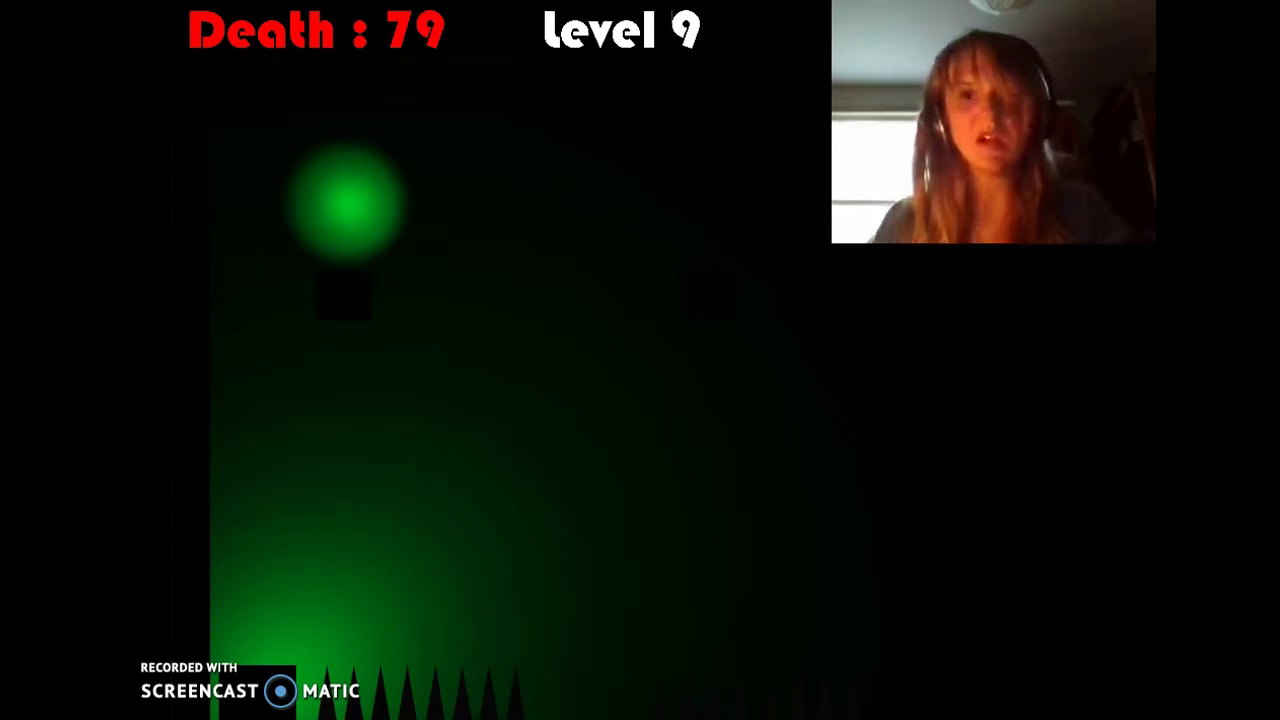
Line the square up beside spawn and jump up-right over the spikes
{"action": "key", "text": "Right"}
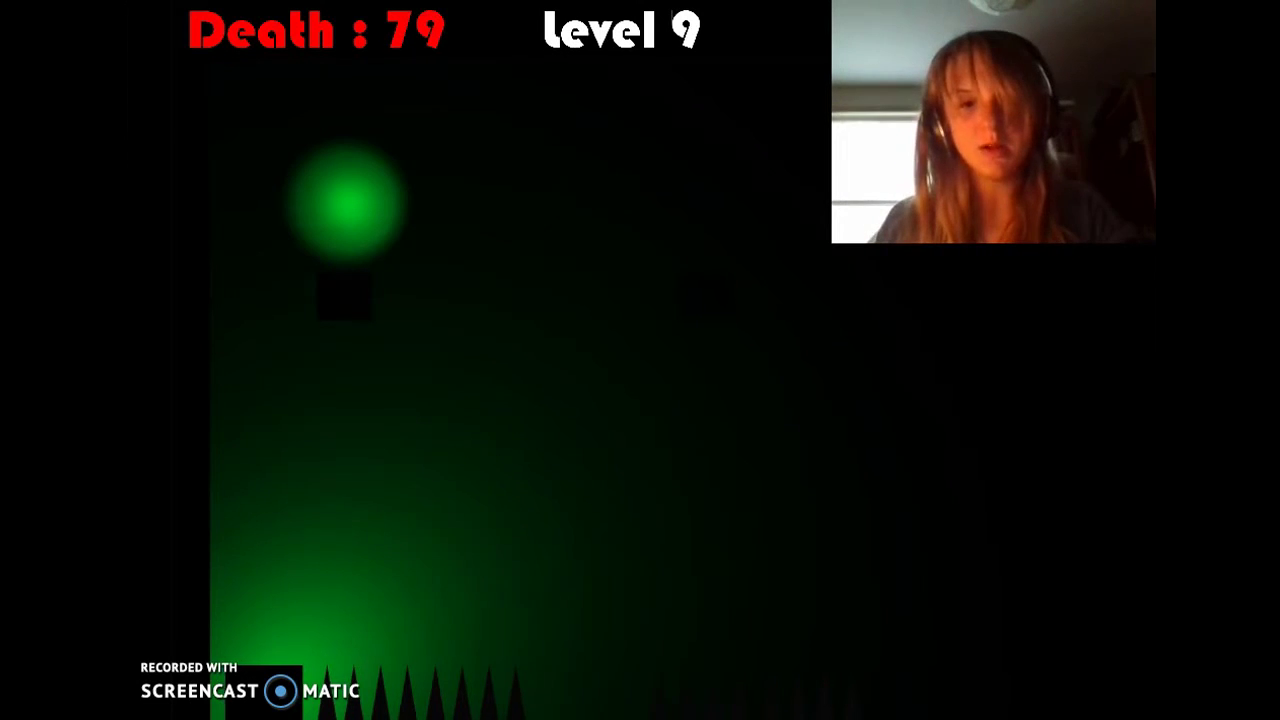
{"action": "key", "text": "Right"}
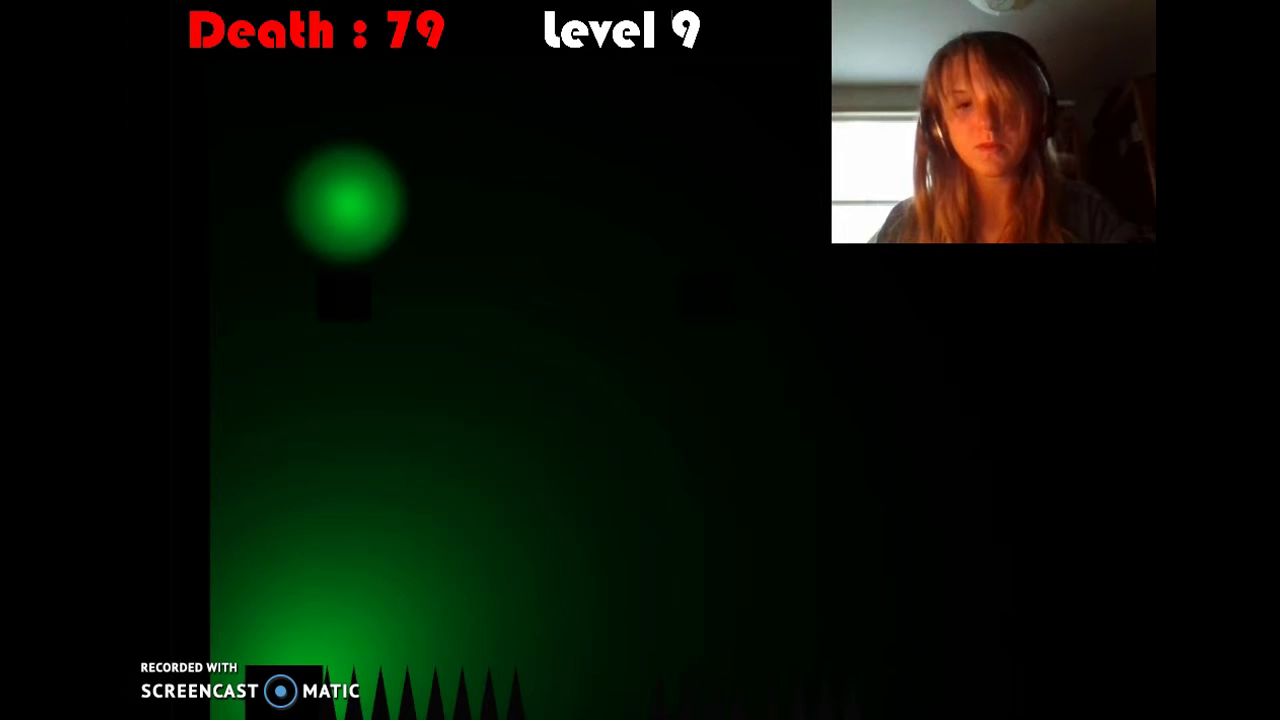
{"action": "key", "text": "Up"}
{"action": "key", "text": "Right"}
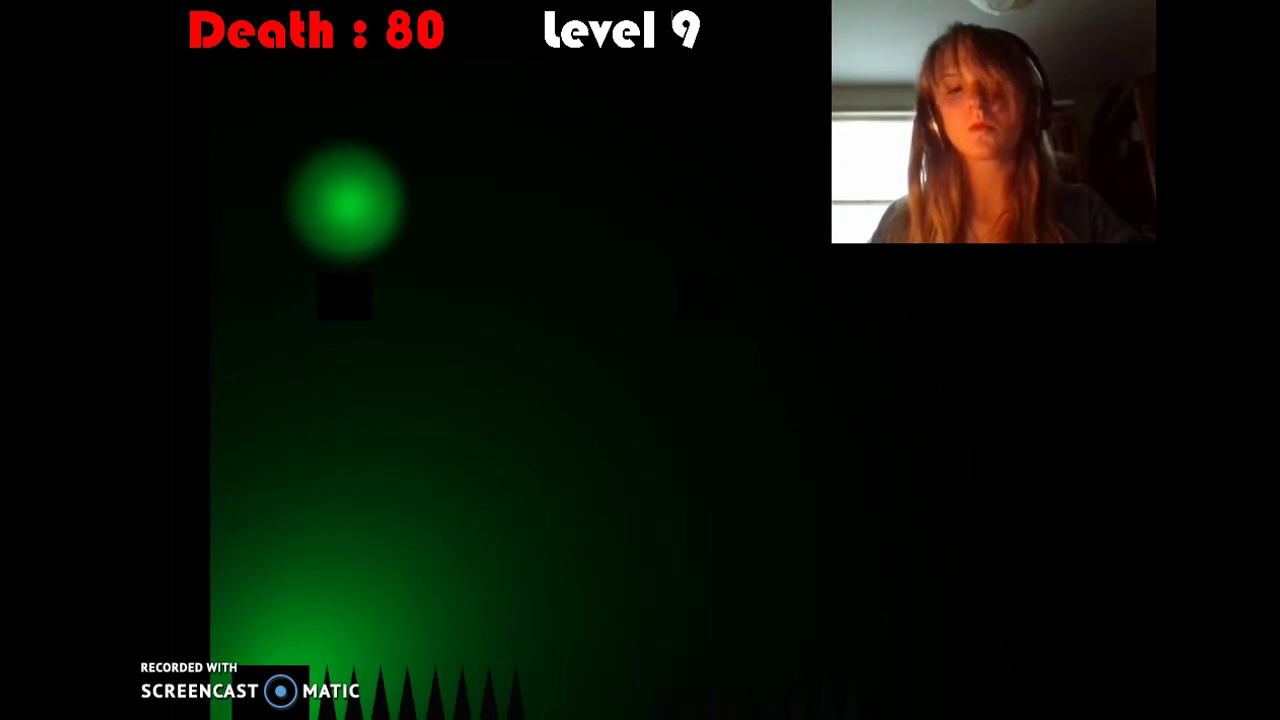
Repeatedly retry the jump over the bottom spikes, guiding the airborne square across
{"action": "key", "text": "Right"}
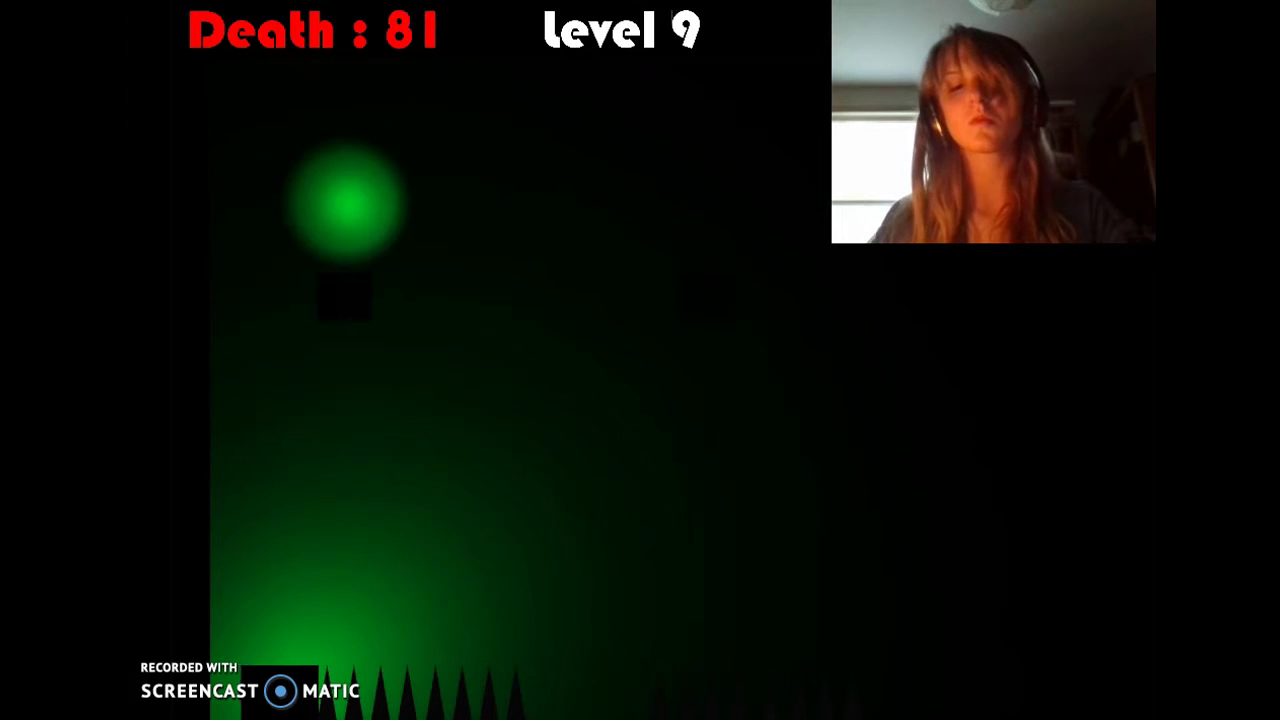
{"action": "key", "text": "Right"}
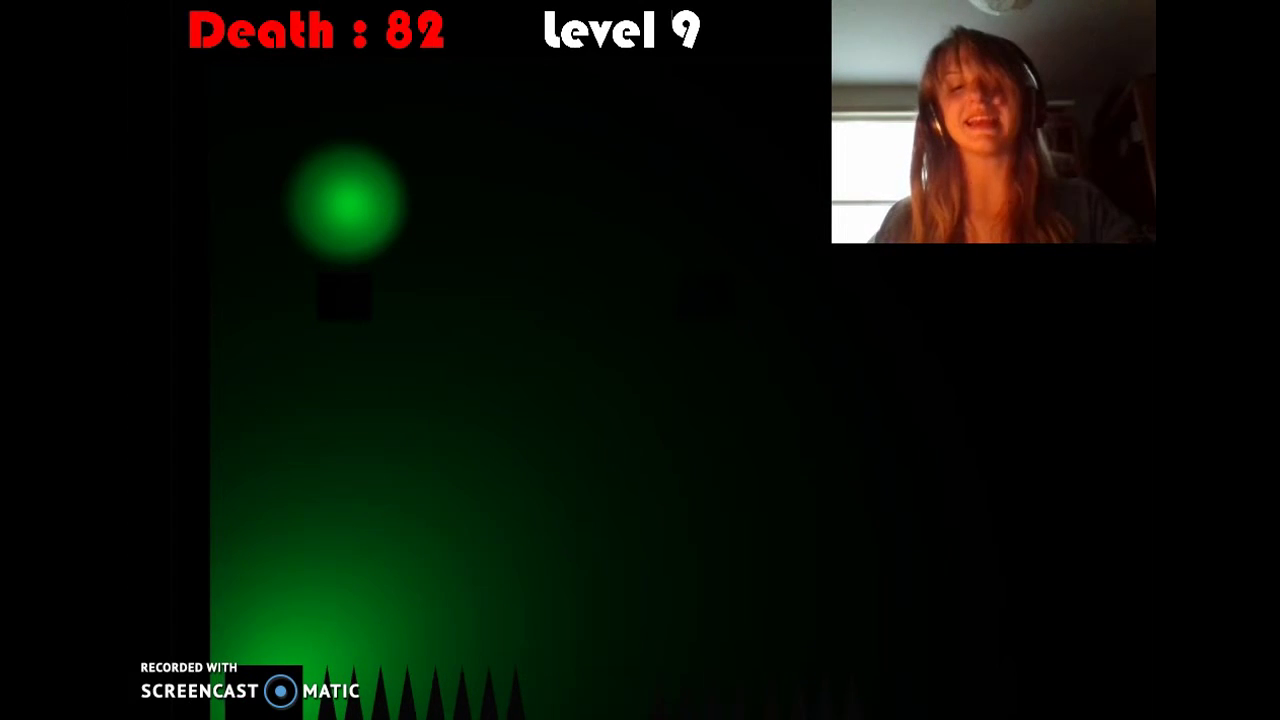
{"action": "key", "text": "Right"}
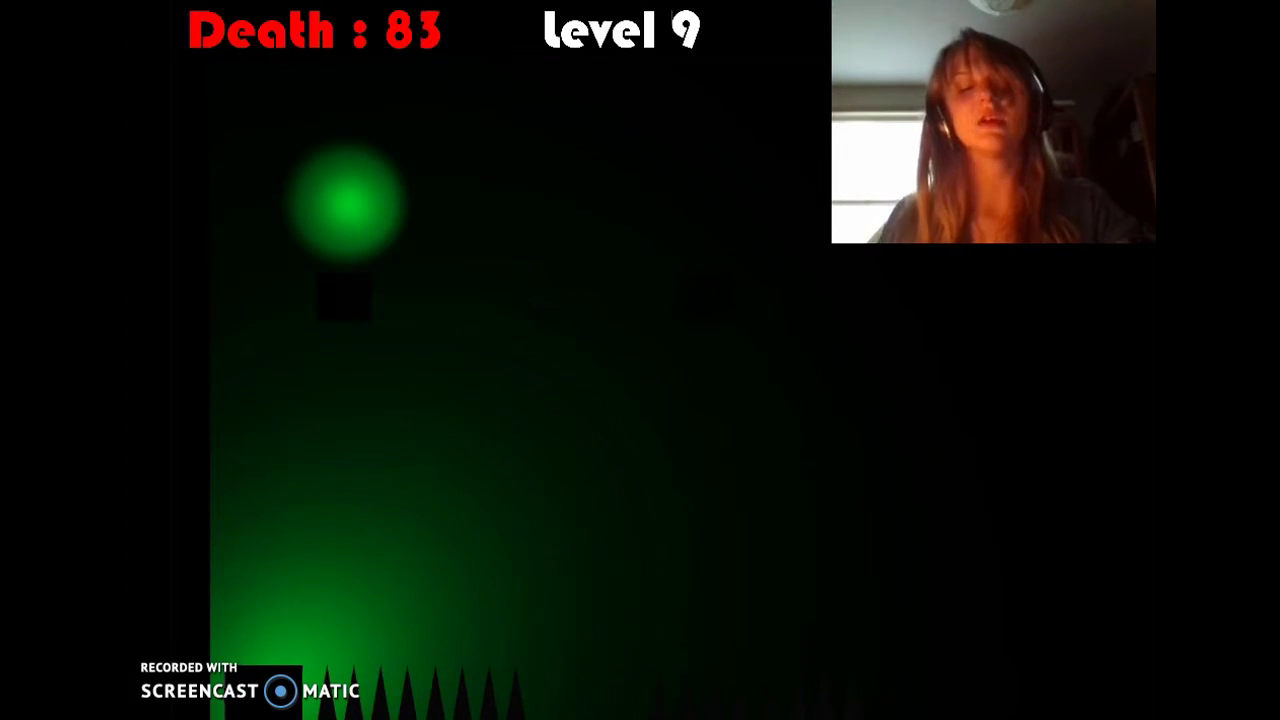
{"action": "key", "text": "Right"}
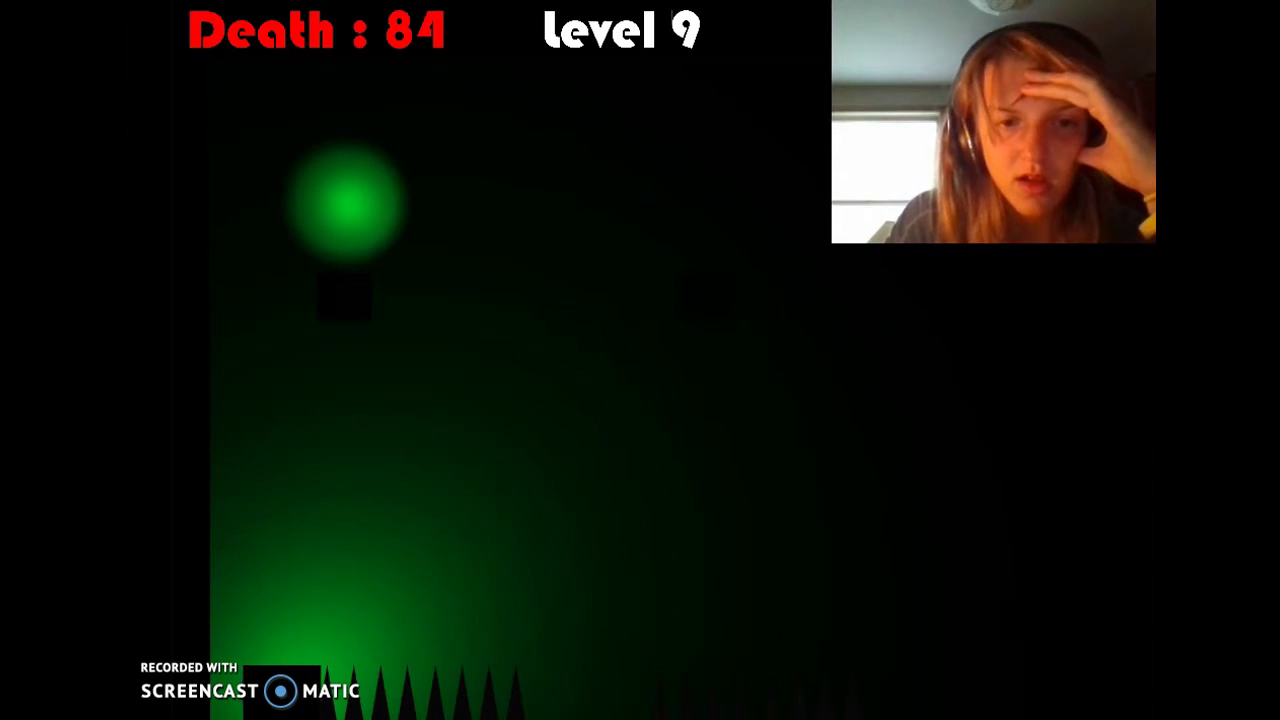
{"action": "key", "text": "Right"}
{"action": "key", "text": "Up"}
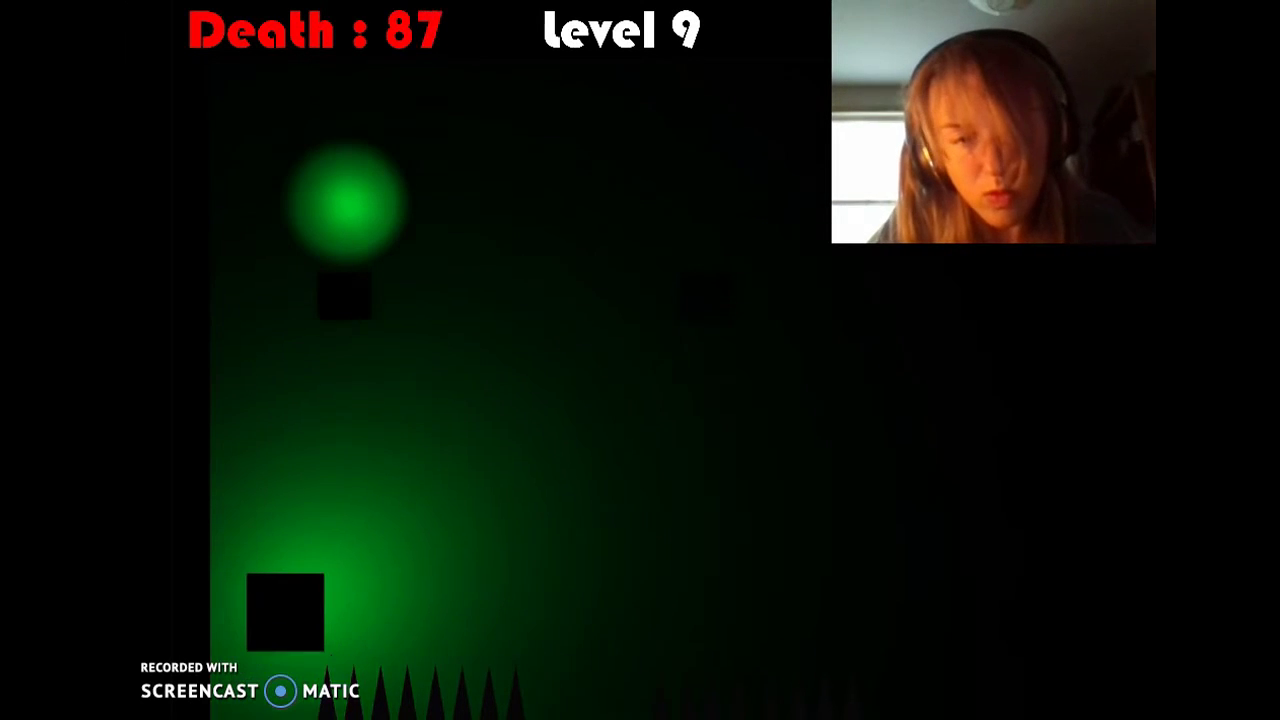
{"action": "key", "text": "Right"}
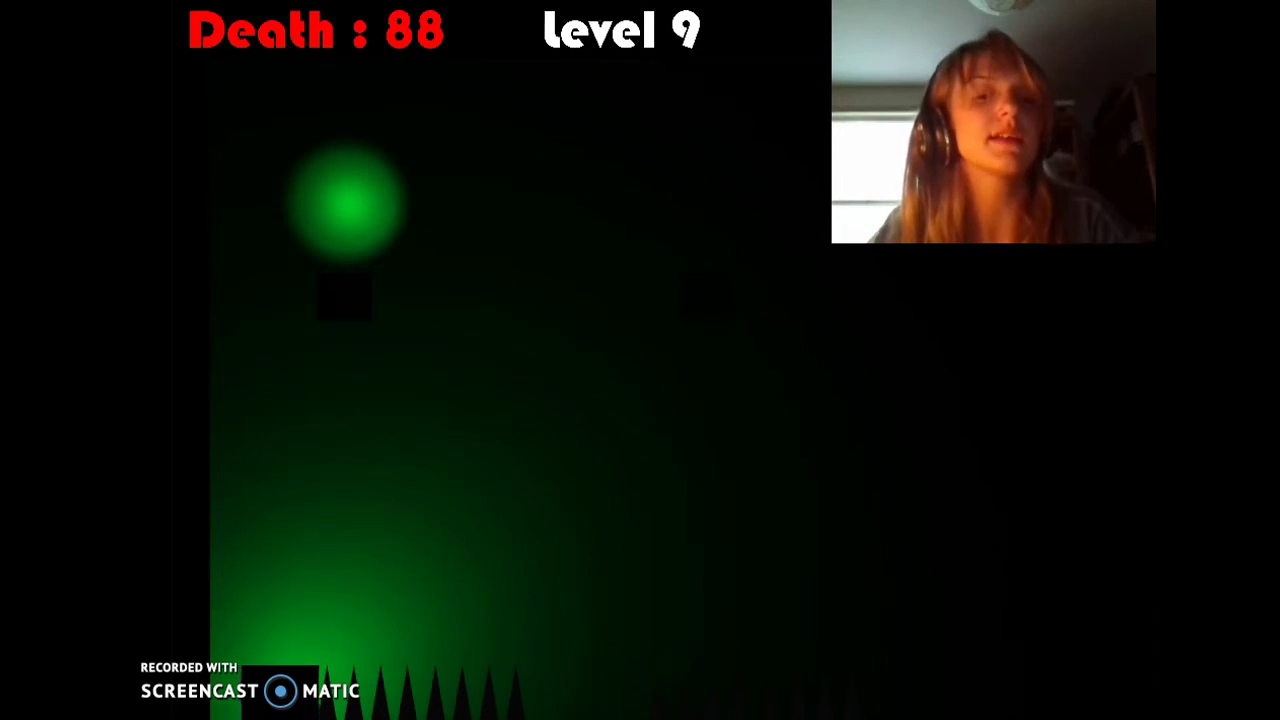
Keep retrying the up-right spike jump from the spawn point after each respawn
{"action": "key", "text": "Right"}
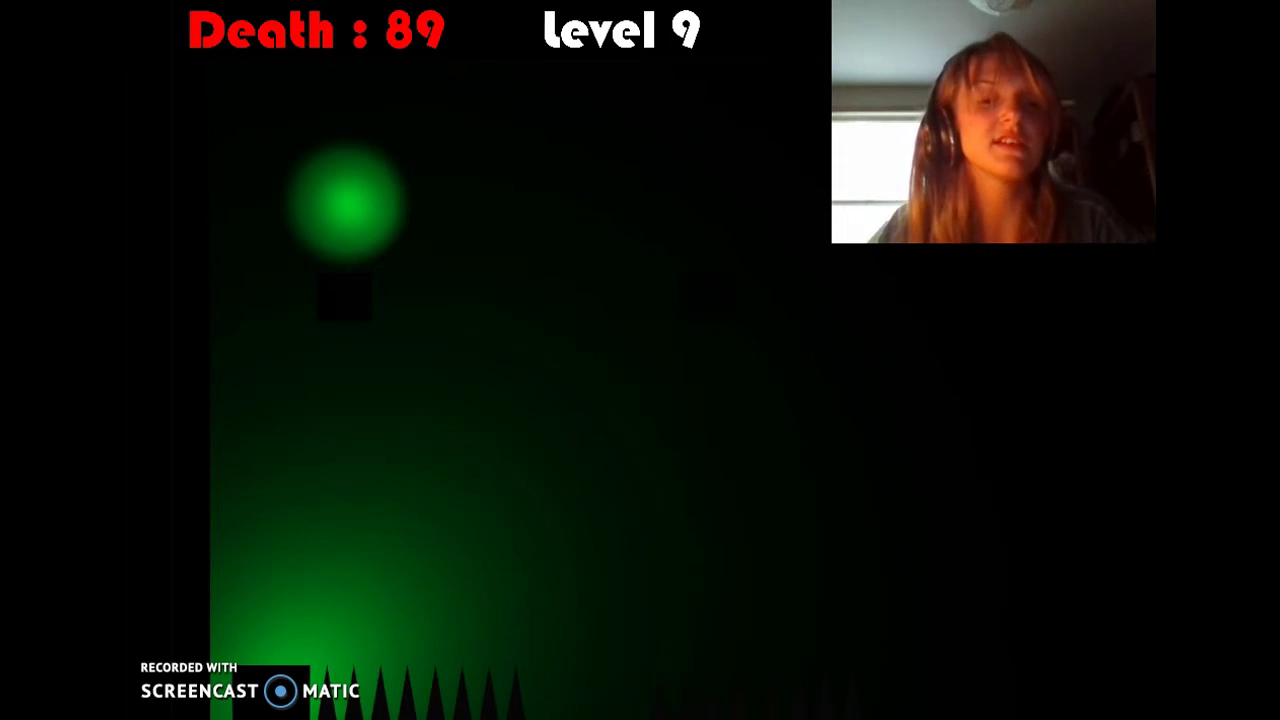
{"action": "key", "text": "Right"}
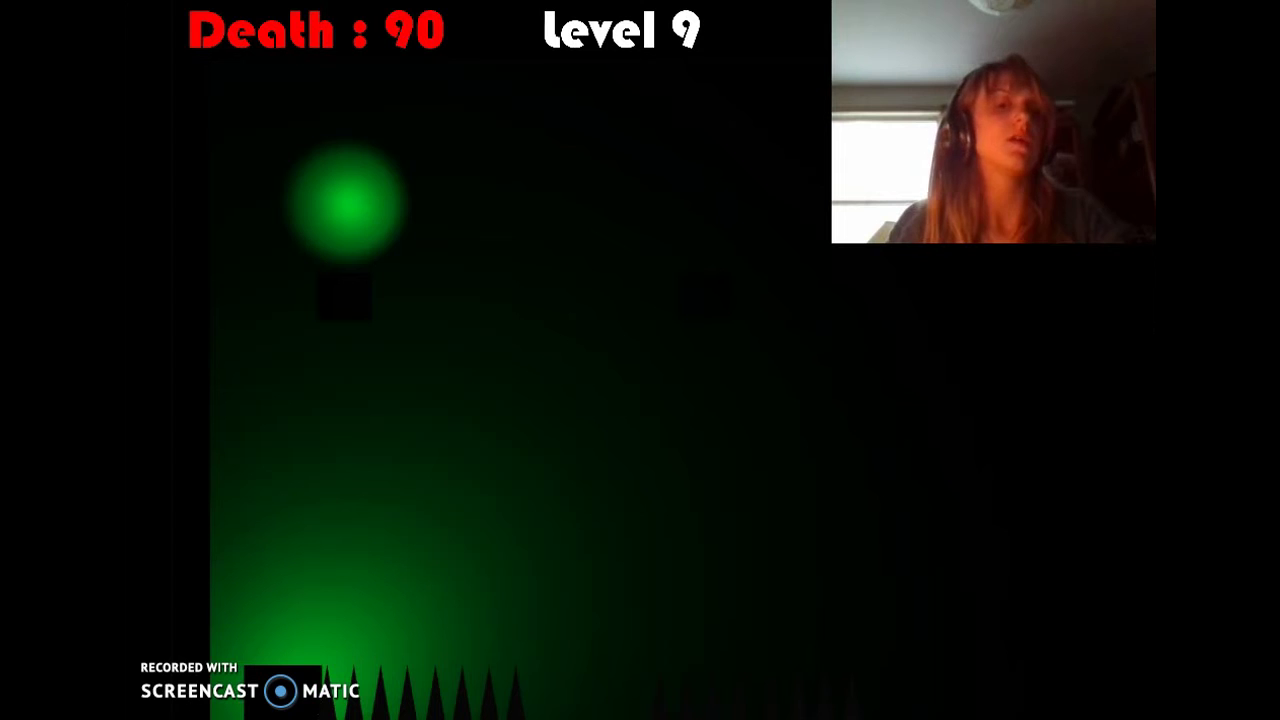
{"action": "key", "text": "Up"}
{"action": "key", "text": "Right"}
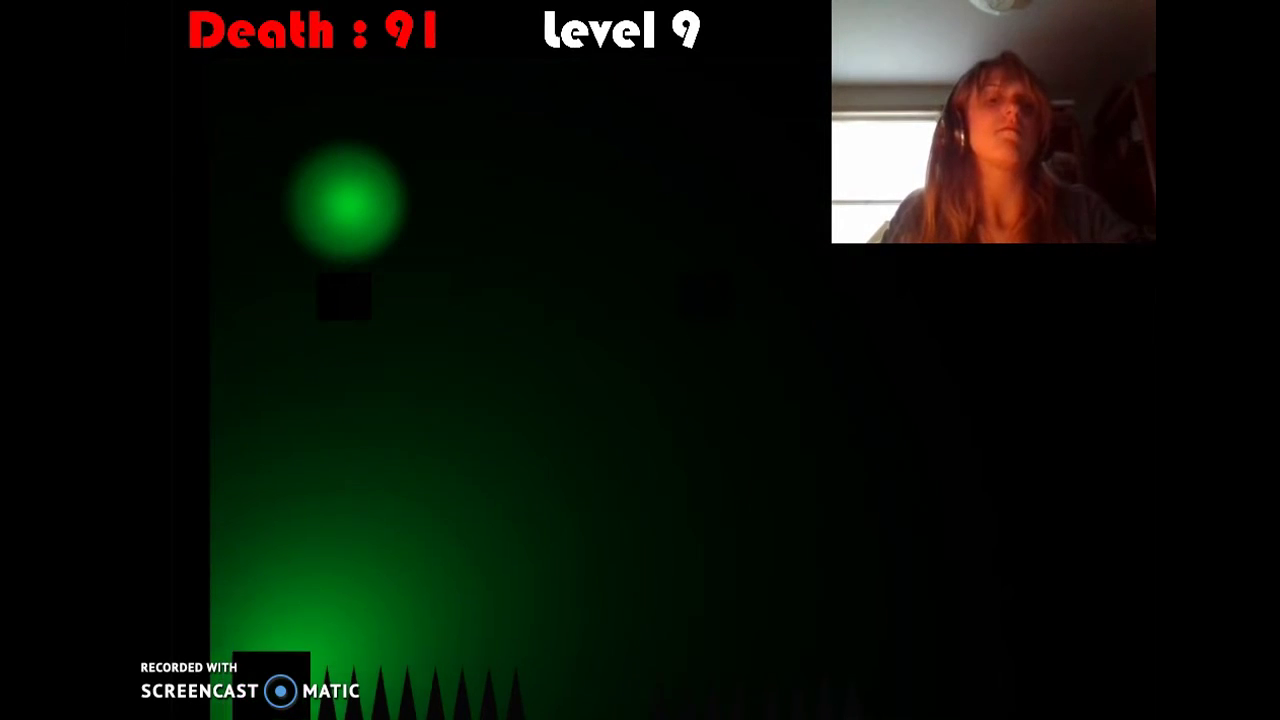
{"action": "key", "text": "Right"}
{"action": "key", "text": "Right"}
{"action": "key", "text": "Right"}
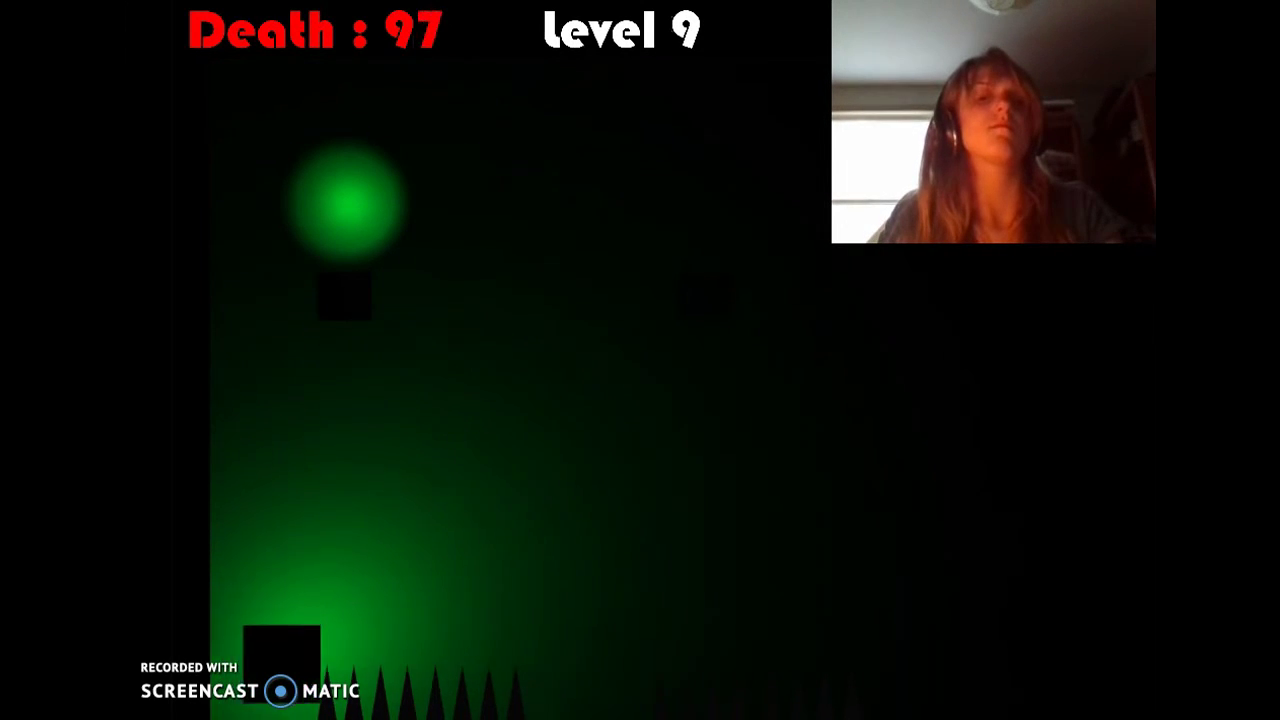
{"action": "key", "text": "Right"}
{"action": "key", "text": "Right"}
{"action": "key", "text": "Right"}
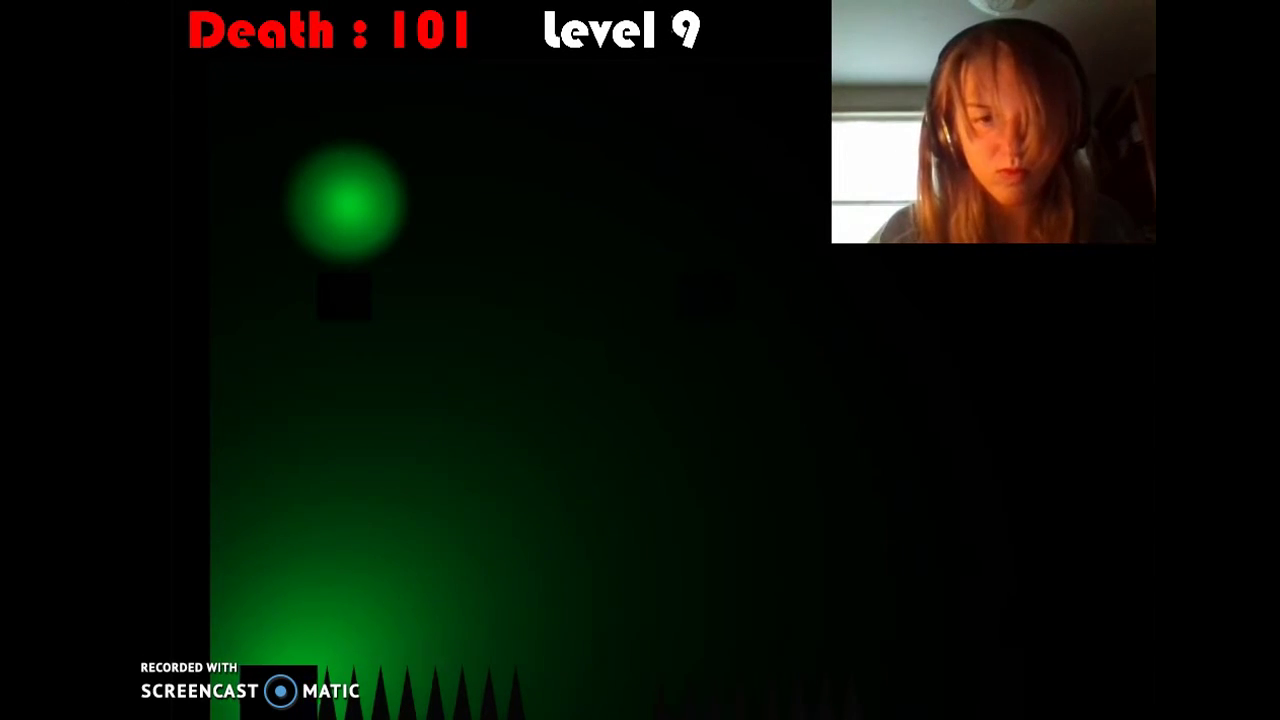
Make three more up-right jumps at the spikes and inch right again, reaching 106 deaths
{"action": "key", "text": "Up"}
{"action": "key", "text": "Right"}
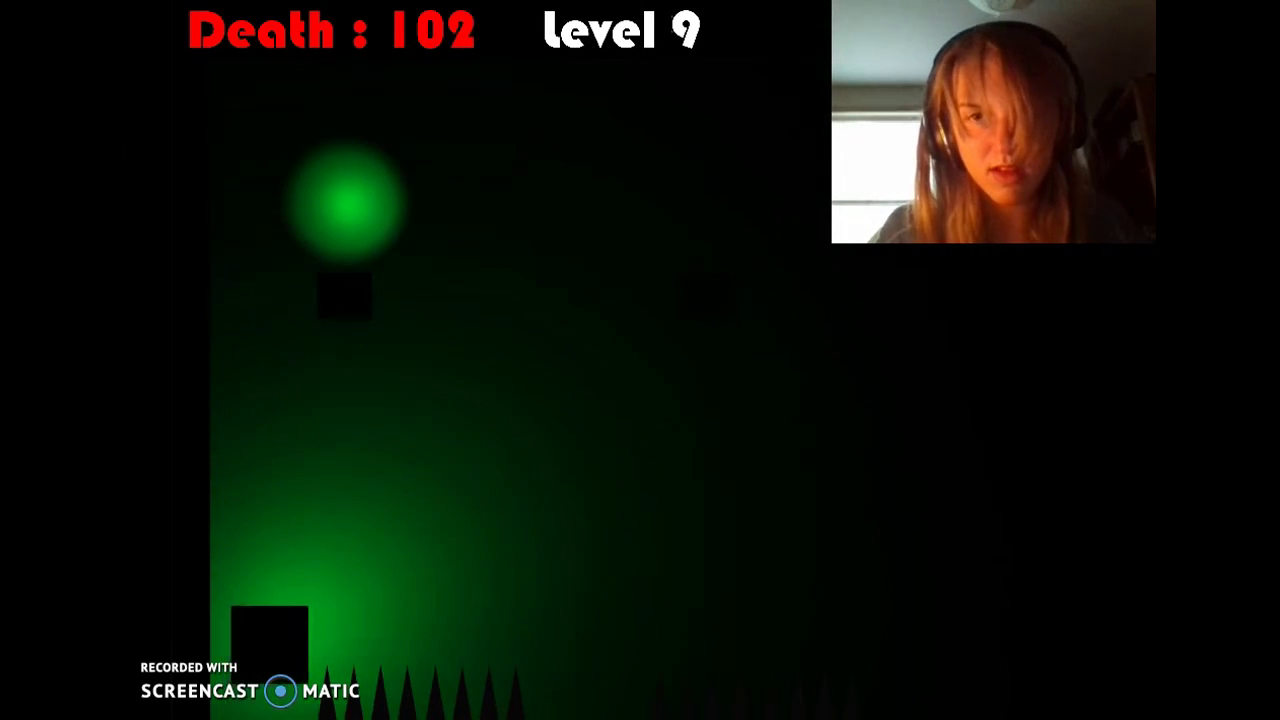
{"action": "key", "text": "Up"}
{"action": "key", "text": "Right"}
{"action": "key", "text": "Up"}
{"action": "key", "text": "Right"}
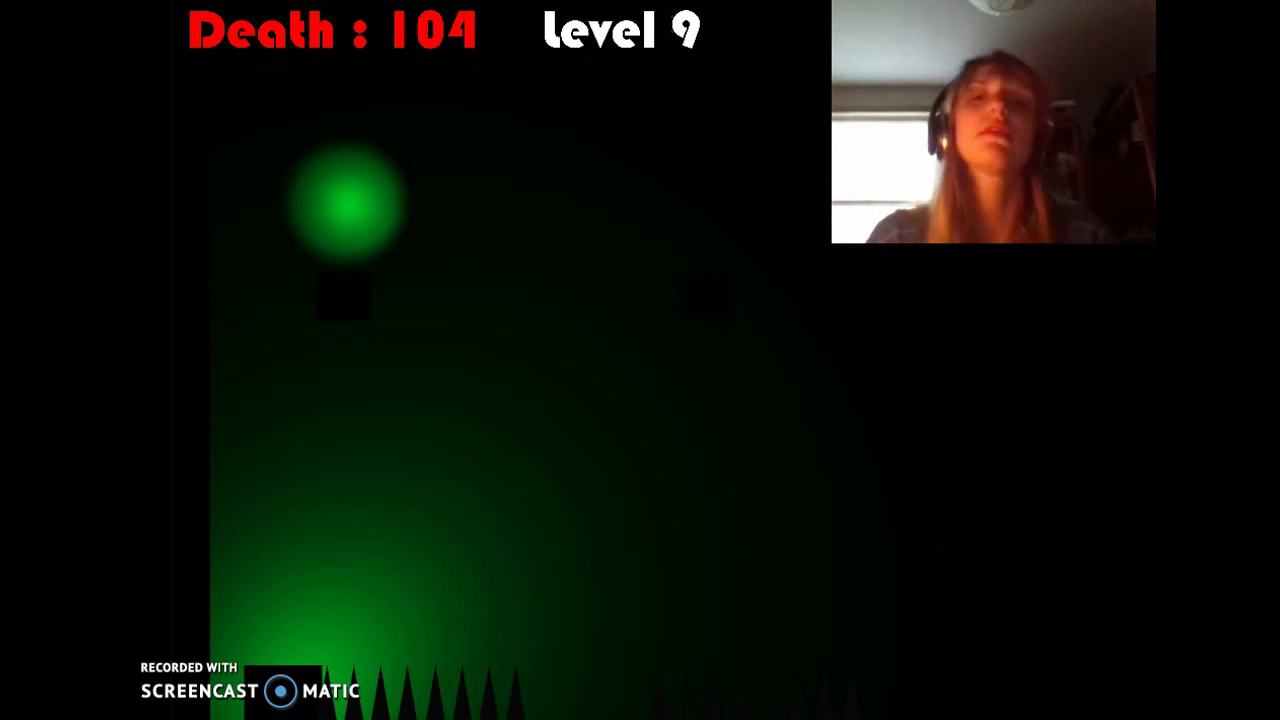
{"action": "key", "text": "Right"}
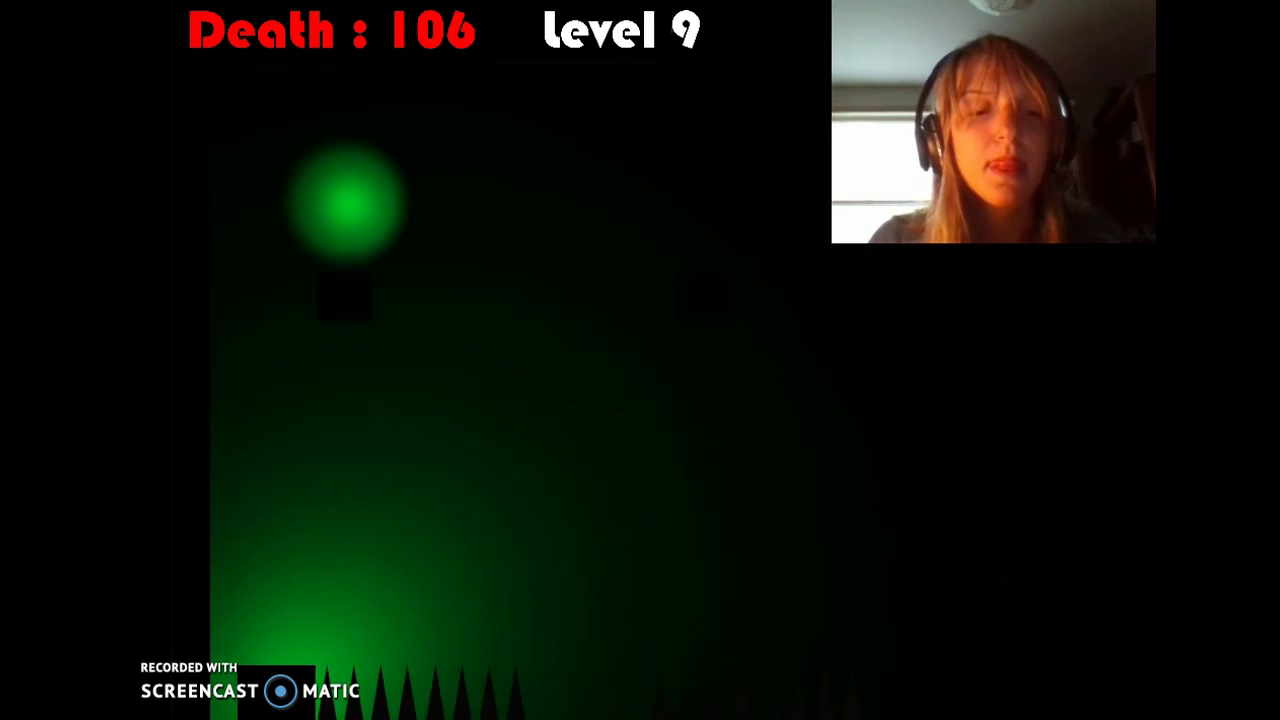
{"action": "key", "text": "Right"}
Jump from the spawn point and steer right across the level 9 spikes once more
{"action": "key", "text": "Up"}
{"action": "key", "text": "Right"}
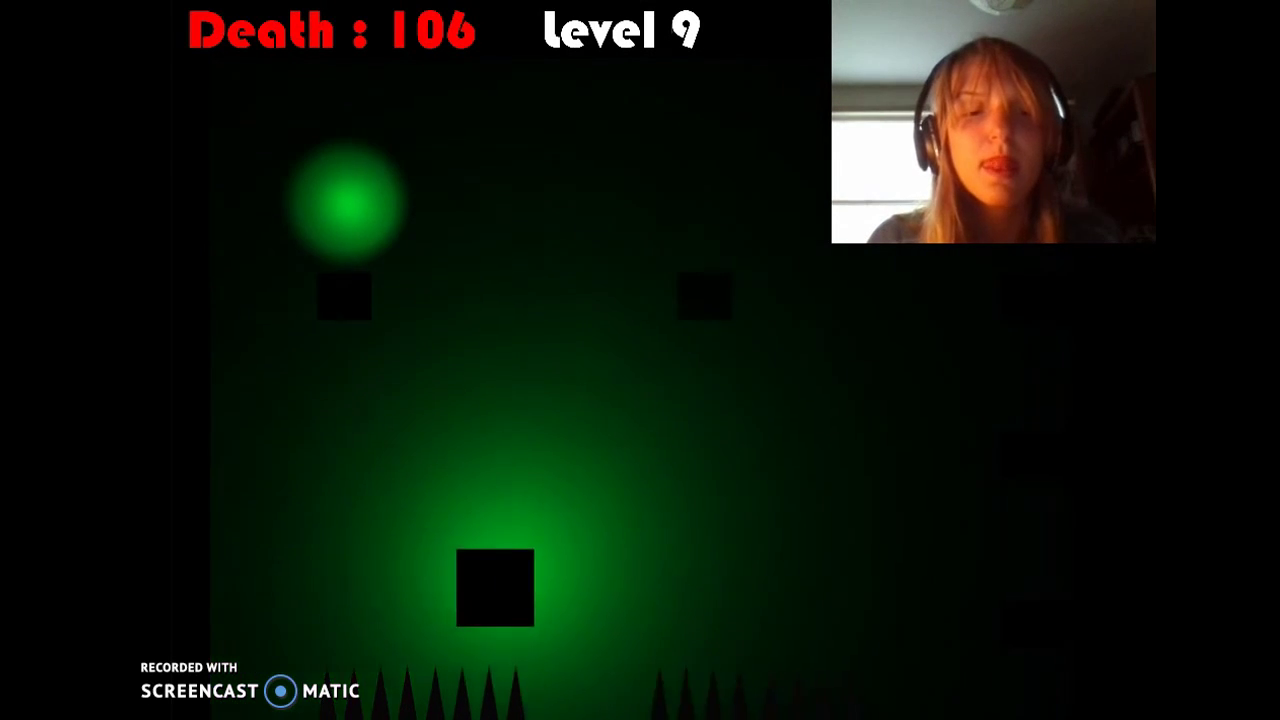